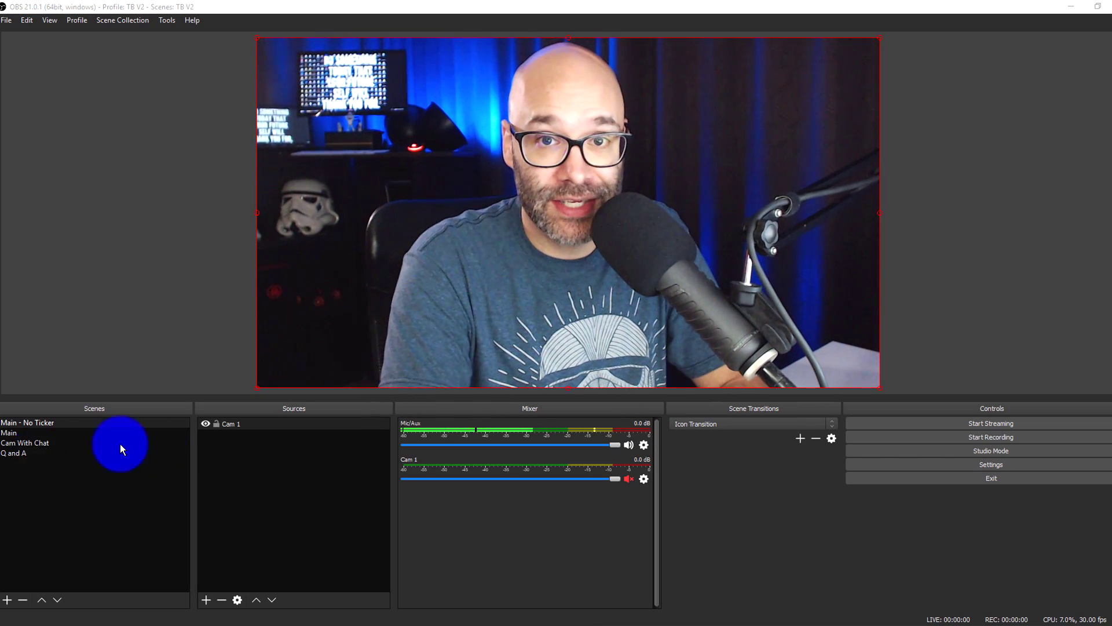
# Preview the Cam With Chat, Main, and Q and A scenes, ending on Main - No Ticker.
pyautogui.click(28, 444)
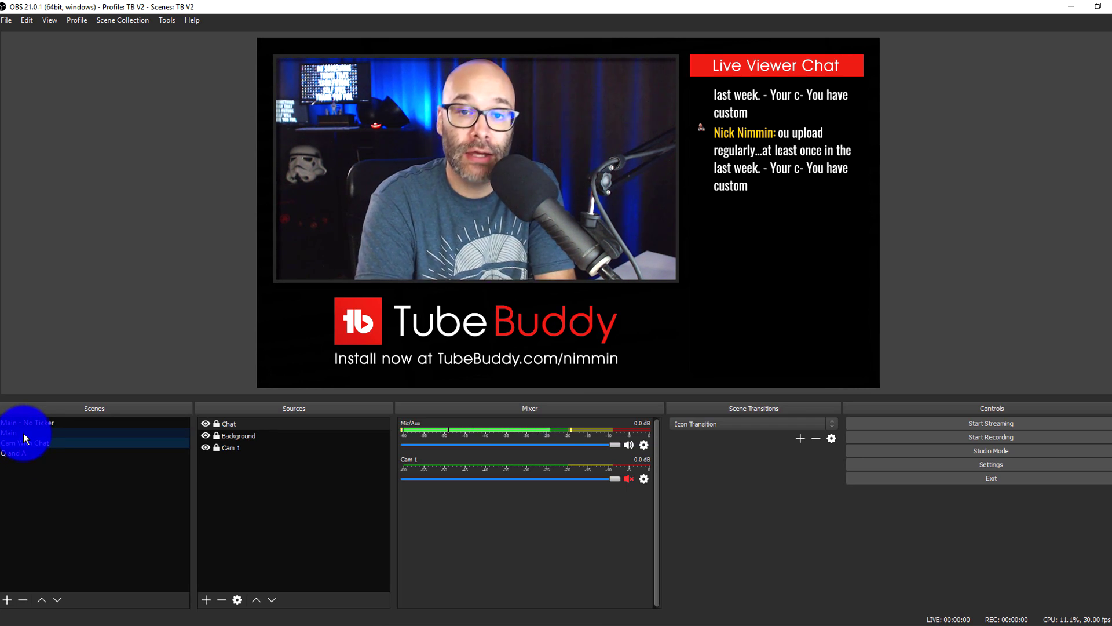
pyautogui.click(23, 433)
pyautogui.click(14, 452)
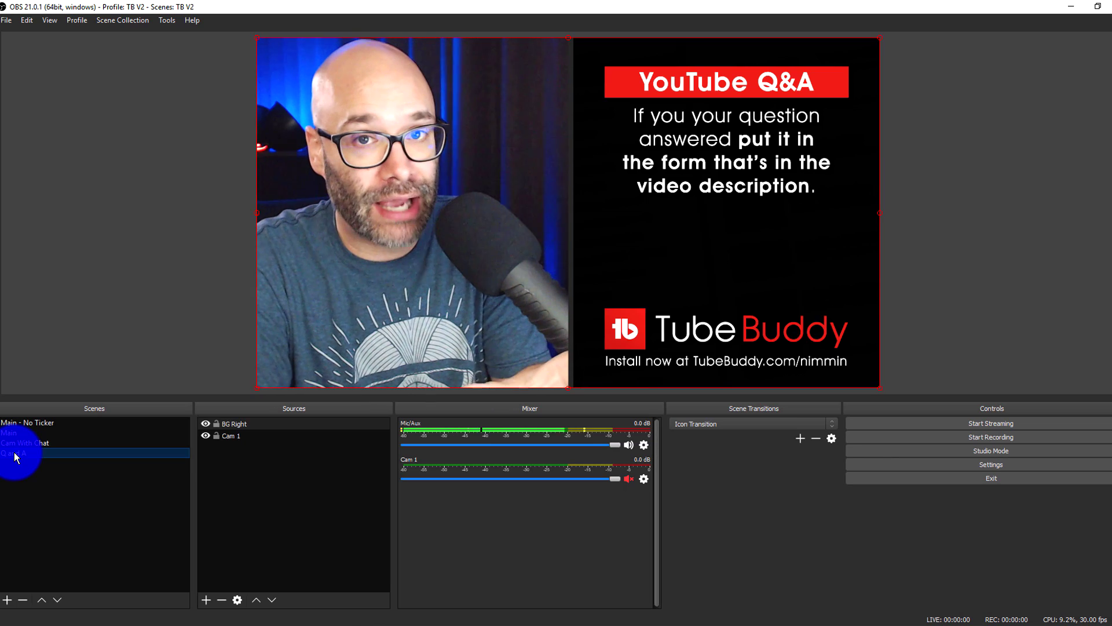
pyautogui.click(36, 423)
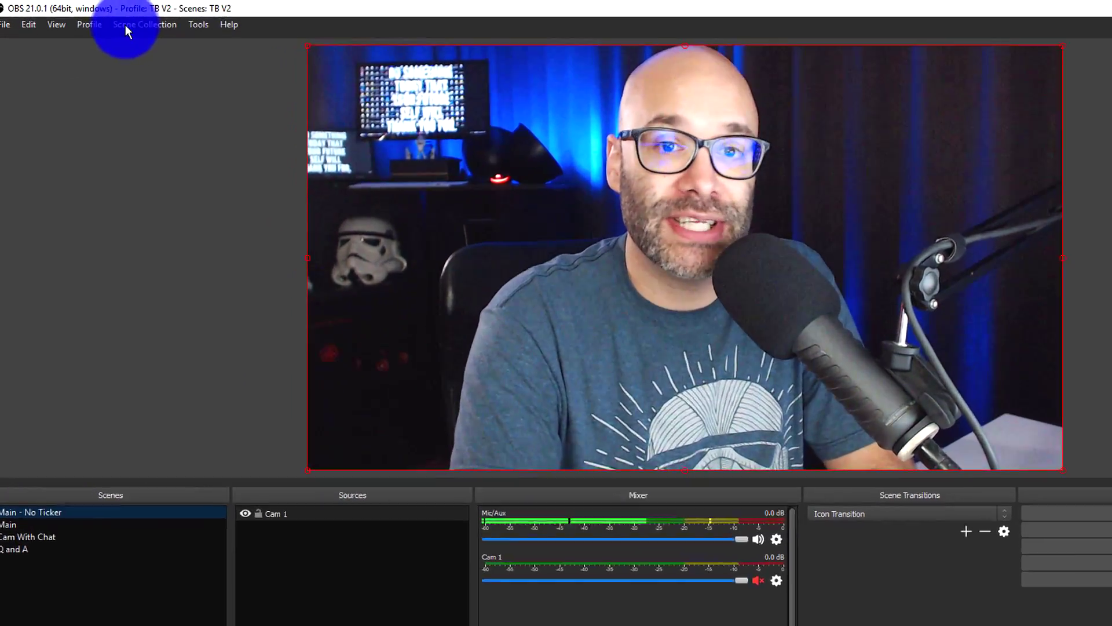
# Create a new scene collection named TB Demo.
pyautogui.click(125, 26)
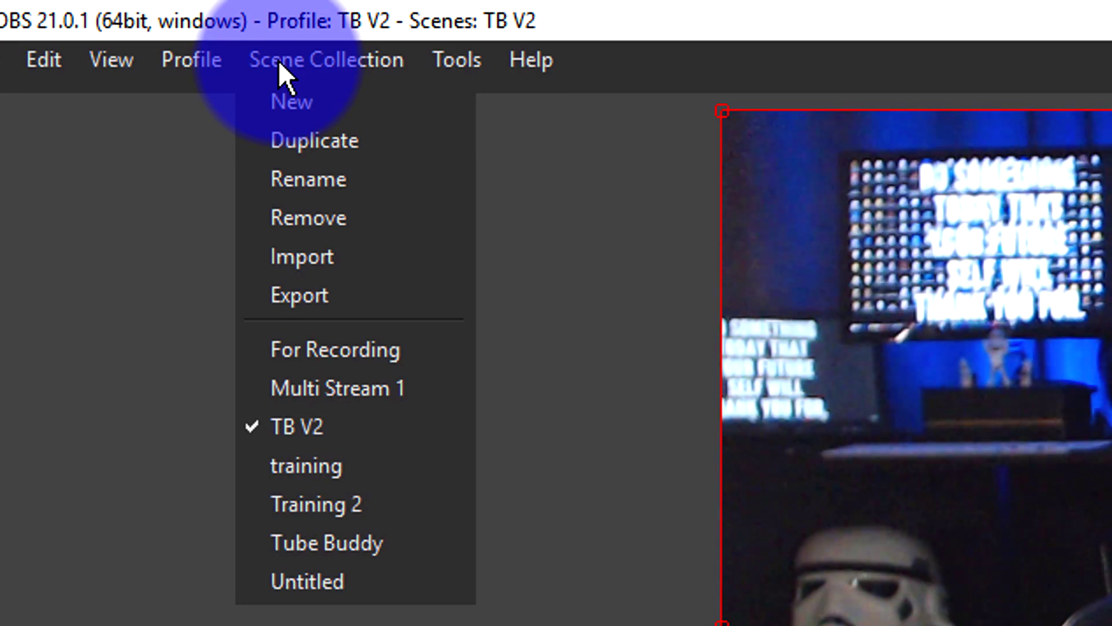
pyautogui.click(284, 99)
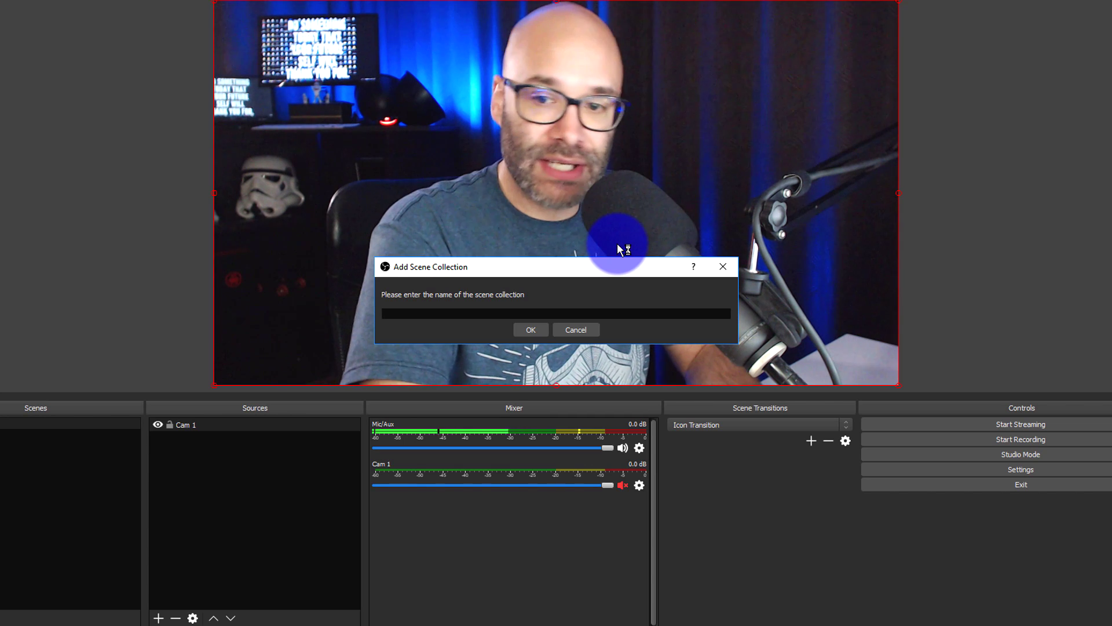
pyautogui.write('TB Demo')
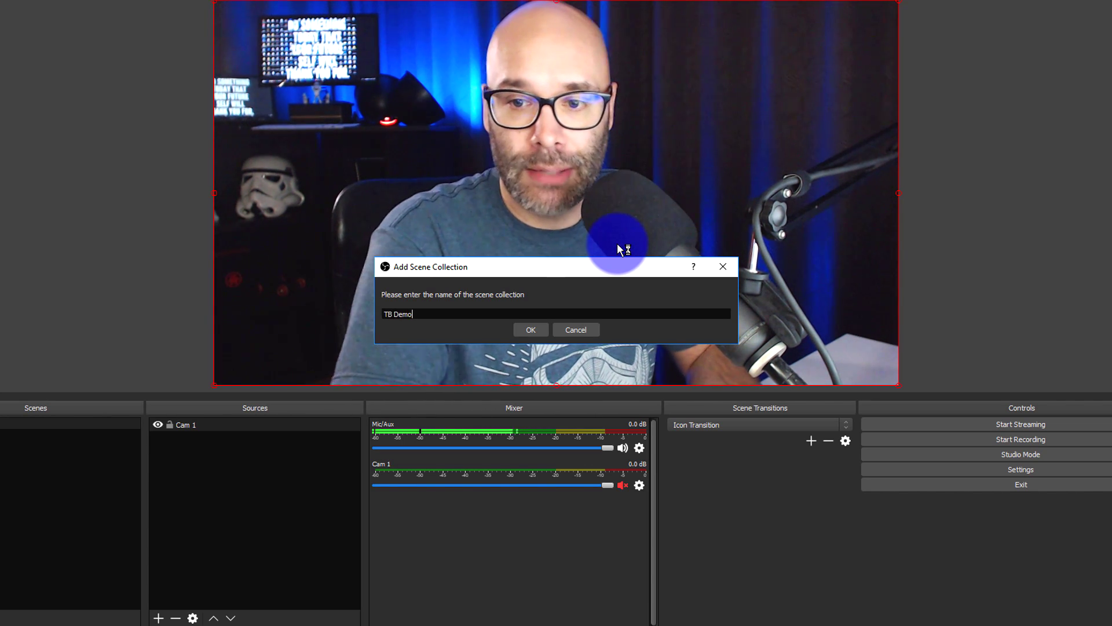
pyautogui.click(527, 328)
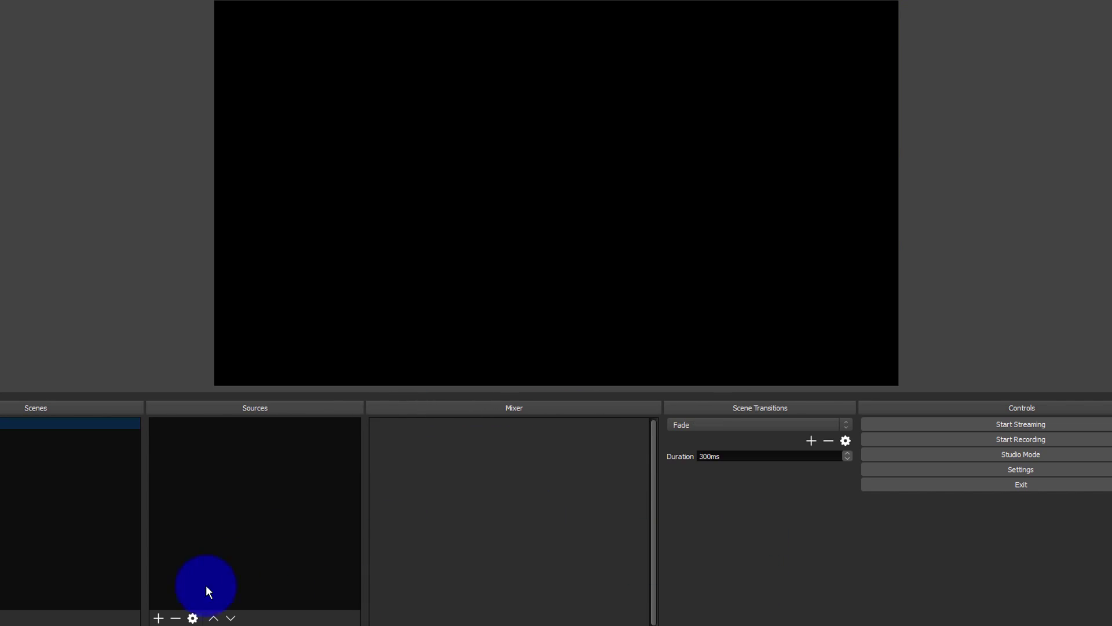
# Add a new Video Capture Device source named Webcam to the default scene.
pyautogui.click(158, 618)
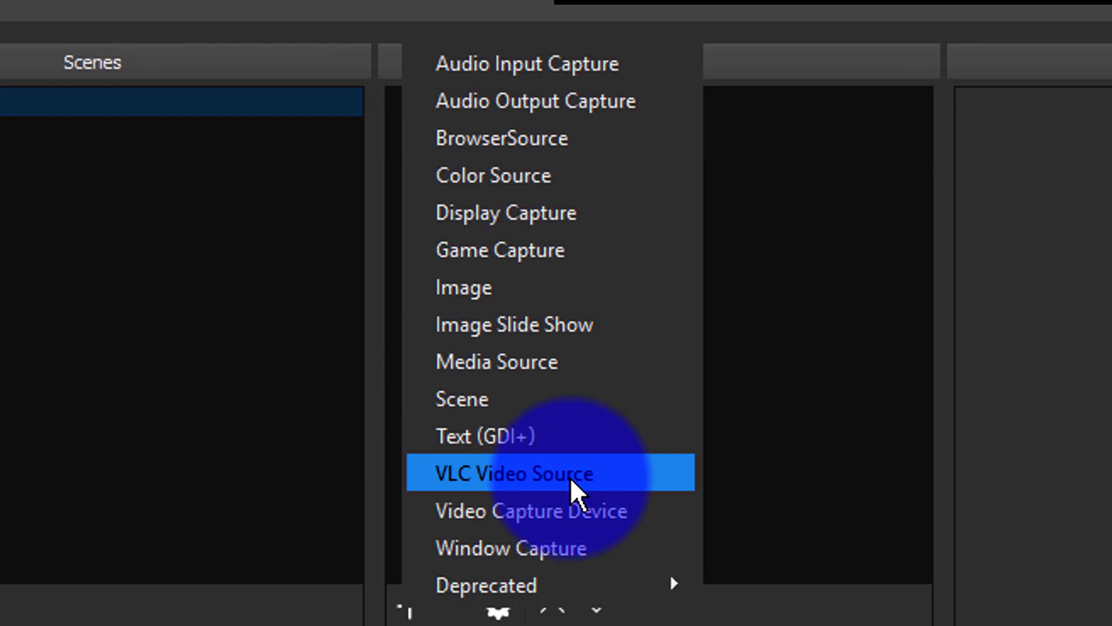
pyautogui.click(549, 513)
pyautogui.write('Webcam')
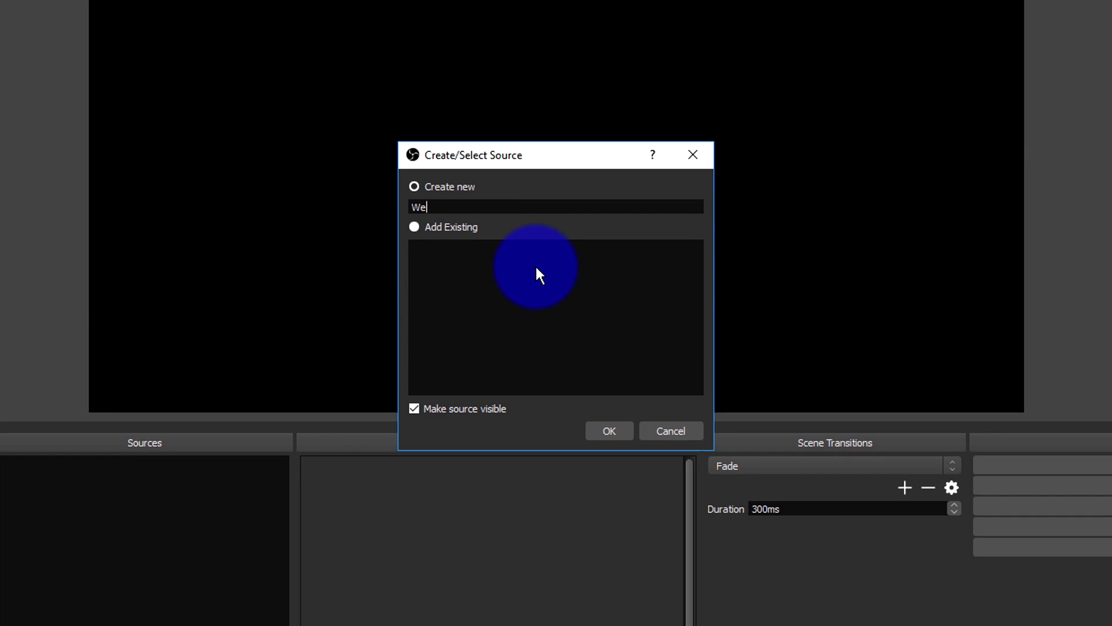
pyautogui.click(629, 438)
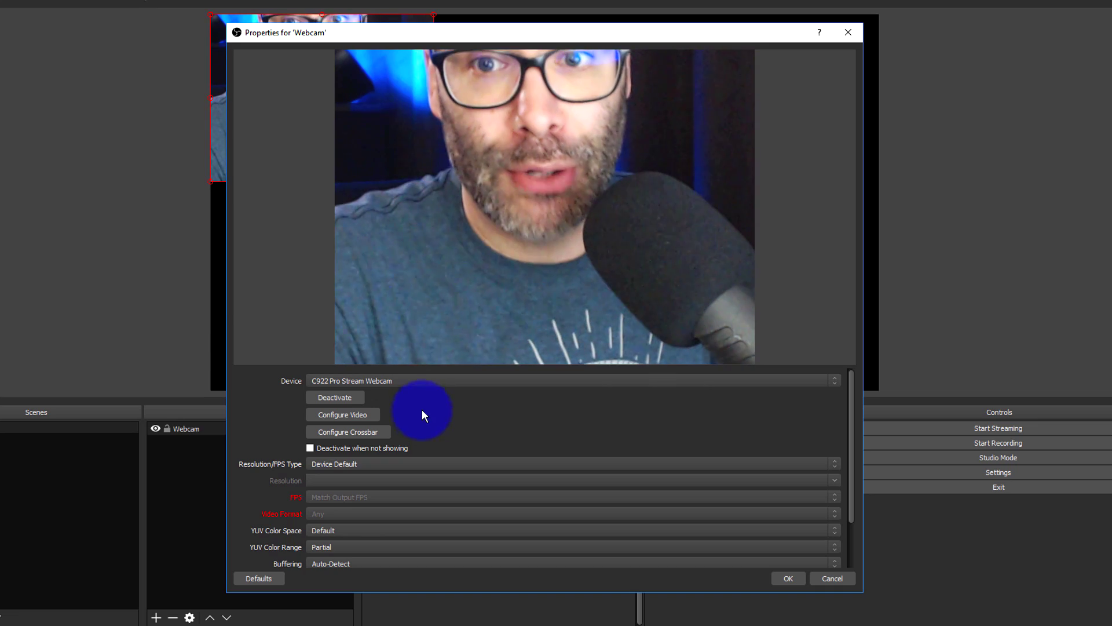
# Set the Webcam source's Resolution/FPS Type to Custom with a resolution of 1920x1080, and accept its properties.
pyautogui.moveTo(606, 282); pyautogui.dragTo(360, 19)
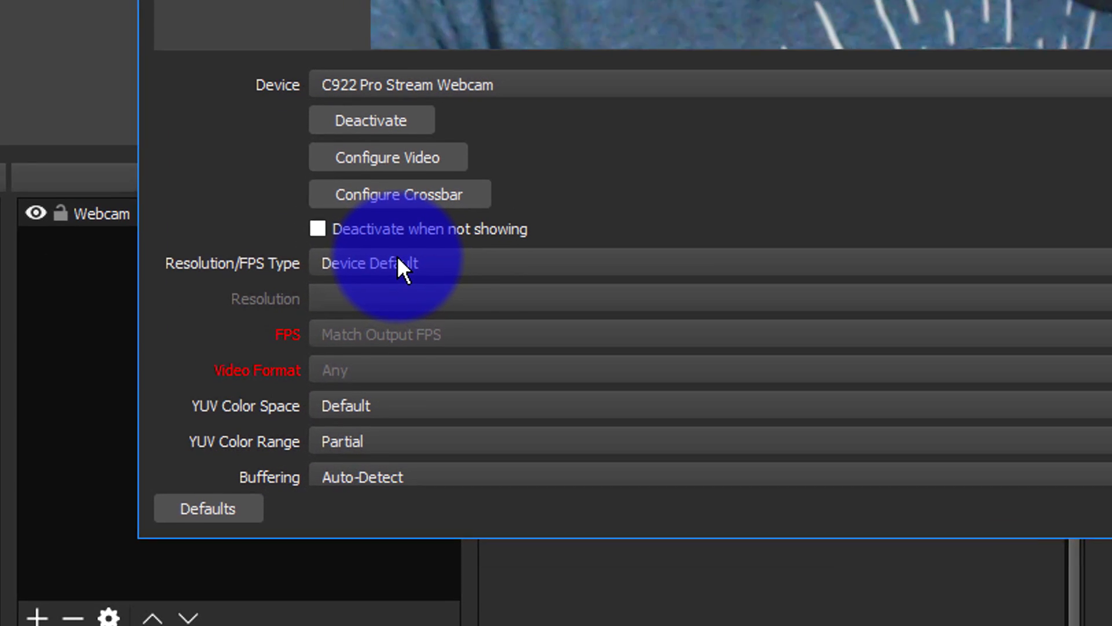
pyautogui.click(374, 263)
pyautogui.click(365, 302)
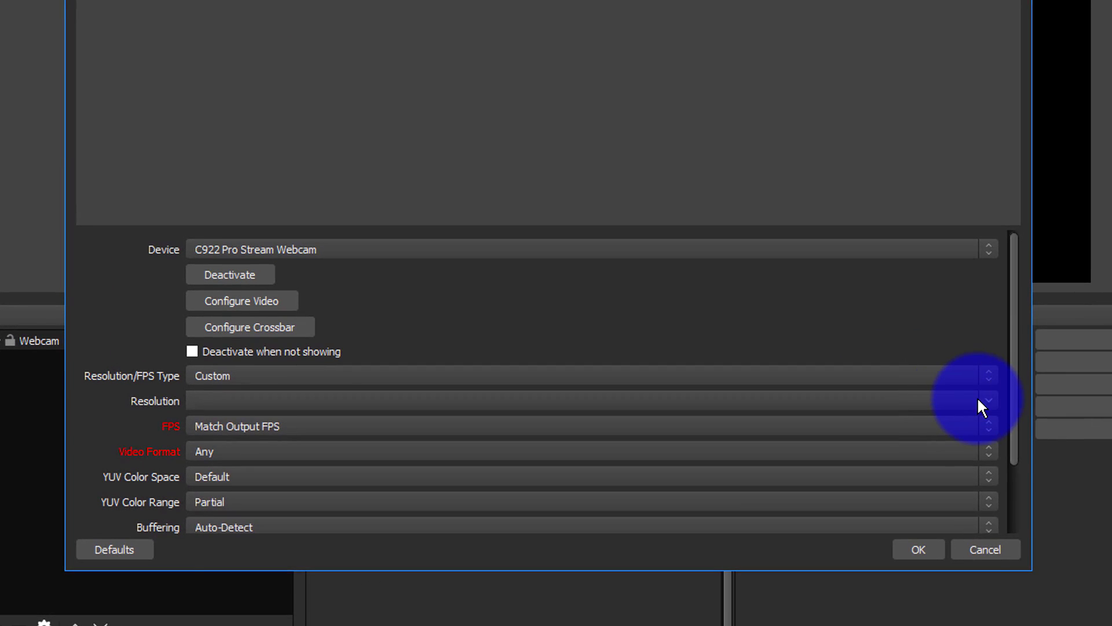
pyautogui.click(978, 399)
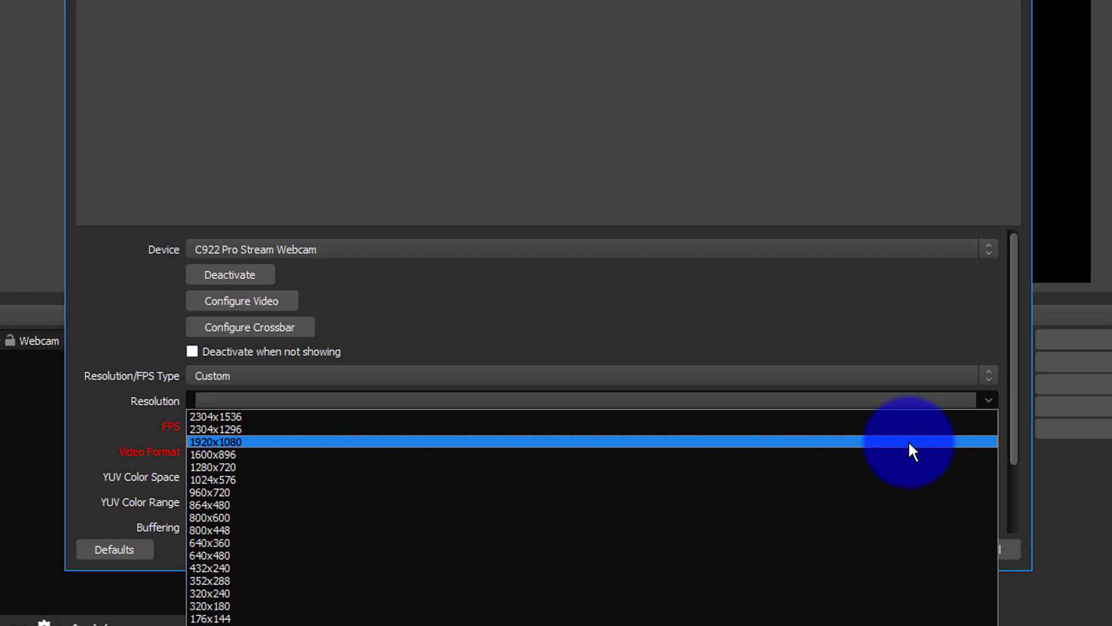
pyautogui.click(909, 441)
pyautogui.click(939, 550)
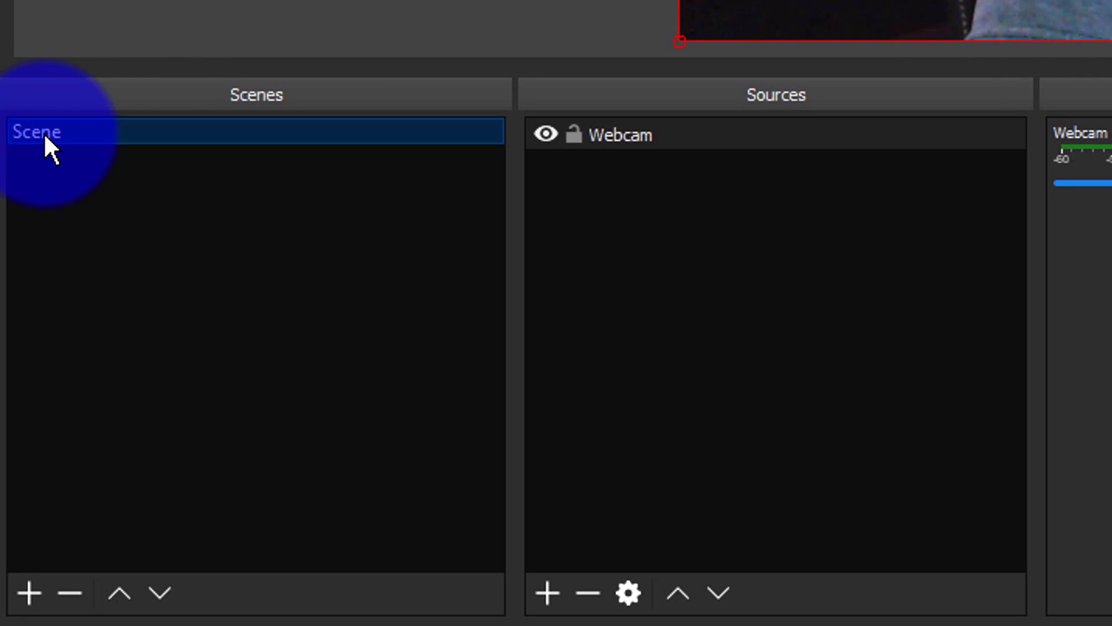
# Rename the default scene as Main Plain.
pyautogui.rightClick(49, 139)
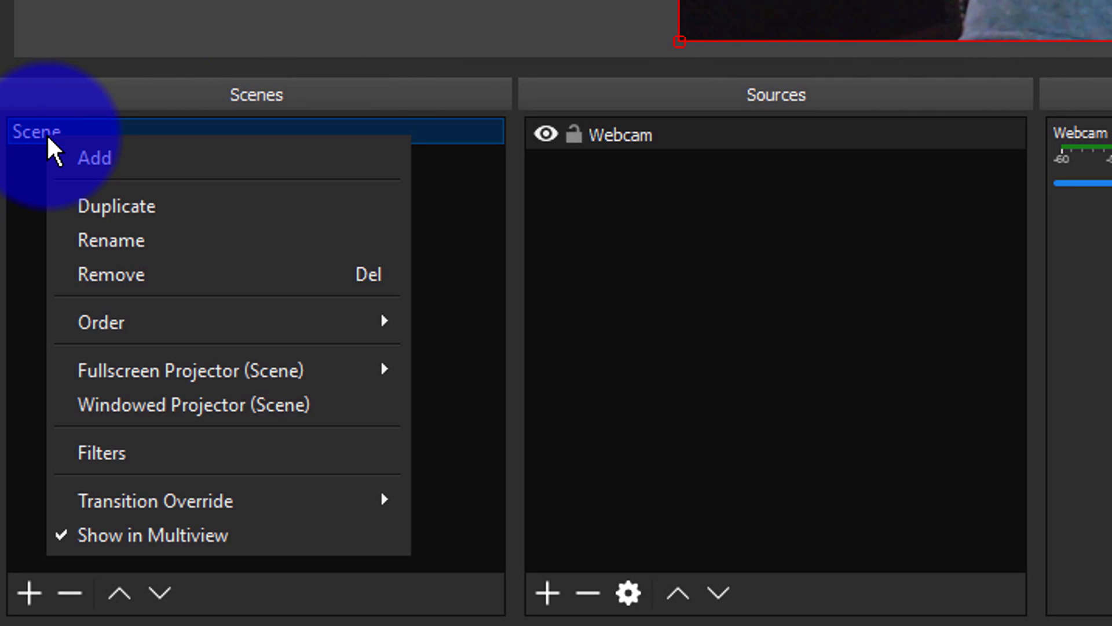
pyautogui.click(118, 238)
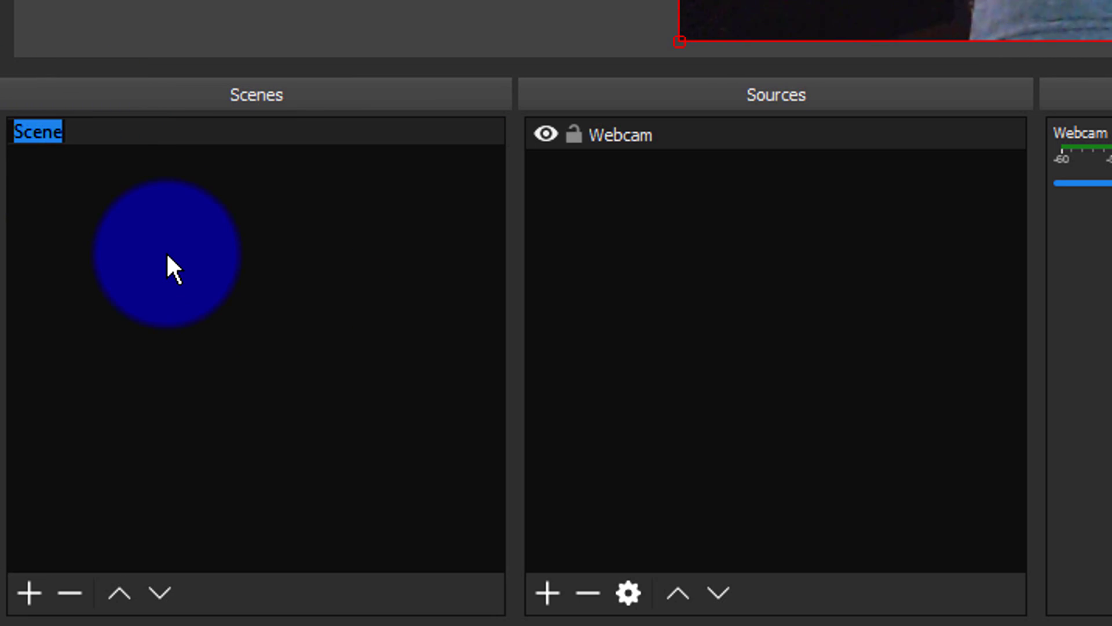
pyautogui.write('Main Plain')
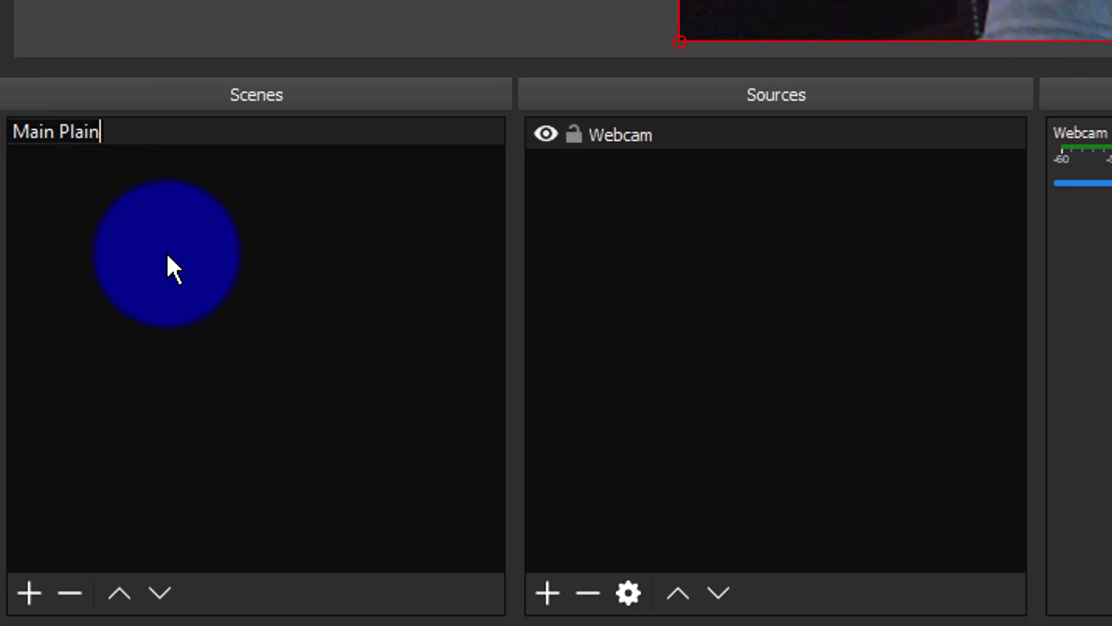
pyautogui.press('Return')
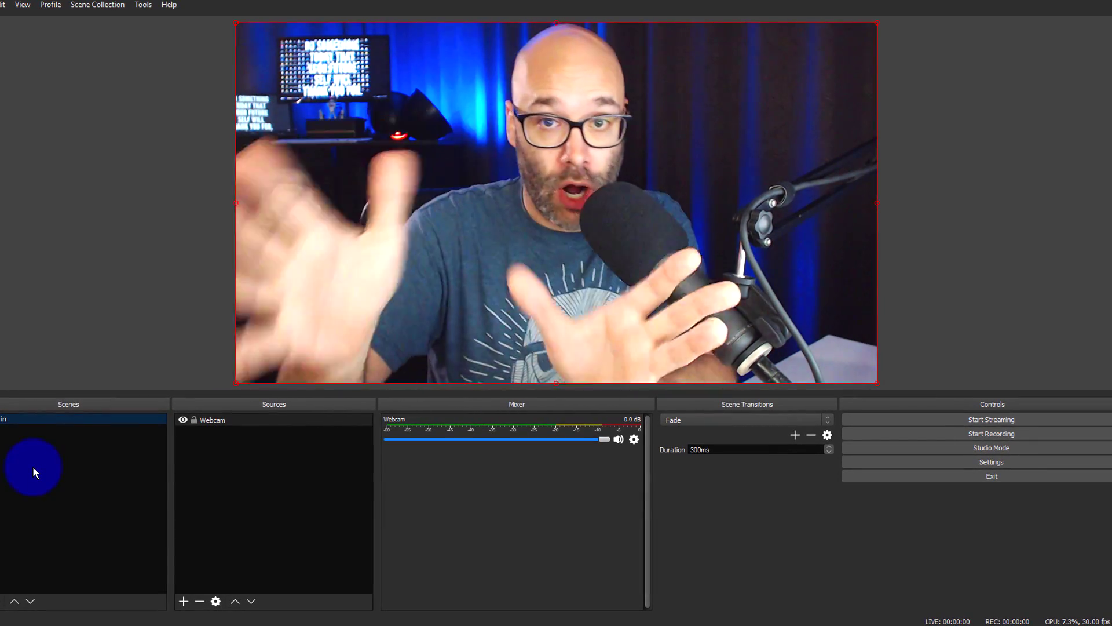
# Duplicate the Main Plain scene and name the copy Main Ticker.
pyautogui.rightClick(18, 419)
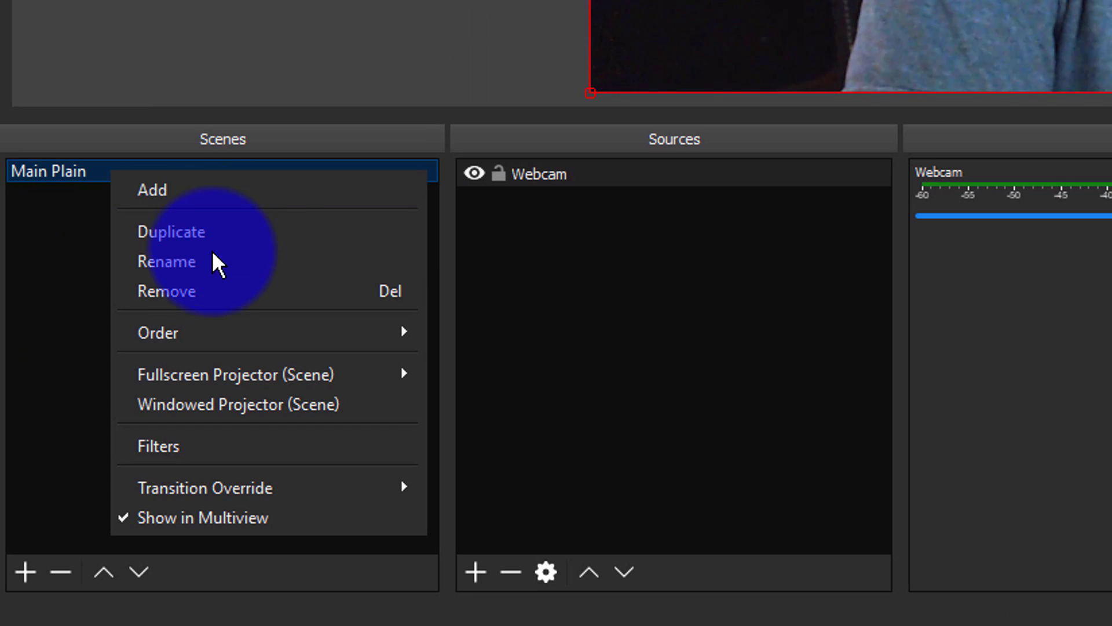
pyautogui.click(185, 232)
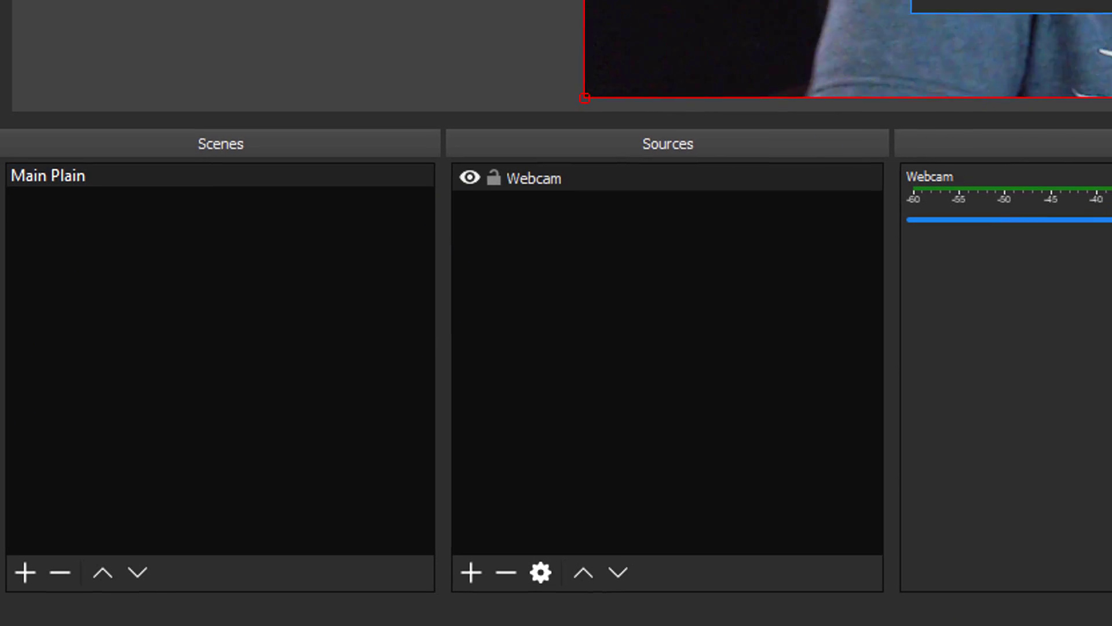
pyautogui.click(25, 572)
pyautogui.write('Main Ticker')
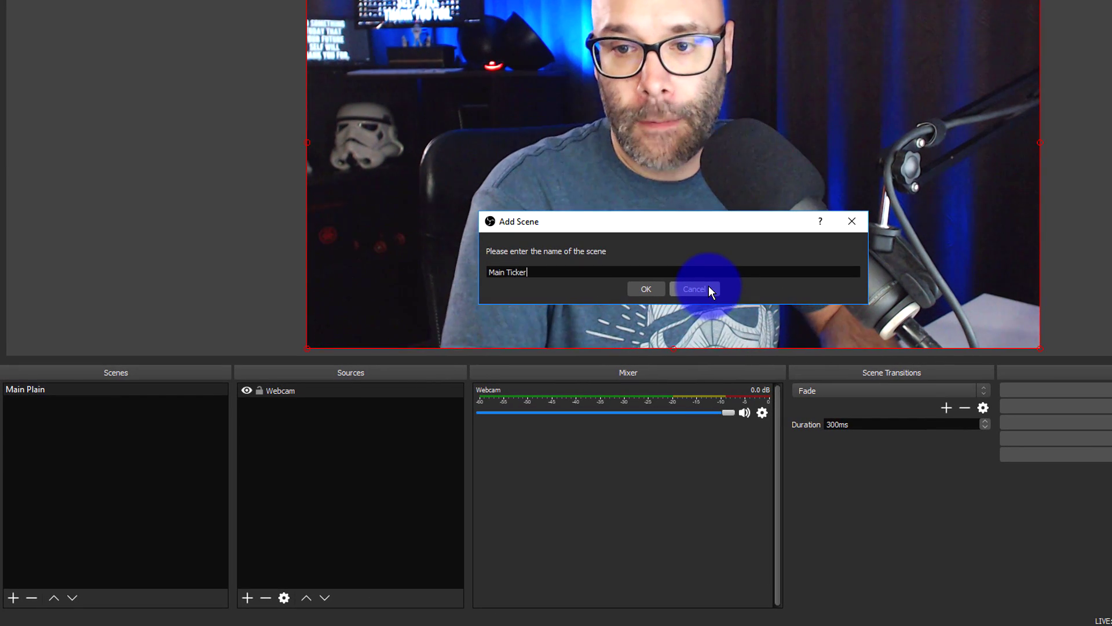
pyautogui.press('Return')
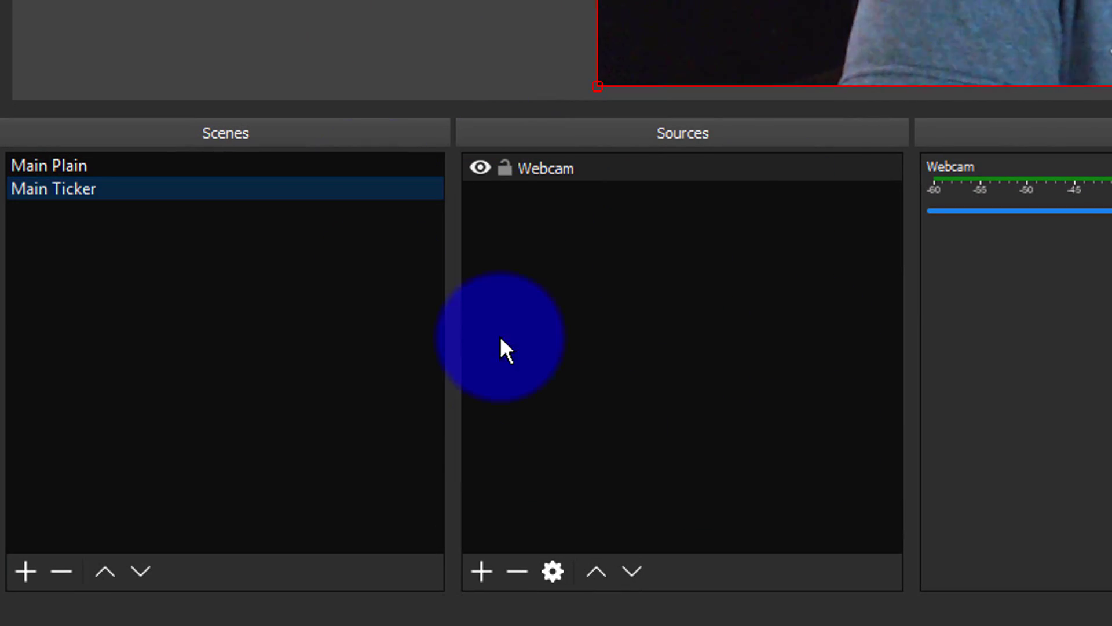
# Add an Image source named Ticker BG to the Main Ticker scene, using the file ticker bg.png from the frame 2 folder.
pyautogui.click(97, 168)
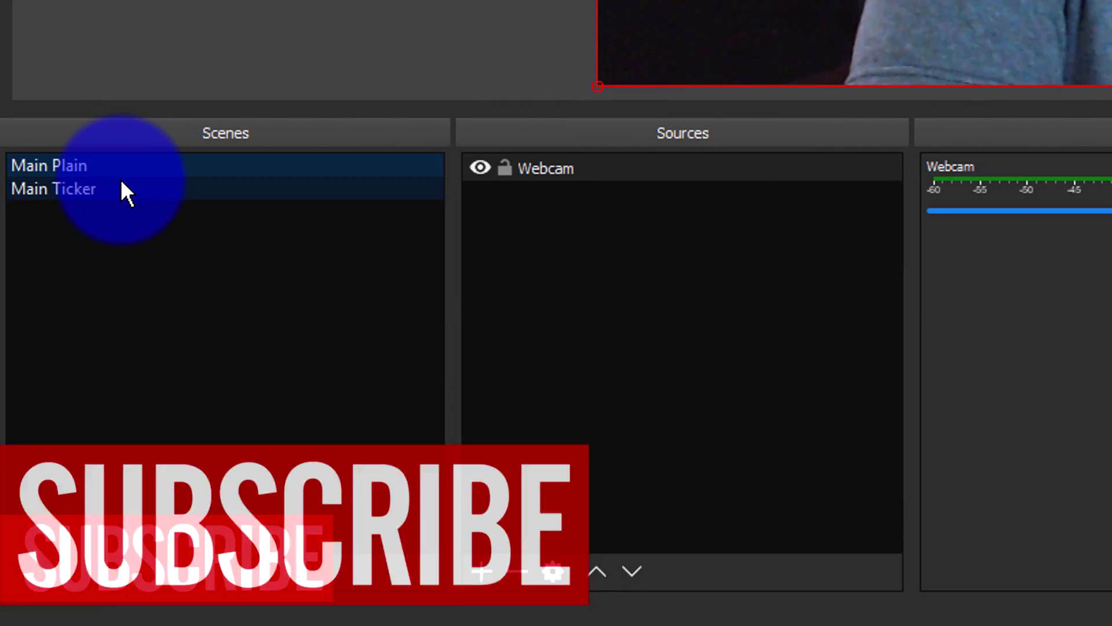
pyautogui.click(82, 194)
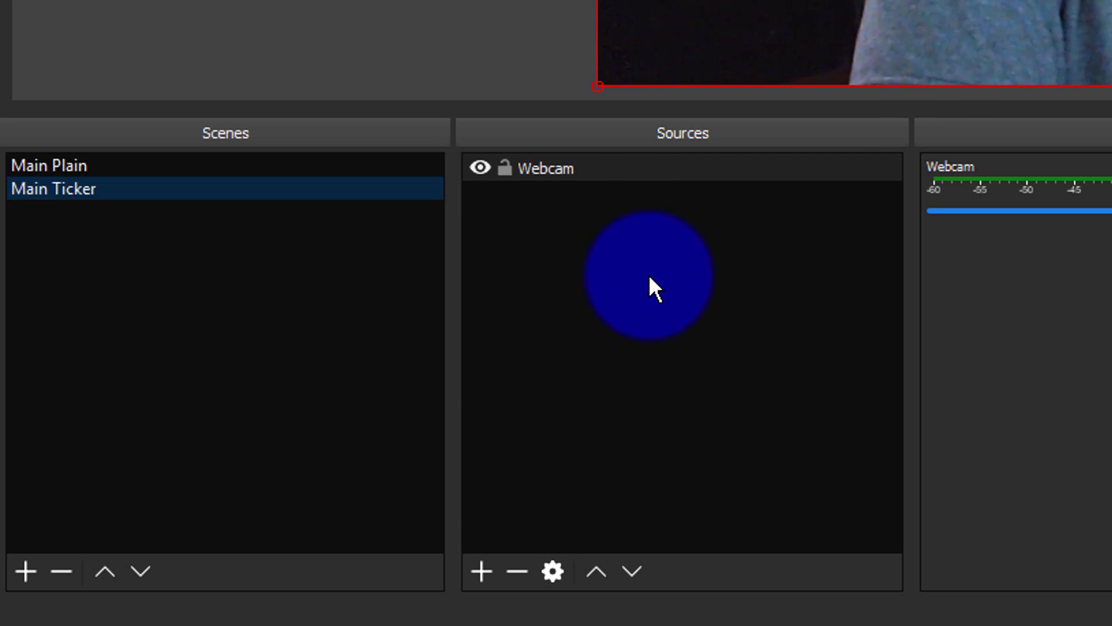
pyautogui.click(481, 572)
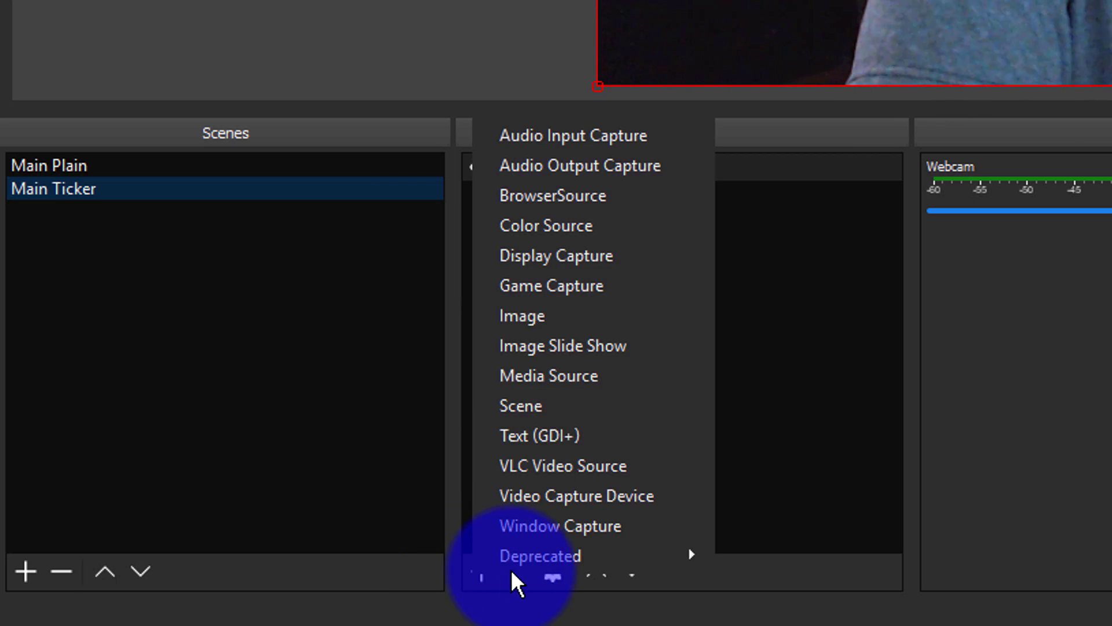
pyautogui.click(523, 322)
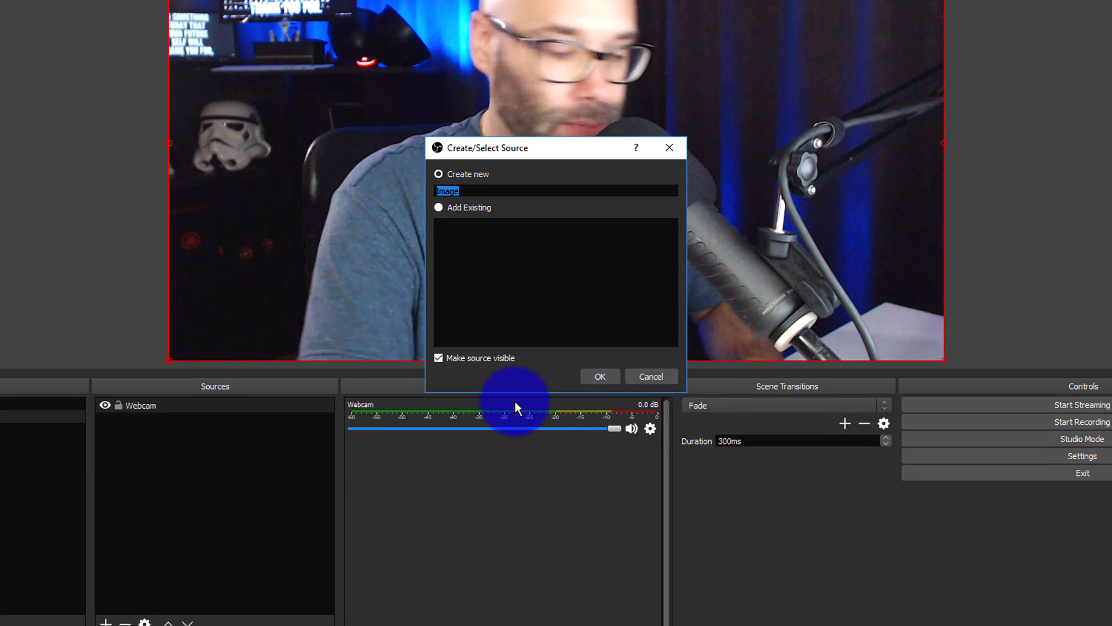
pyautogui.write('Ticker BG')
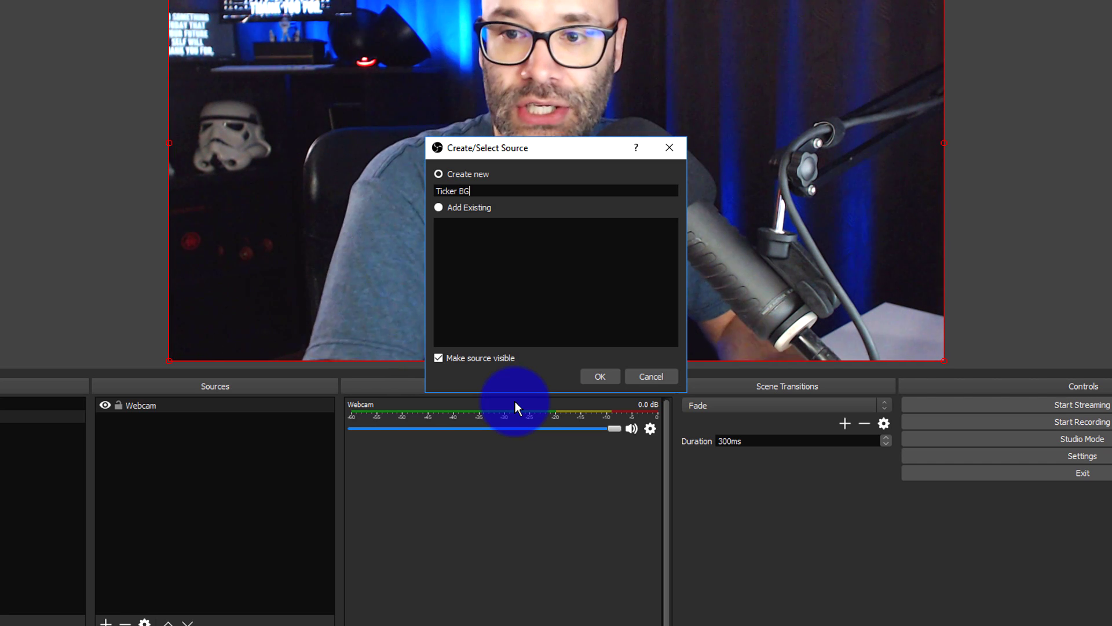
pyautogui.click(601, 377)
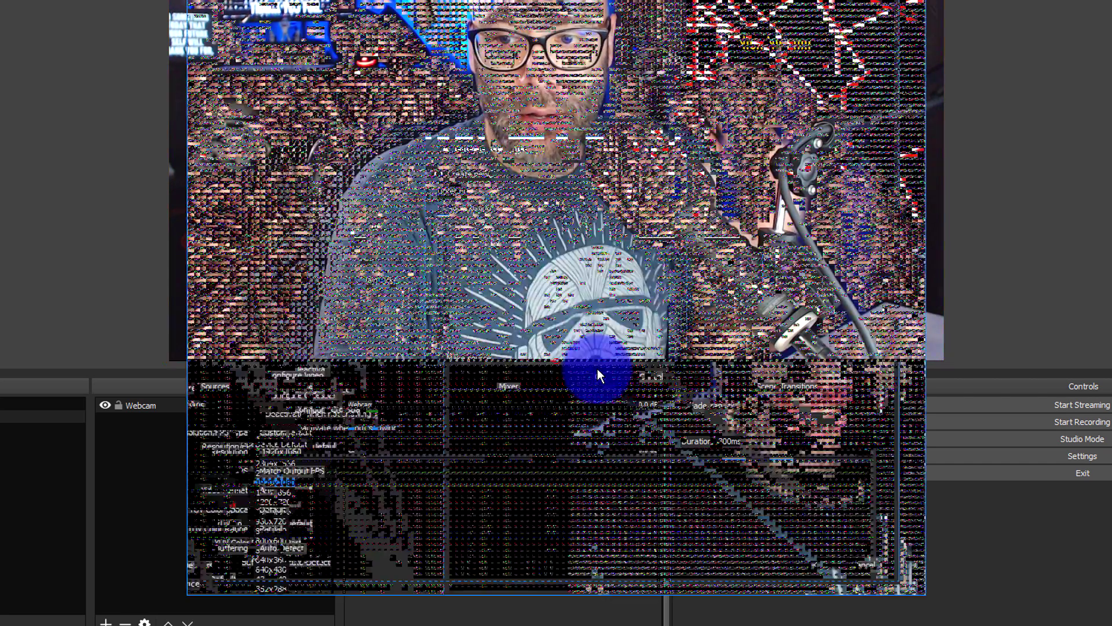
pyautogui.click(898, 476)
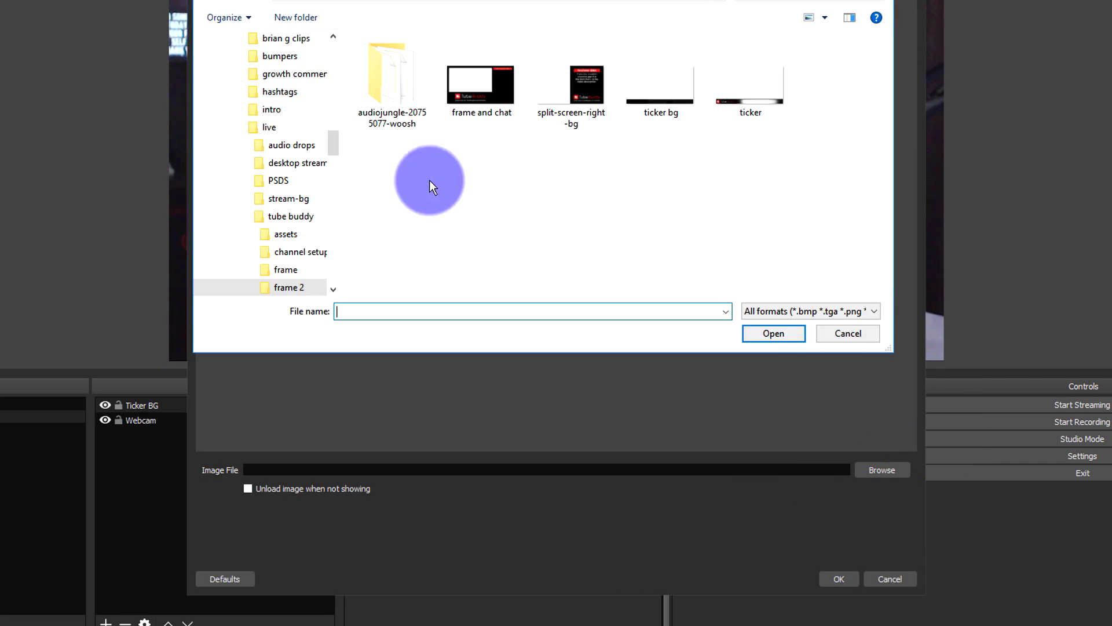
pyautogui.click(769, 339)
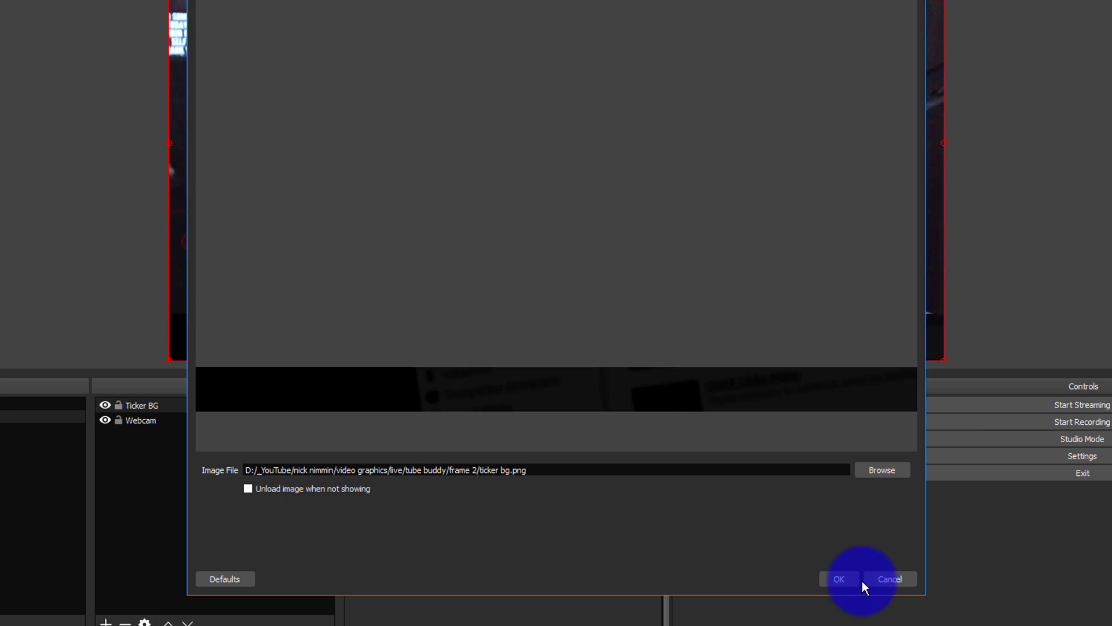
pyautogui.click(883, 583)
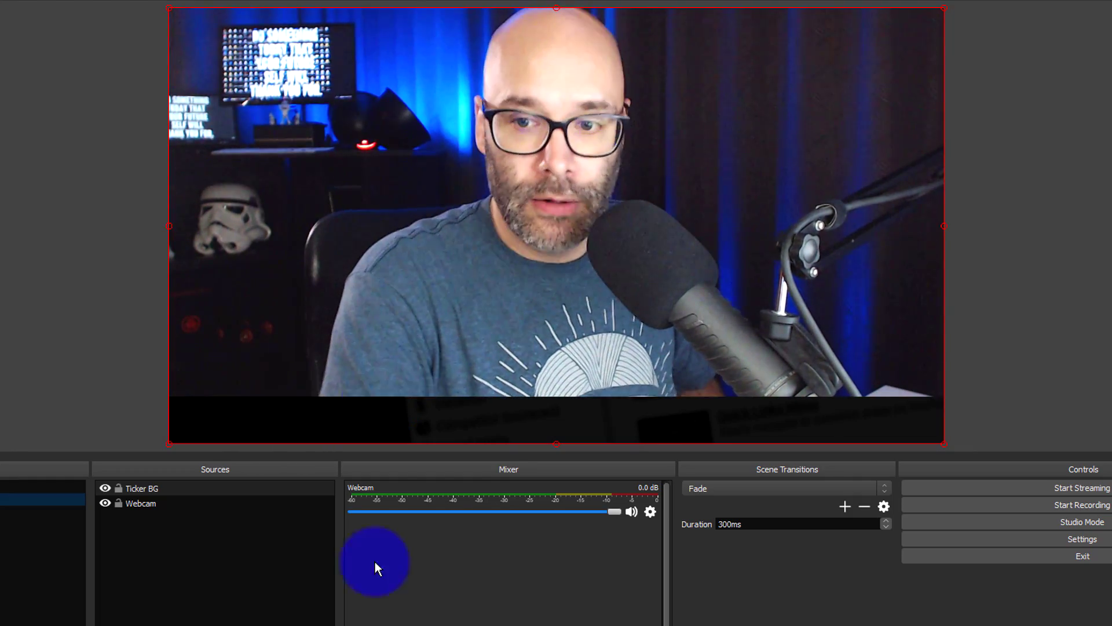
# Add an Image source named Ticker Top above Ticker BG, using the file ticker.png from the frame 2 folder.
pyautogui.click(142, 489)
pyautogui.click(107, 625)
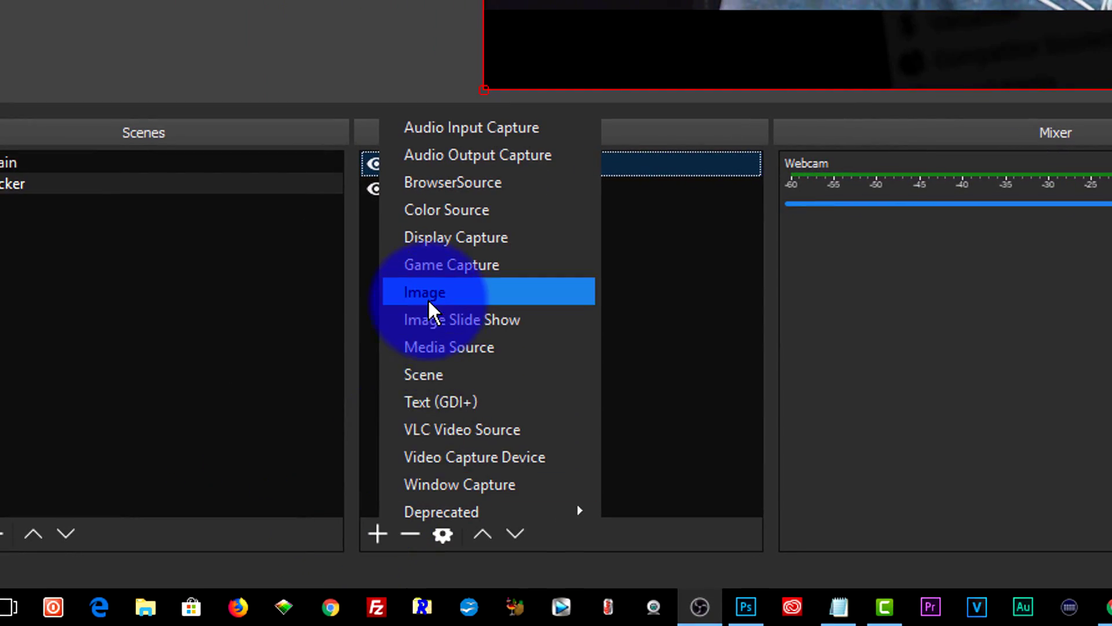
pyautogui.click(428, 300)
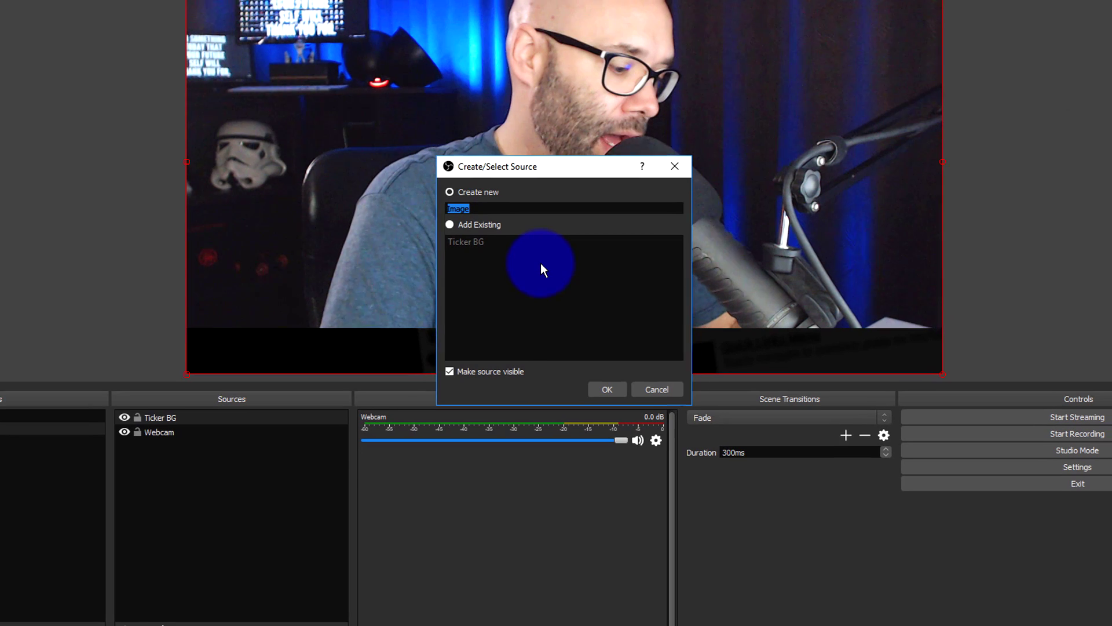
pyautogui.write('Ticker Top')
pyautogui.press('Return')
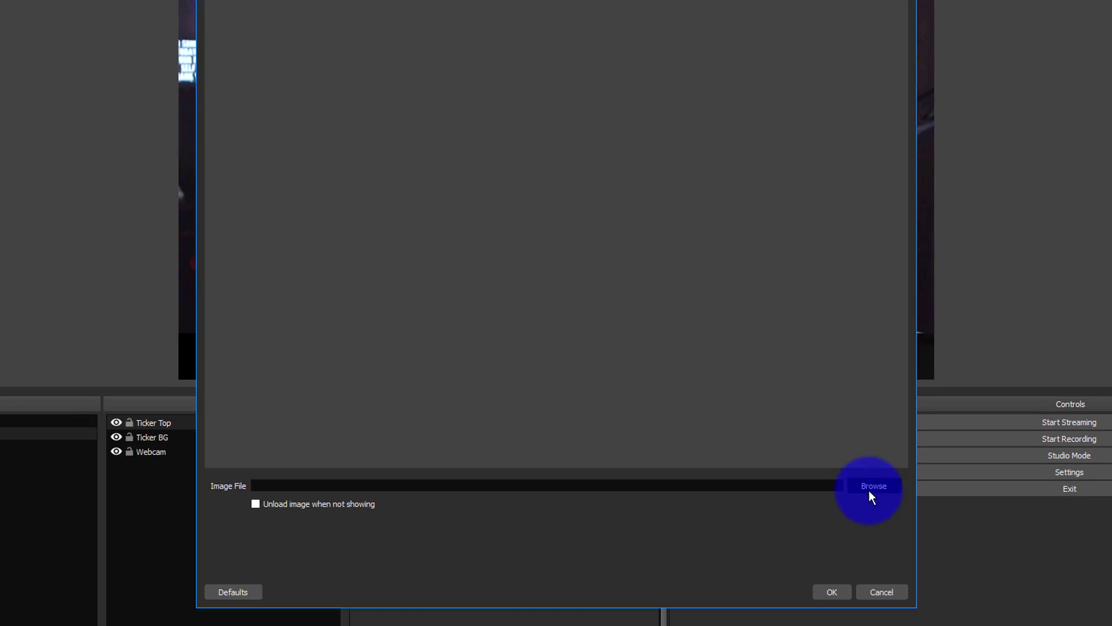
pyautogui.click(872, 487)
pyautogui.click(768, 352)
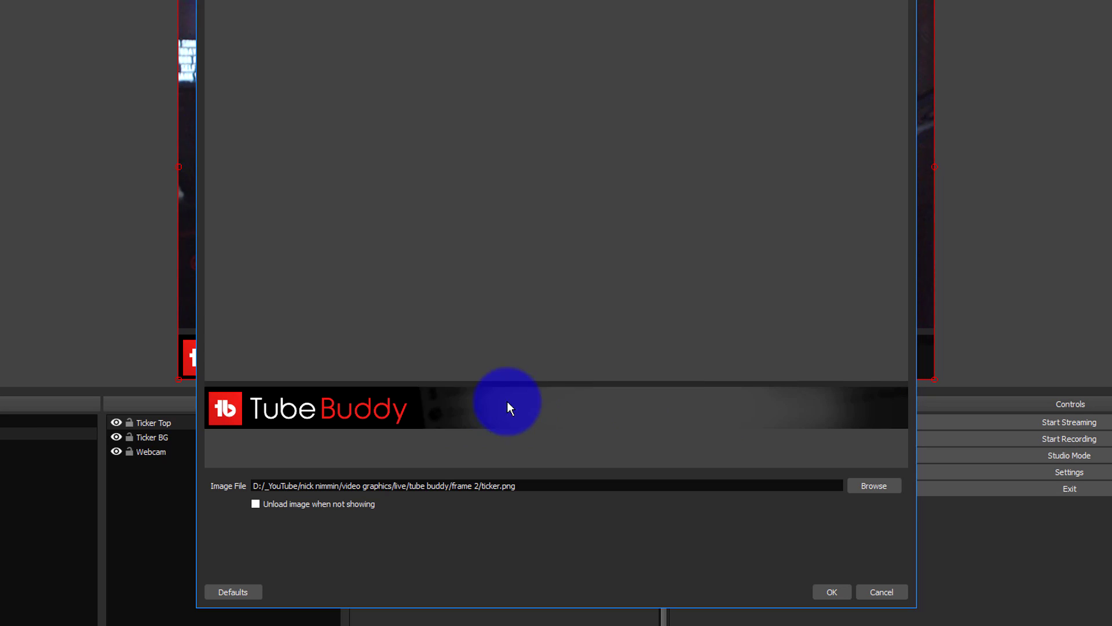
pyautogui.click(831, 592)
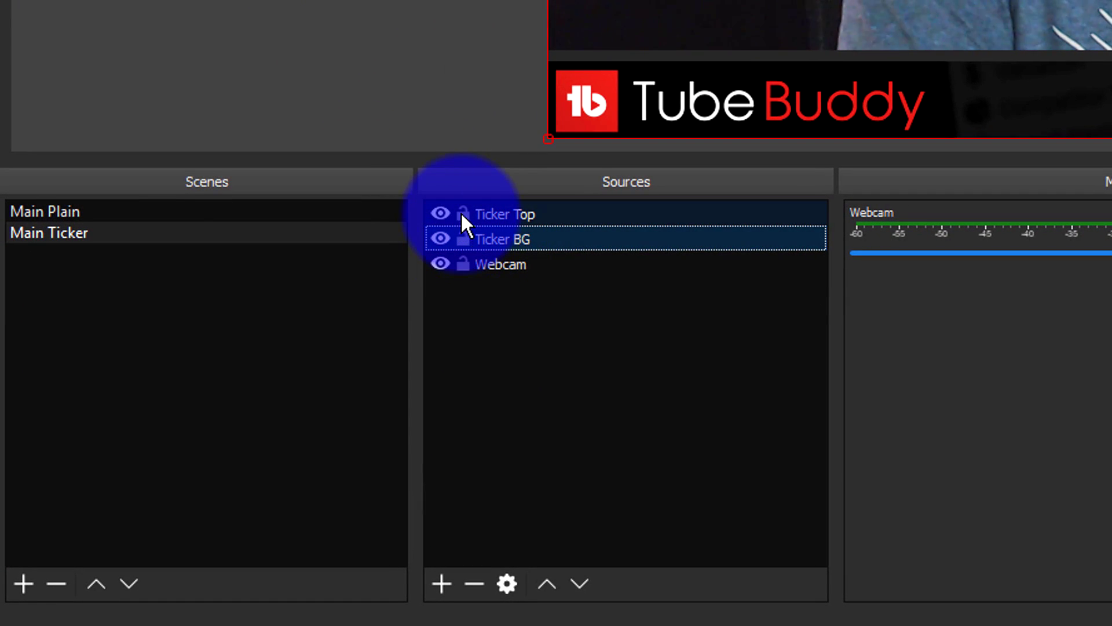
# Lock the Ticker Top, Webcam and Ticker BG sources in the Main Ticker scene.
pyautogui.click(462, 214)
pyautogui.click(463, 262)
pyautogui.click(462, 240)
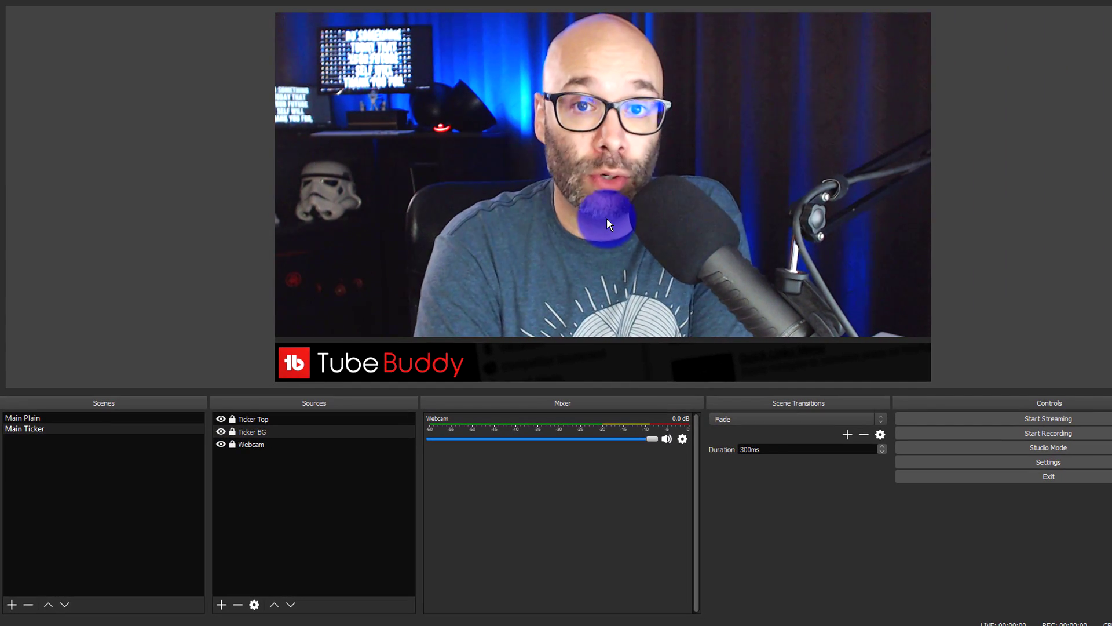
pyautogui.click(235, 444)
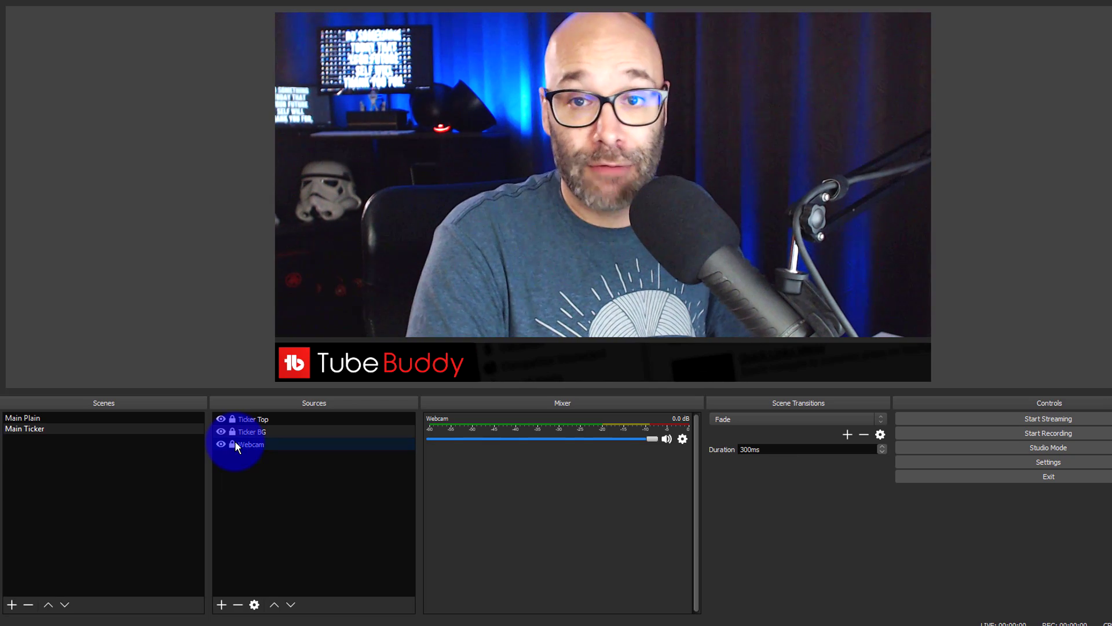
# Add a Text (GDI+) source named Text, inviting viewers to follow the host's Instagram and Twitter pages "for more awesomeness!".
pyautogui.click(222, 604)
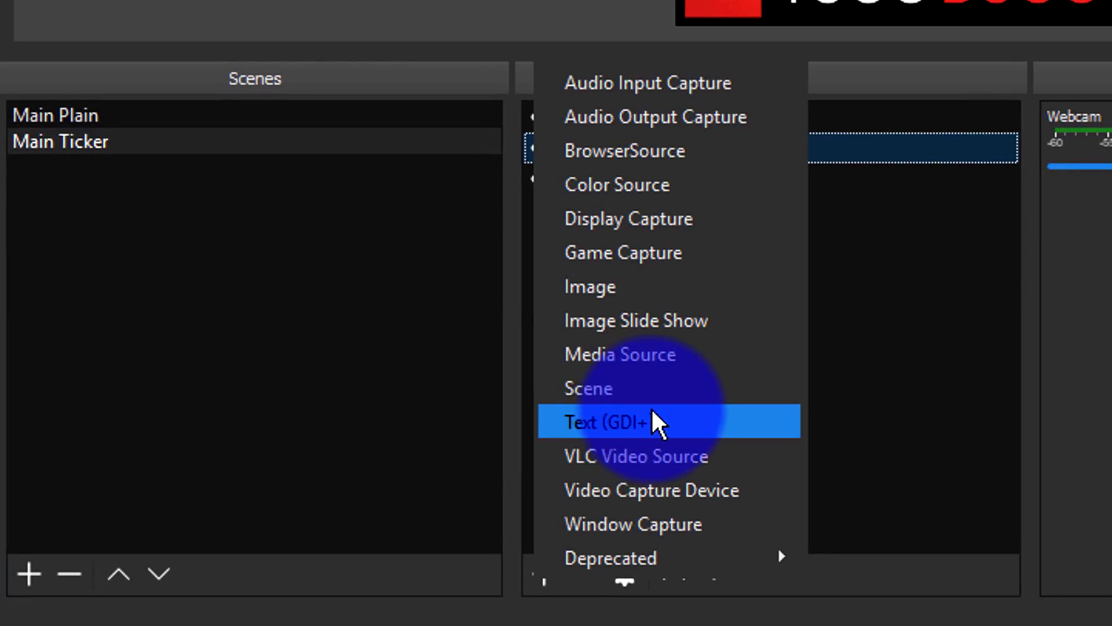
pyautogui.click(654, 422)
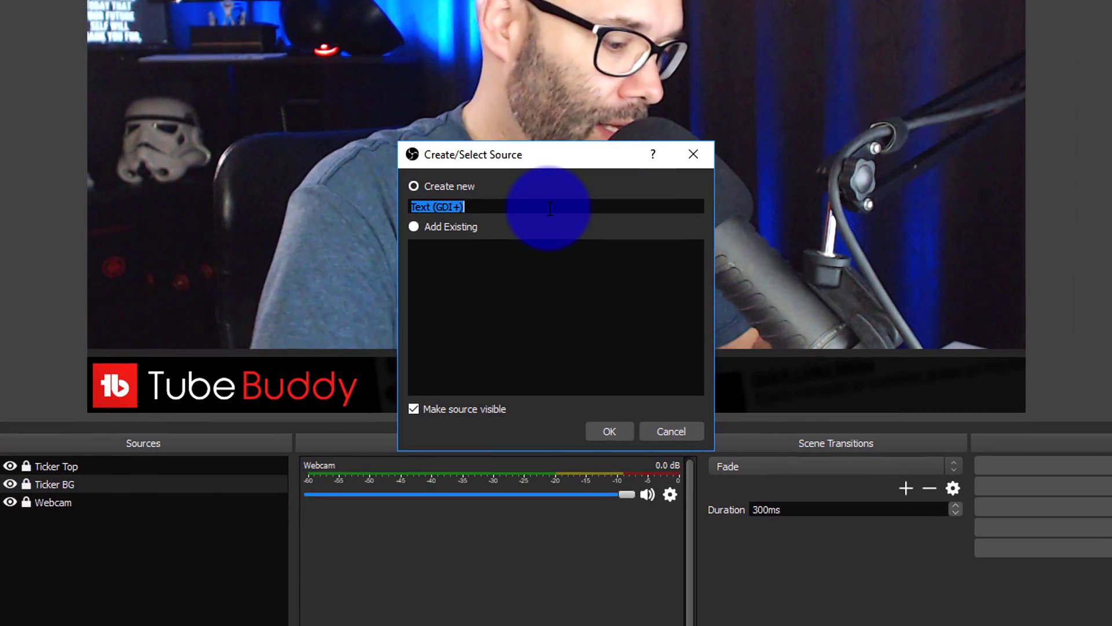
pyautogui.write('Text')
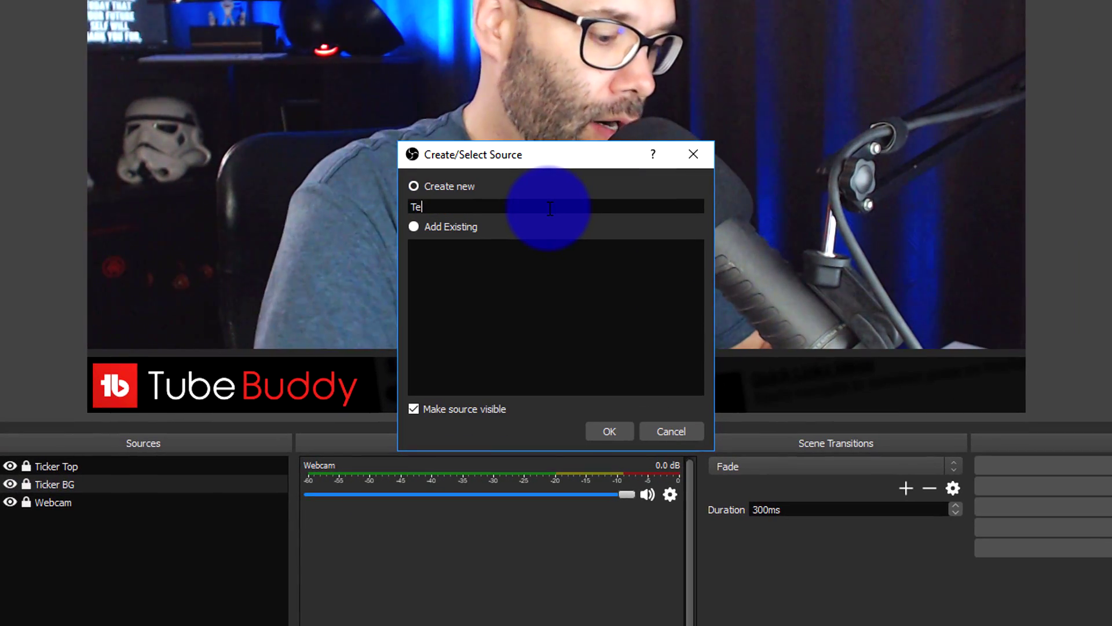
pyautogui.press('Return')
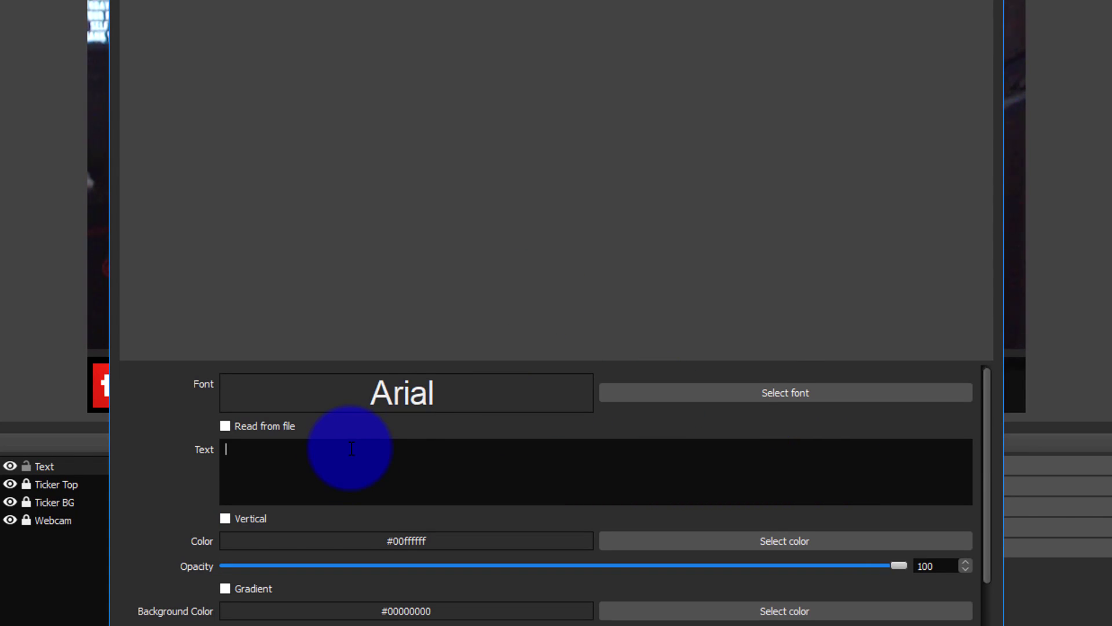
pyautogui.write('Follow me at instagram.com/nicknimmin and twitter.com/nicknimmin for more awesomeness!')
pyautogui.moveTo(455, 206); pyautogui.dragTo(558, 94)
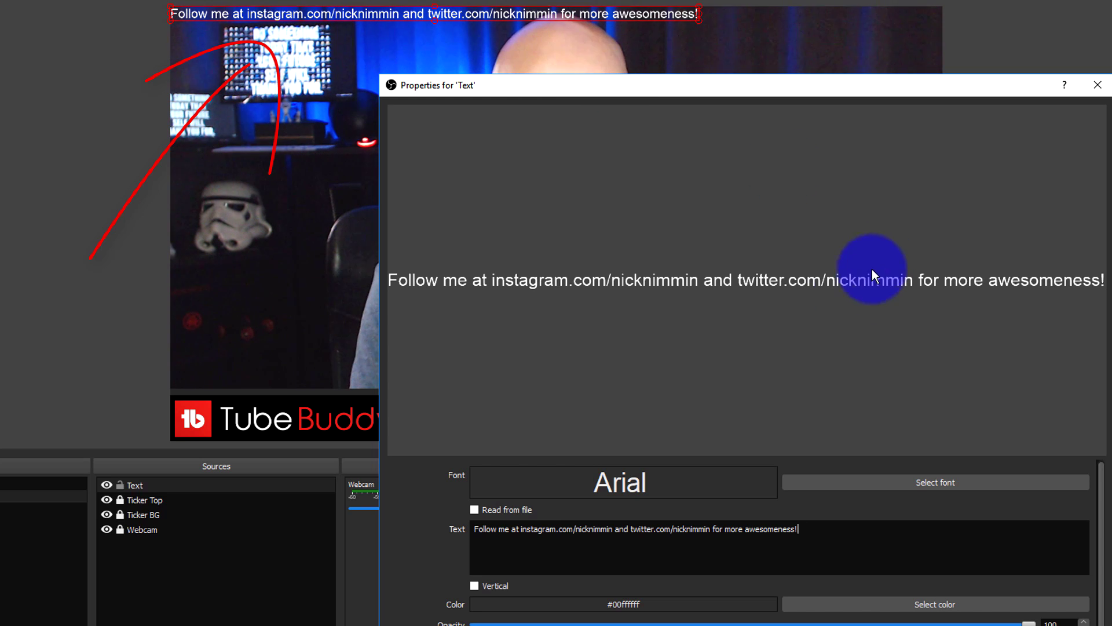
# Set the Text source's font to AvantGarde Bk BT in Normal style at size 36, and accept its properties.
pyautogui.click(892, 484)
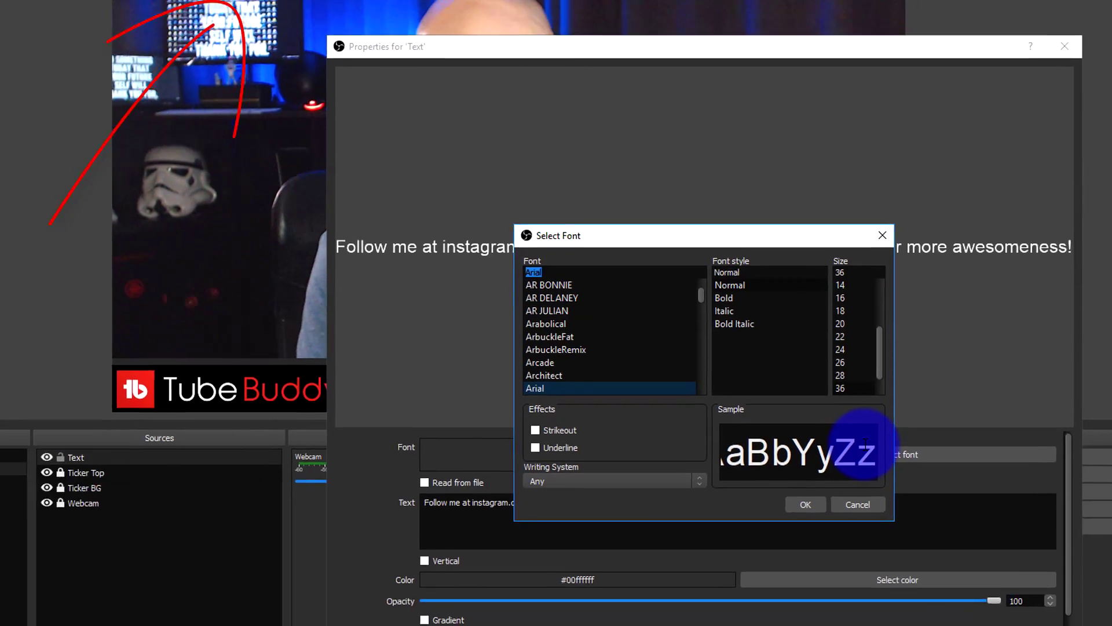
pyautogui.scroll(5, 554, 184)
pyautogui.scroll(-3, 554, 188)
pyautogui.scroll(-2, 463, 231)
pyautogui.scroll(-6, 454, 231)
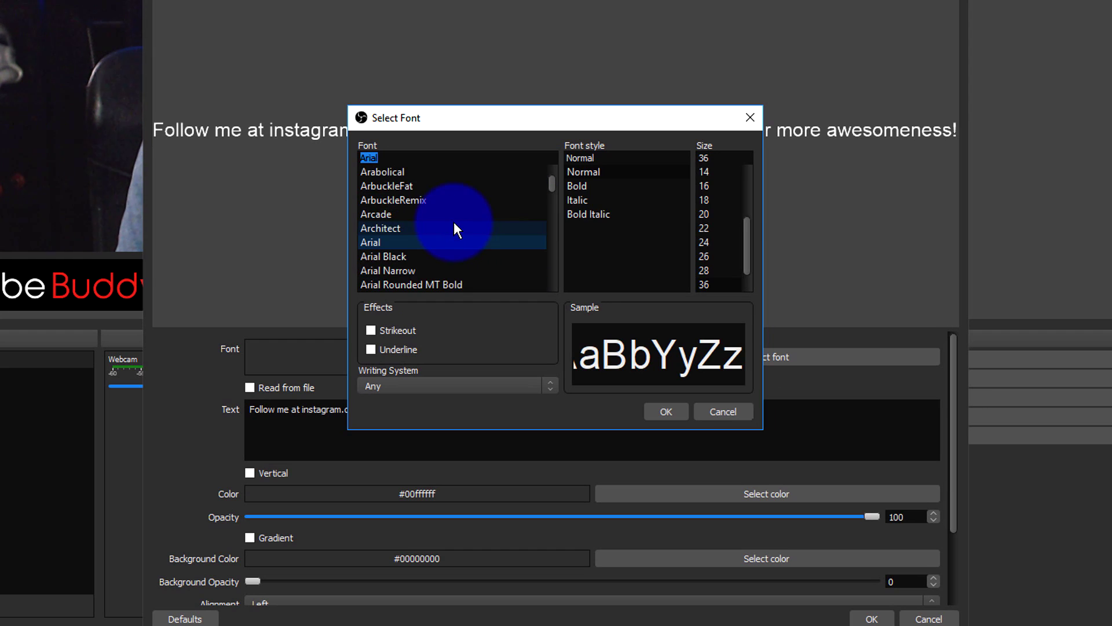
pyautogui.scroll(-10, 447, 235)
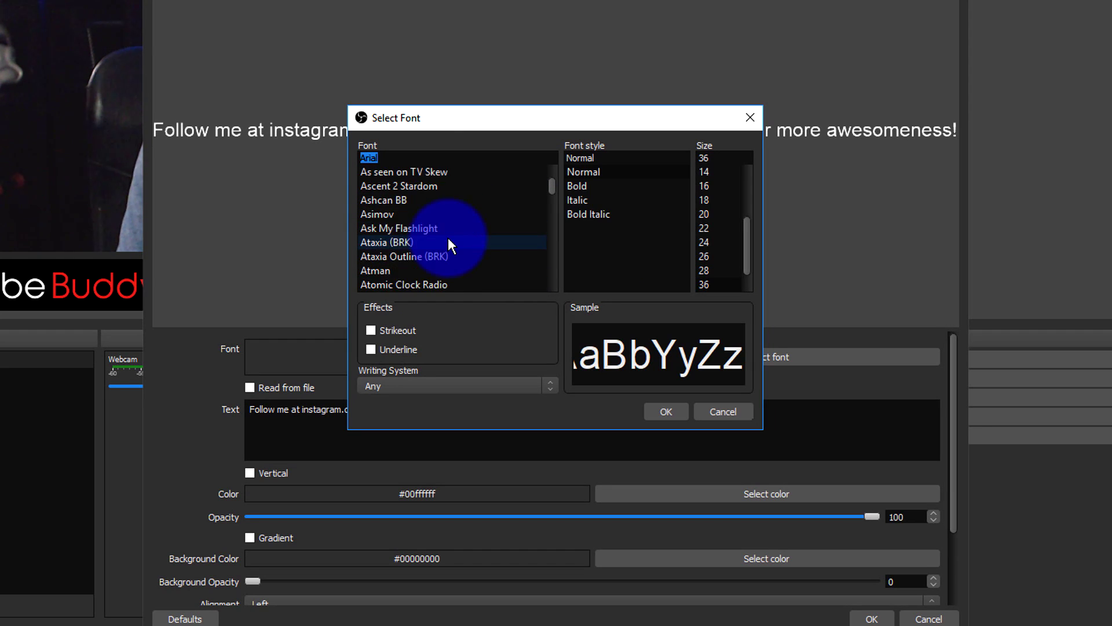
pyautogui.click(425, 215)
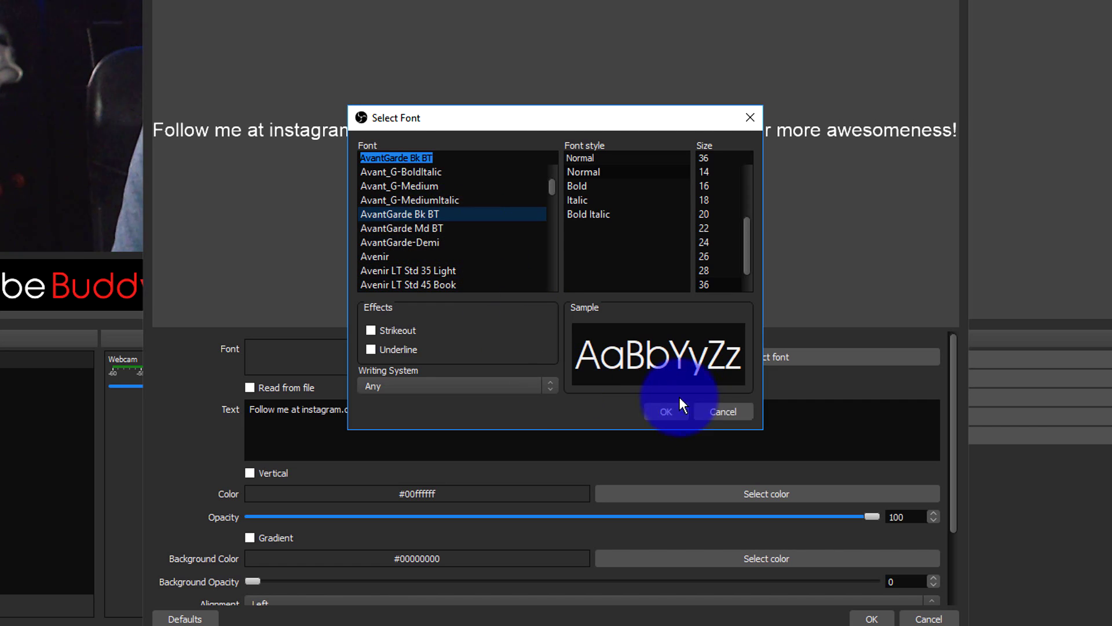
pyautogui.click(667, 412)
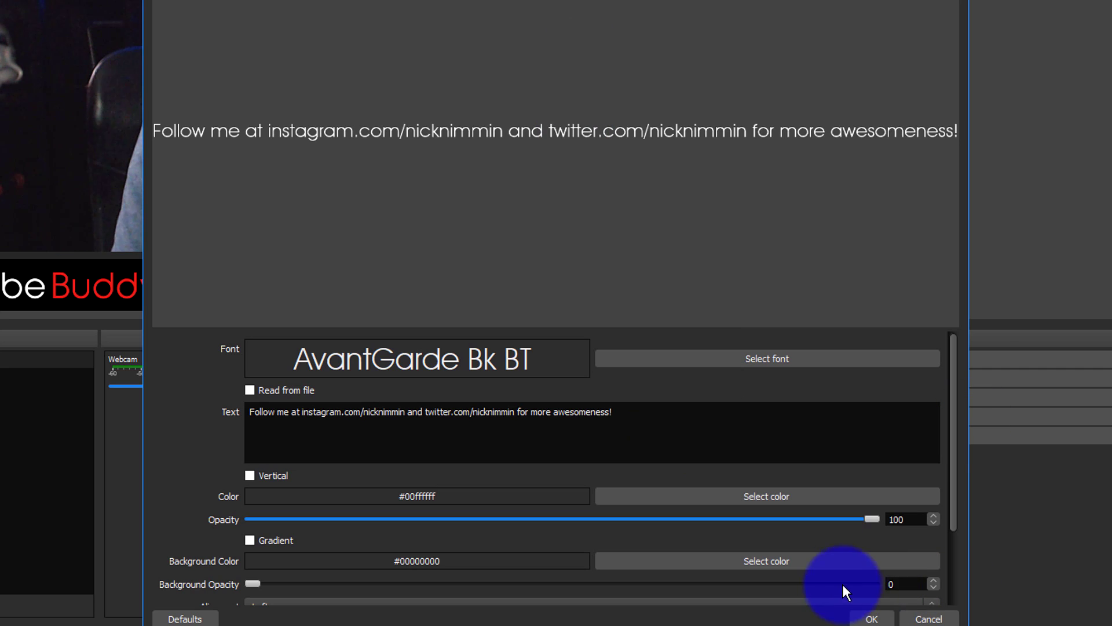
pyautogui.click(871, 619)
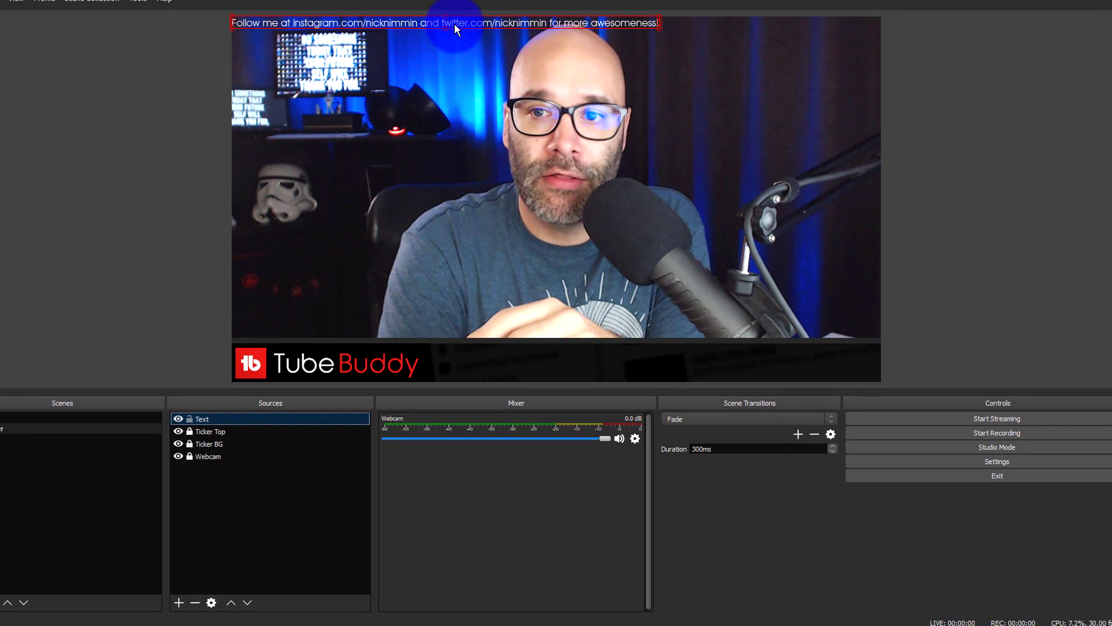
# Move the text down to just above the ticker bar and enlarge it so it extends past the frame's right edge.
pyautogui.moveTo(475, 23); pyautogui.dragTo(479, 224)
pyautogui.moveTo(464, 278); pyautogui.dragTo(460, 308)
pyautogui.click(657, 300)
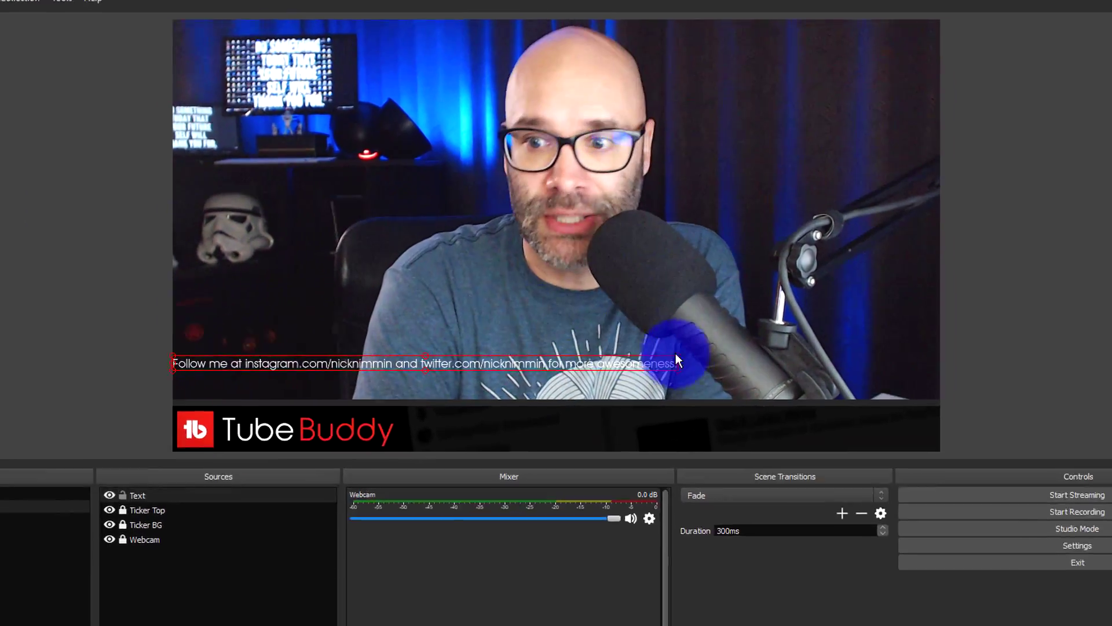
pyautogui.moveTo(675, 354); pyautogui.dragTo(679, 355)
pyautogui.moveTo(720, 472); pyautogui.dragTo(755, 455)
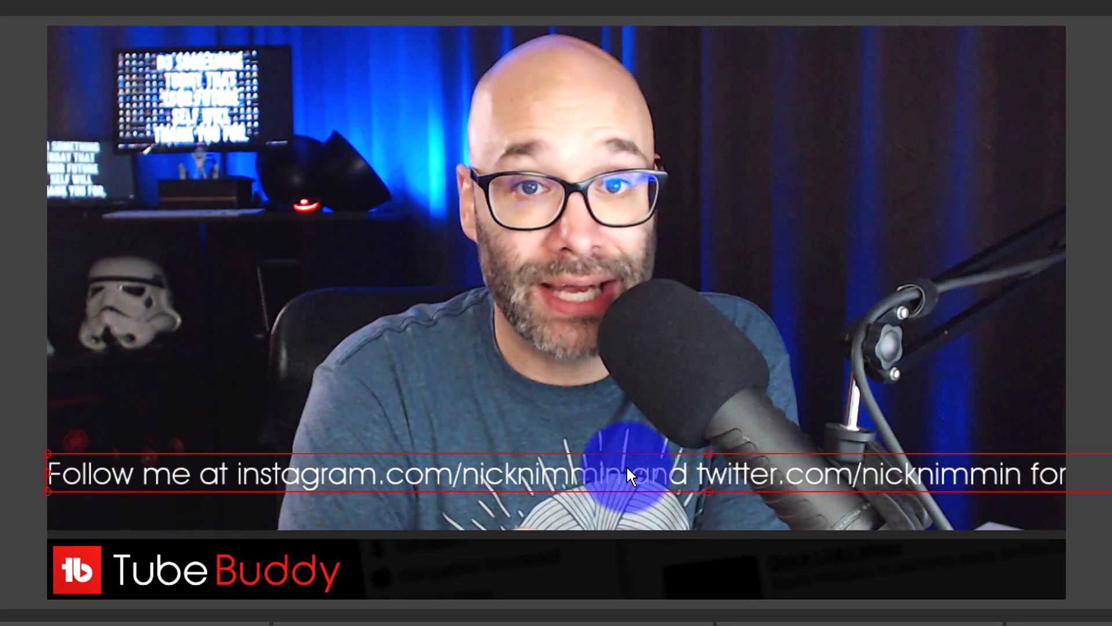
# Position the enlarged text over the ticker bar and order the Text source directly beneath Ticker Top.
pyautogui.moveTo(461, 471); pyautogui.dragTo(432, 568)
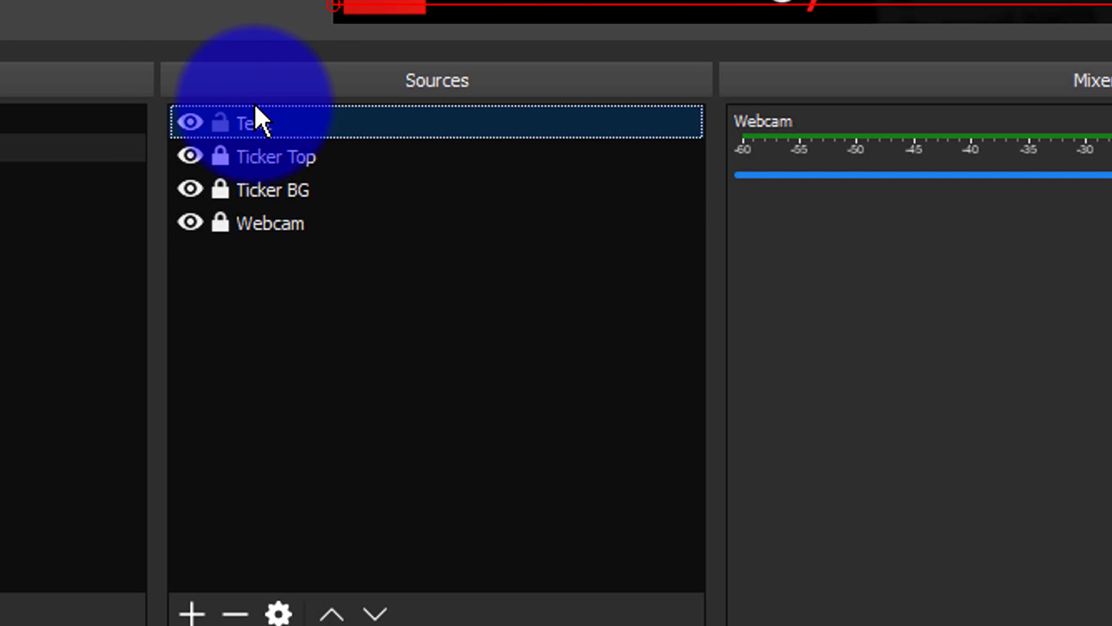
pyautogui.click(375, 614)
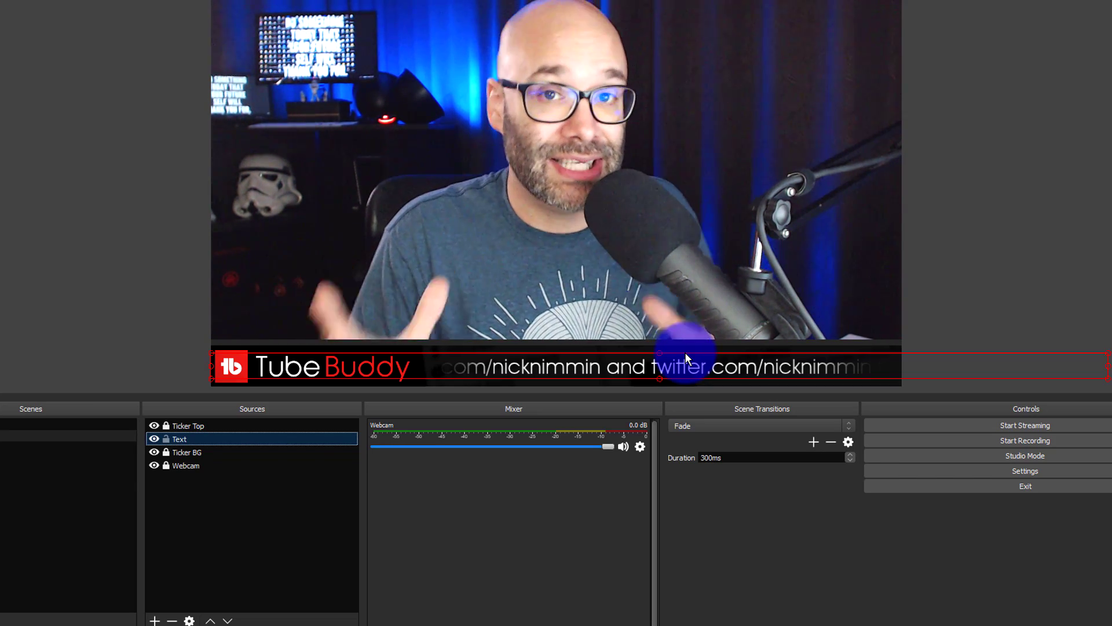
# Add a Scroll filter to the Text source with a Horizontal Speed of 31.00.
pyautogui.rightClick(186, 437)
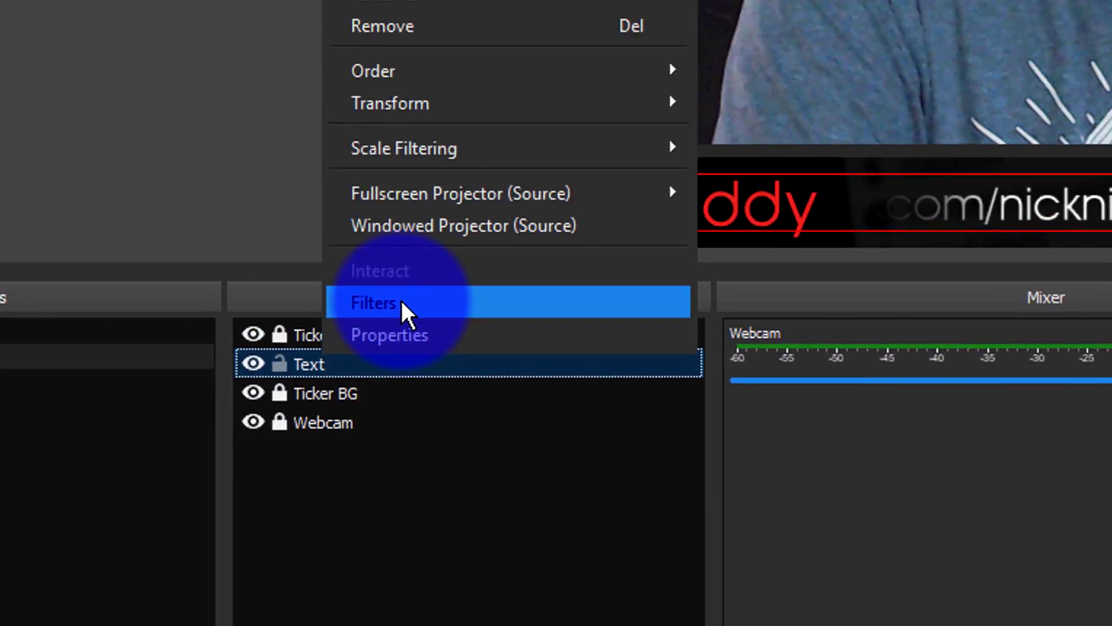
pyautogui.click(417, 284)
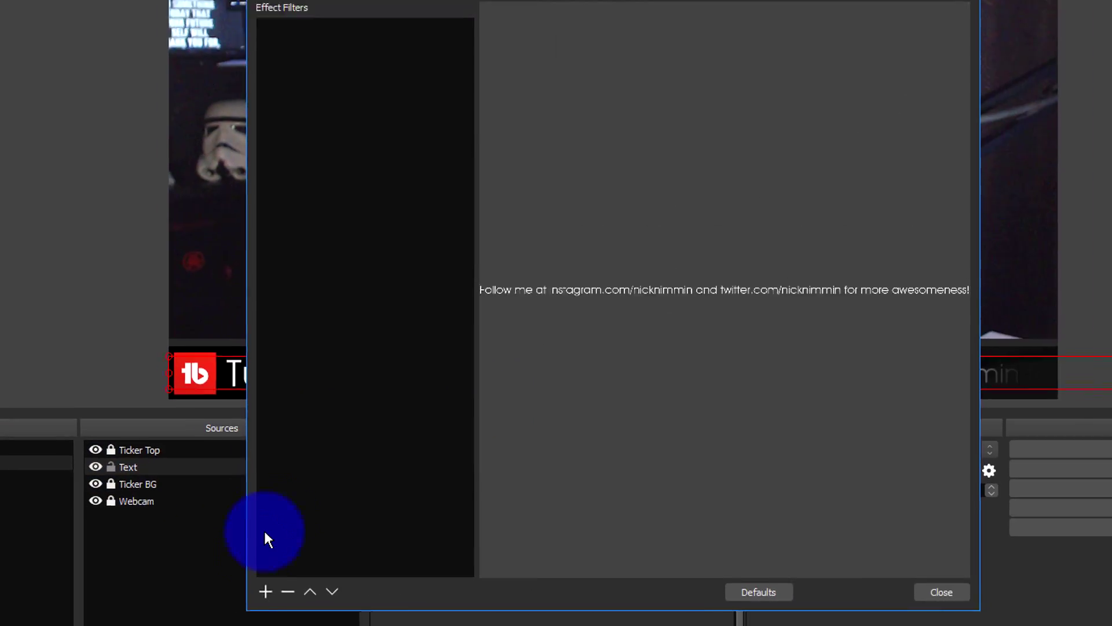
pyautogui.click(235, 594)
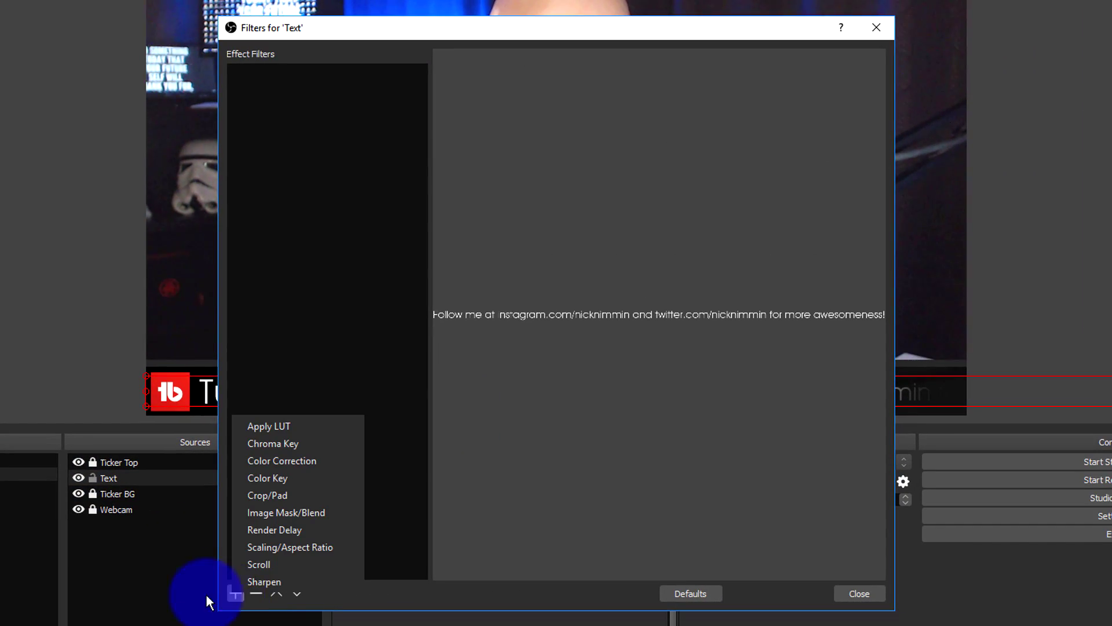
pyautogui.click(290, 562)
pyautogui.press('Return')
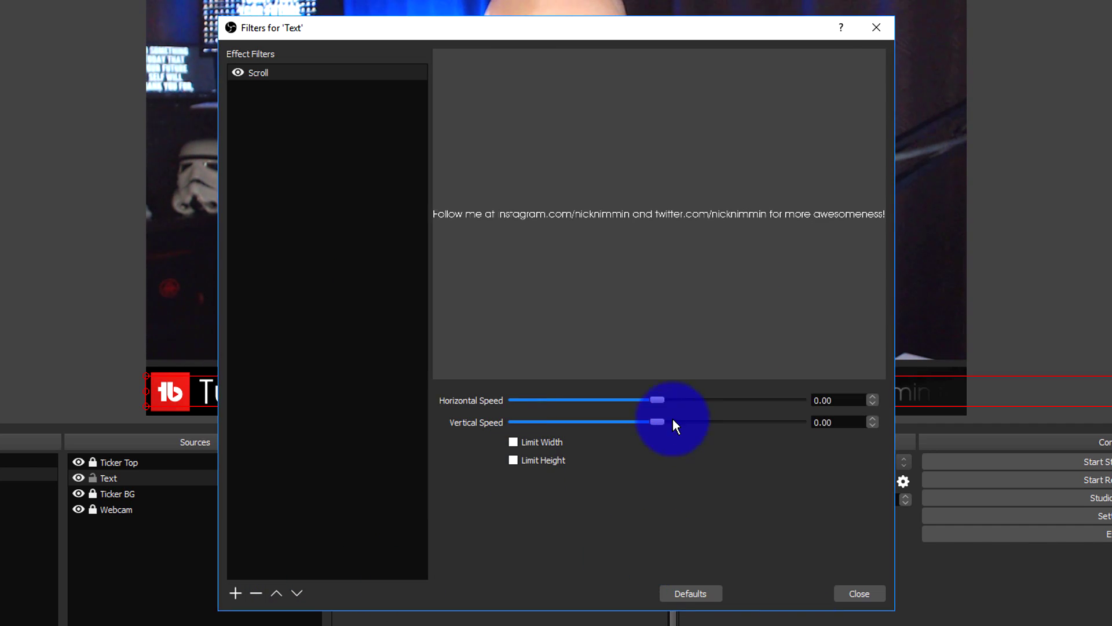
pyautogui.moveTo(346, 113); pyautogui.dragTo(89, 26)
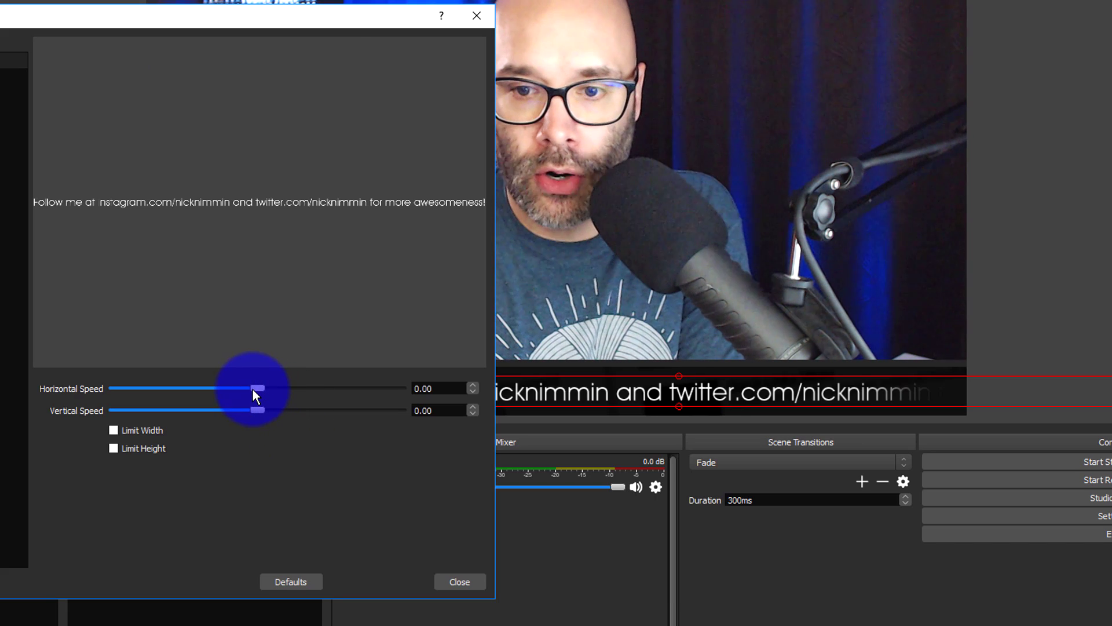
pyautogui.moveTo(253, 389)
pyautogui.mouseDown()
pyautogui.moveTo(431, 398)
pyautogui.moveTo(333, 386)
pyautogui.moveTo(262, 395)
pyautogui.mouseUp()
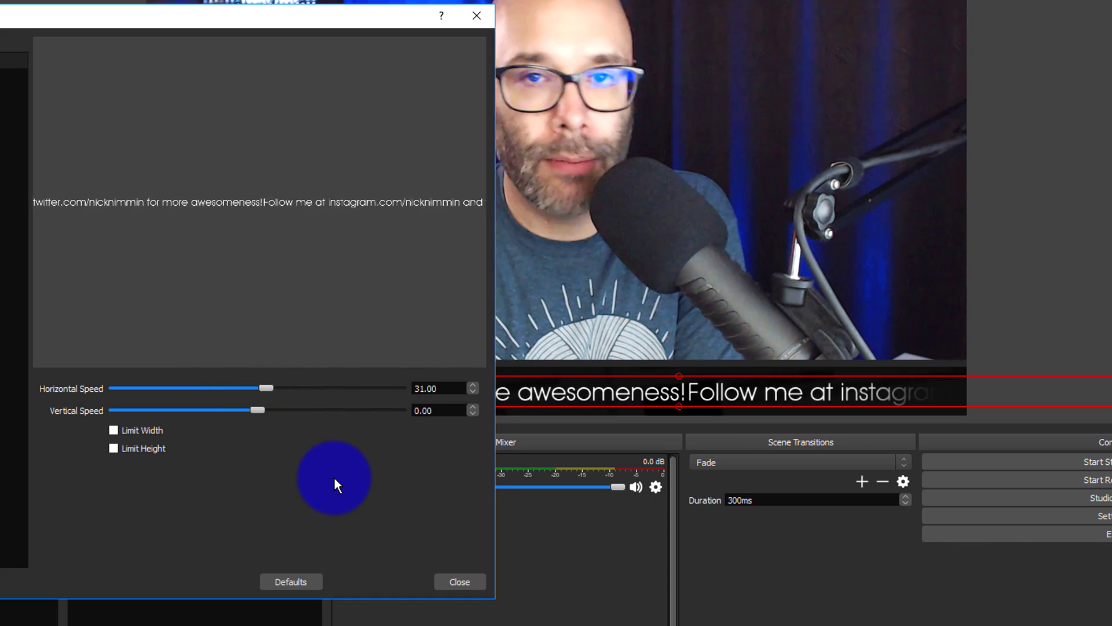
pyautogui.click(469, 581)
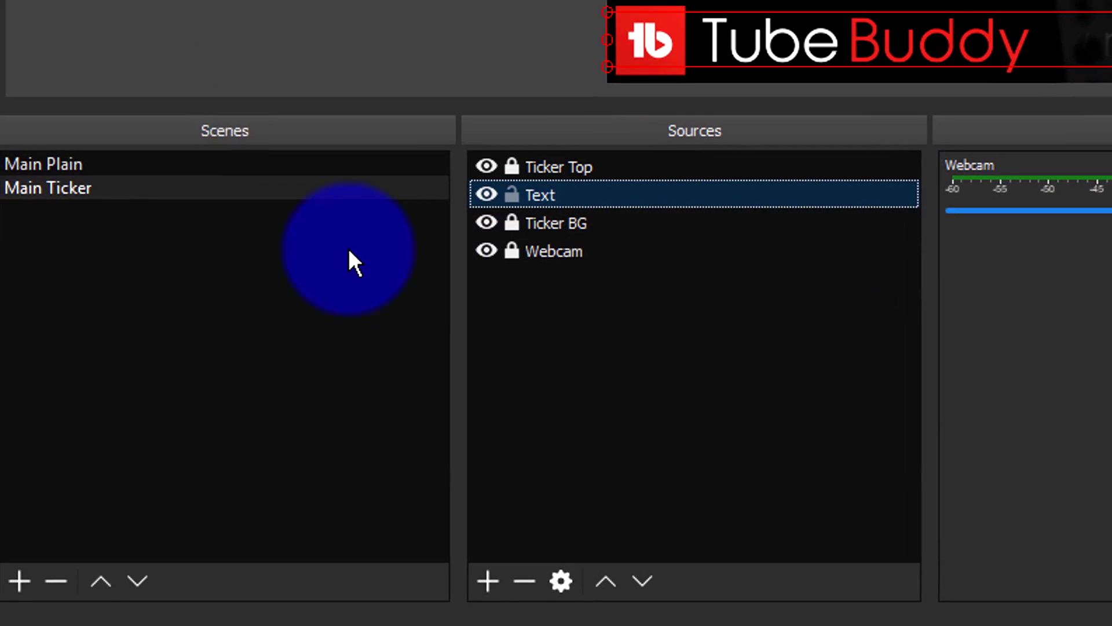
# Switch between the Main Plain and Main Ticker scenes, and duplicate Main Plain under the name Cam with Chat.
pyautogui.click(107, 161)
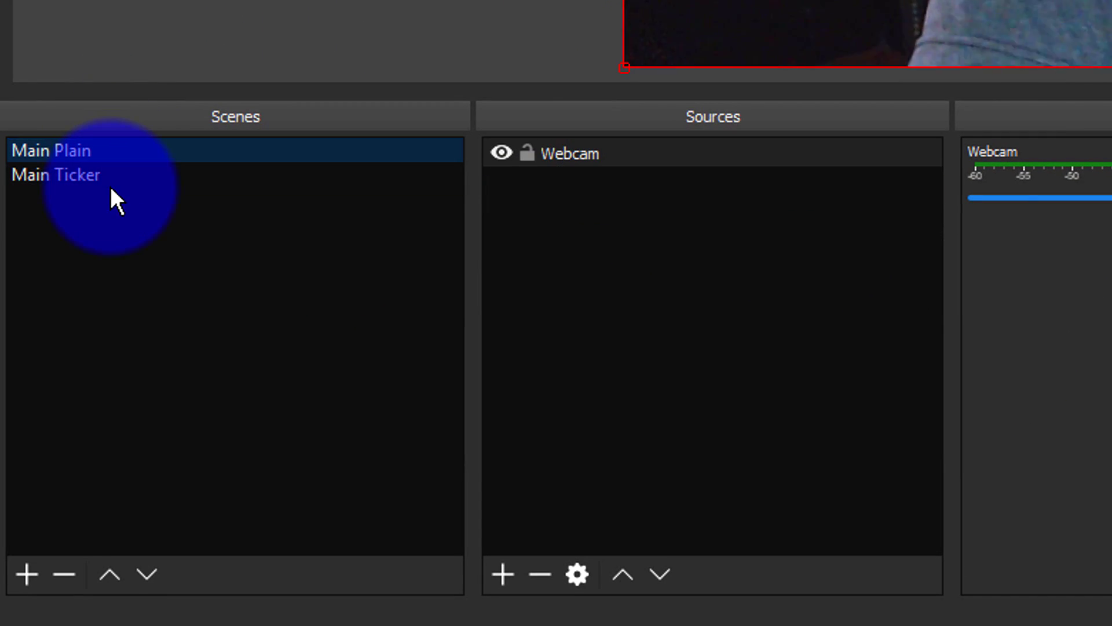
pyautogui.click(102, 176)
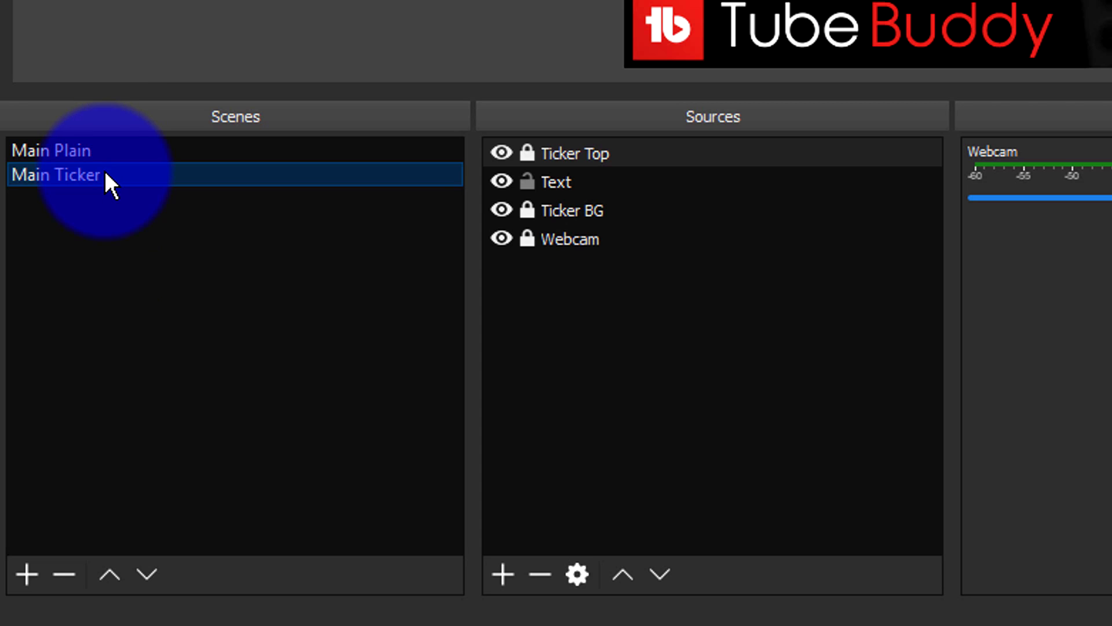
pyautogui.rightClick(96, 147)
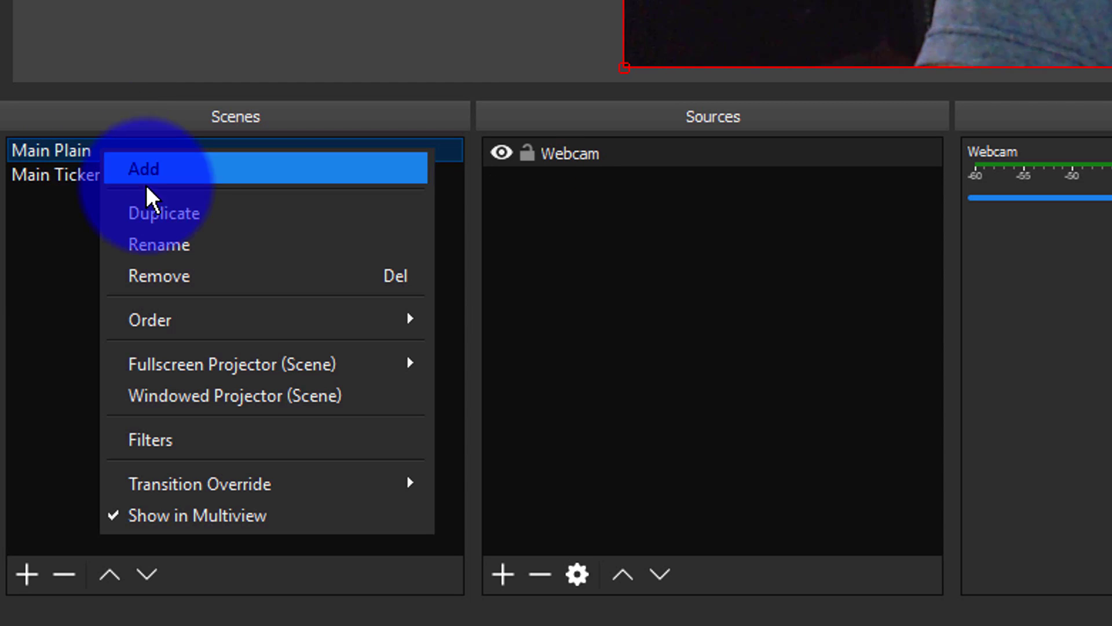
pyautogui.click(166, 214)
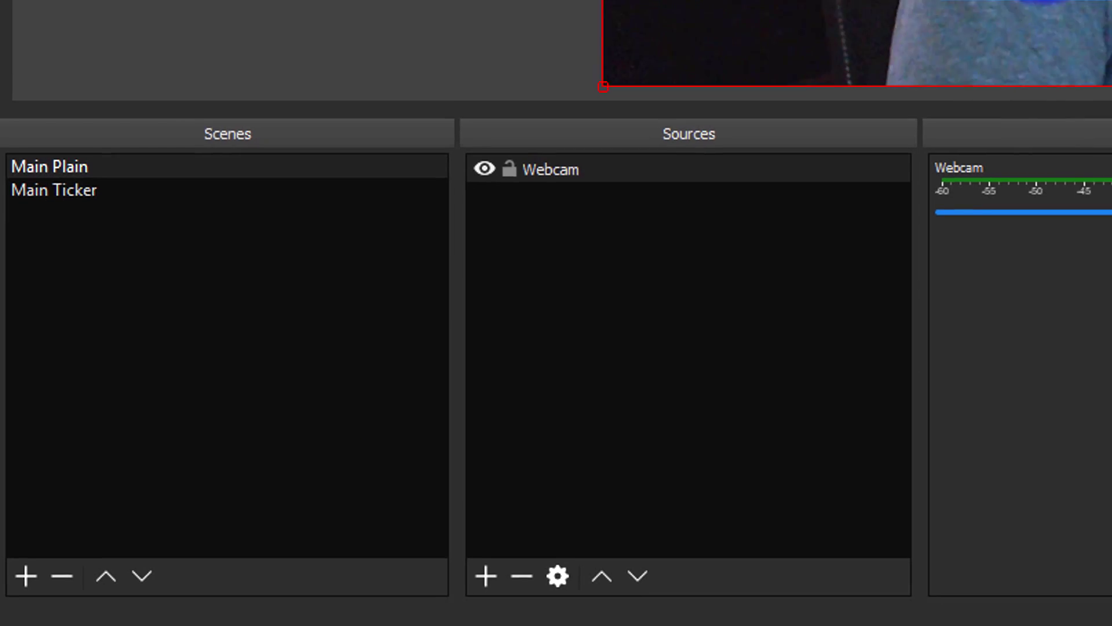
pyautogui.write('Chat w')
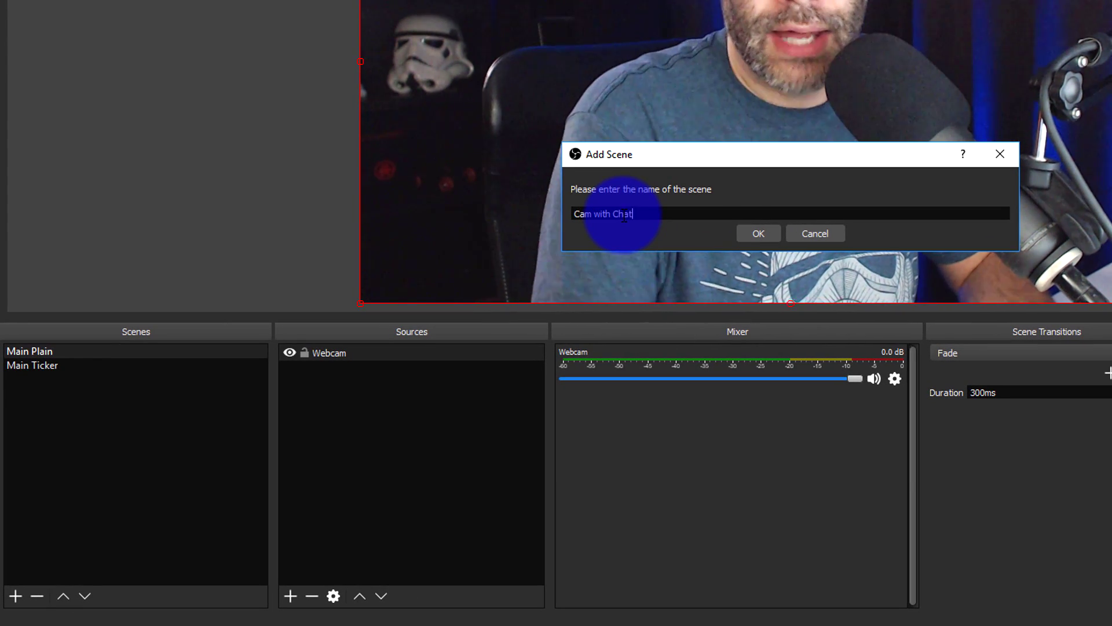
pyautogui.click(759, 235)
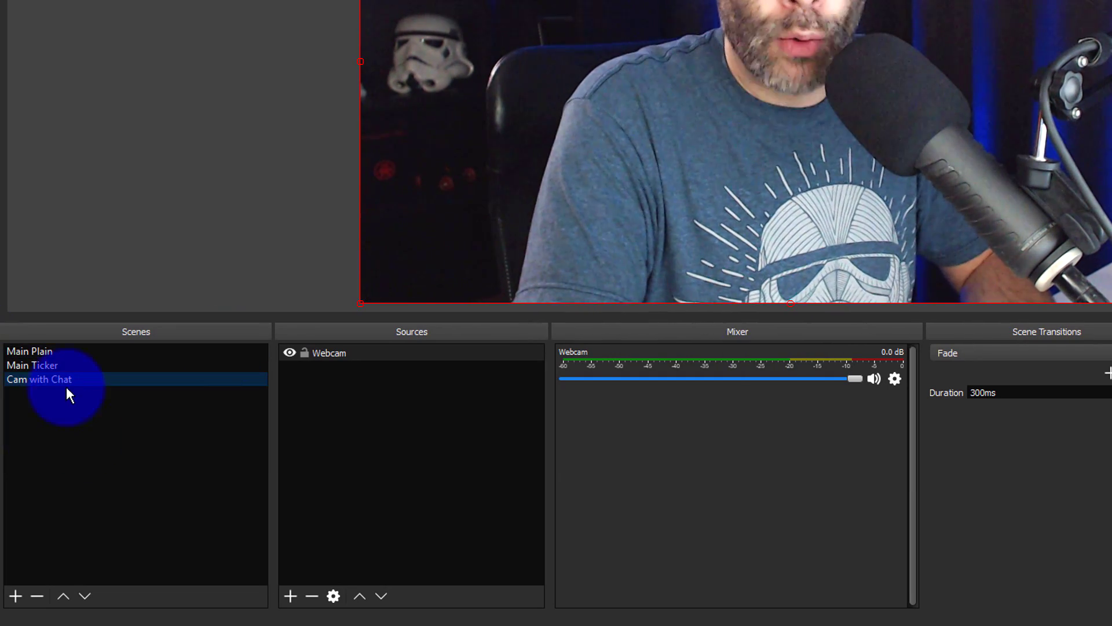
# Add an Image source named BG to the Cam with Chat scene, using the "frame and chat" image file.
pyautogui.click(329, 354)
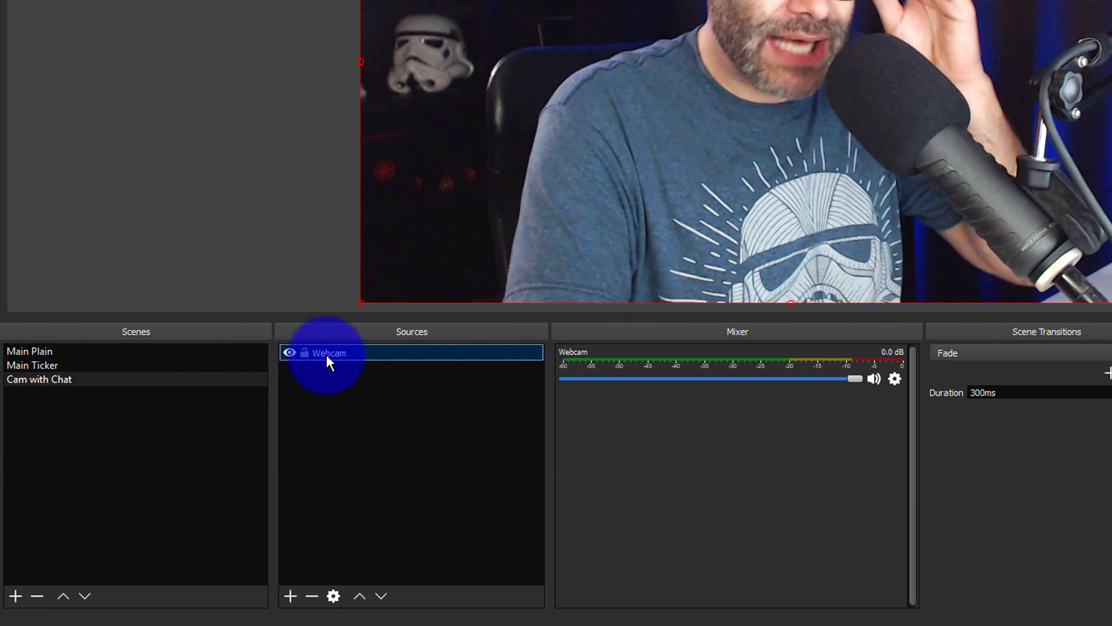
pyautogui.click(296, 603)
pyautogui.click(312, 440)
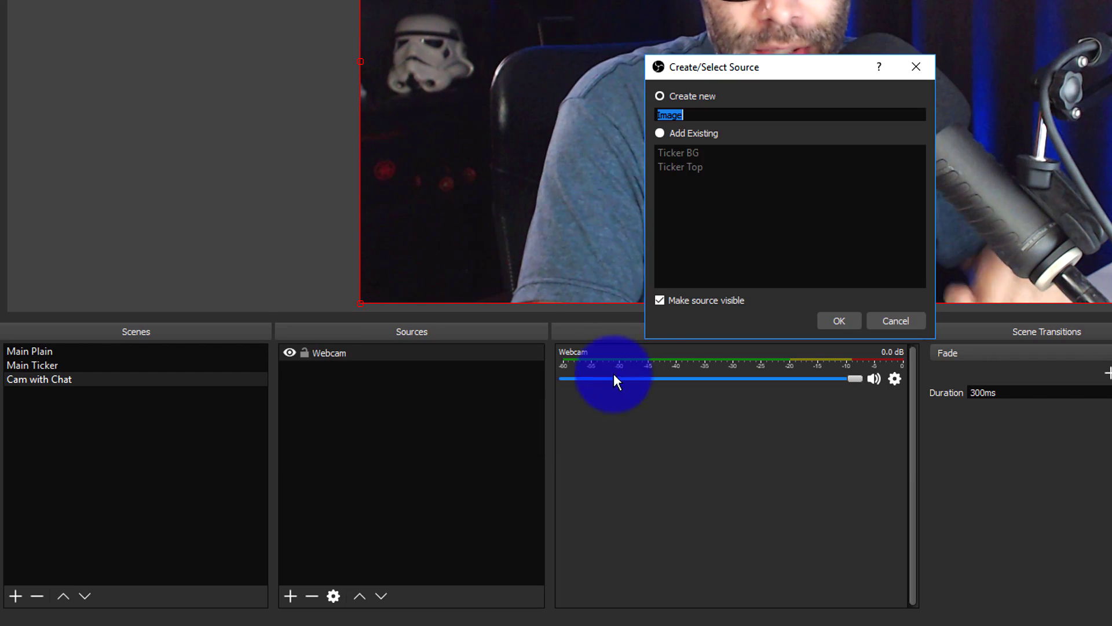
pyautogui.write('BG')
pyautogui.click(839, 321)
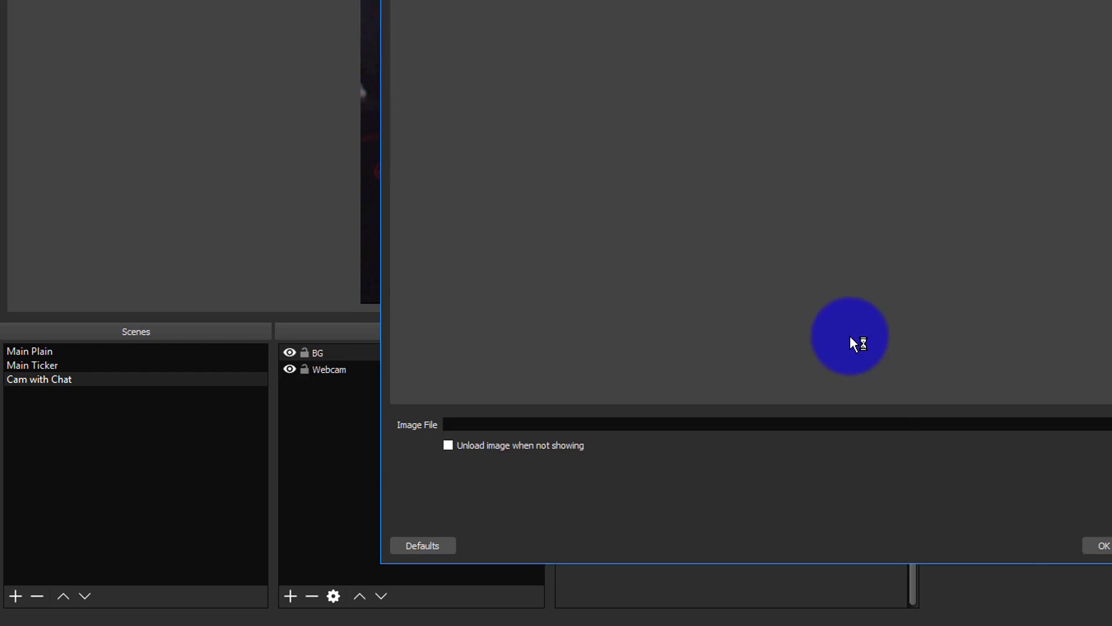
pyautogui.click(1017, 487)
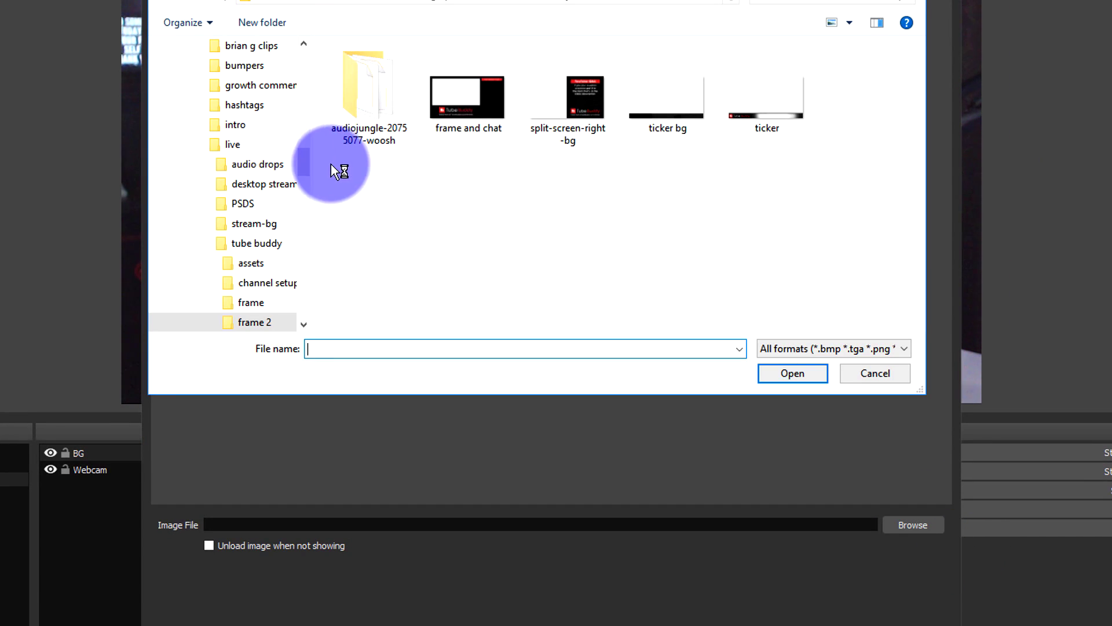
pyautogui.click(795, 378)
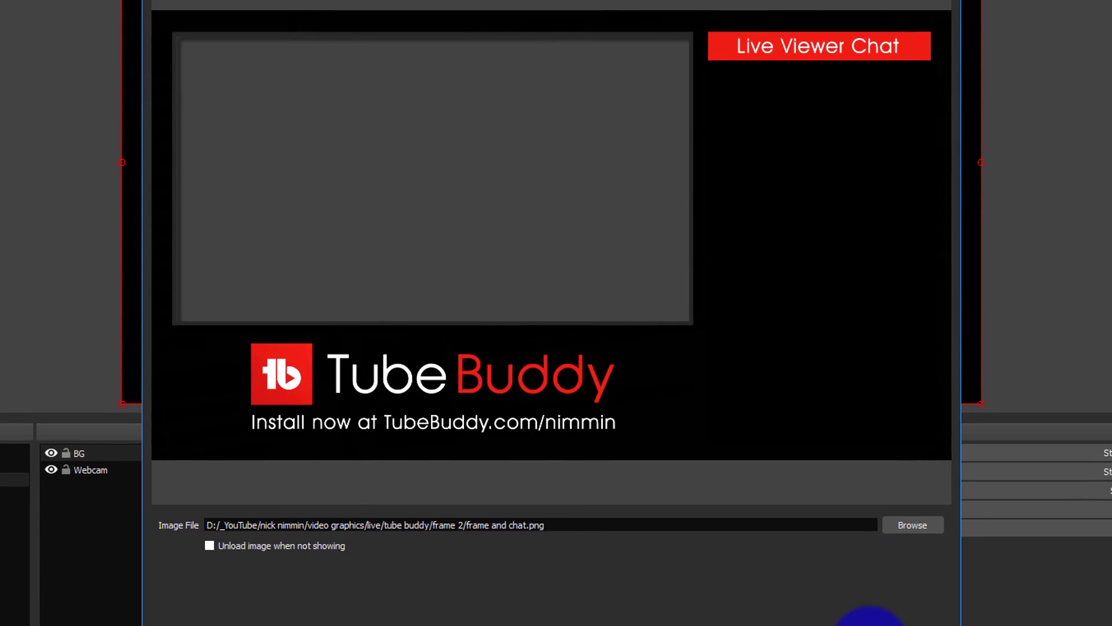
pyautogui.click(870, 620)
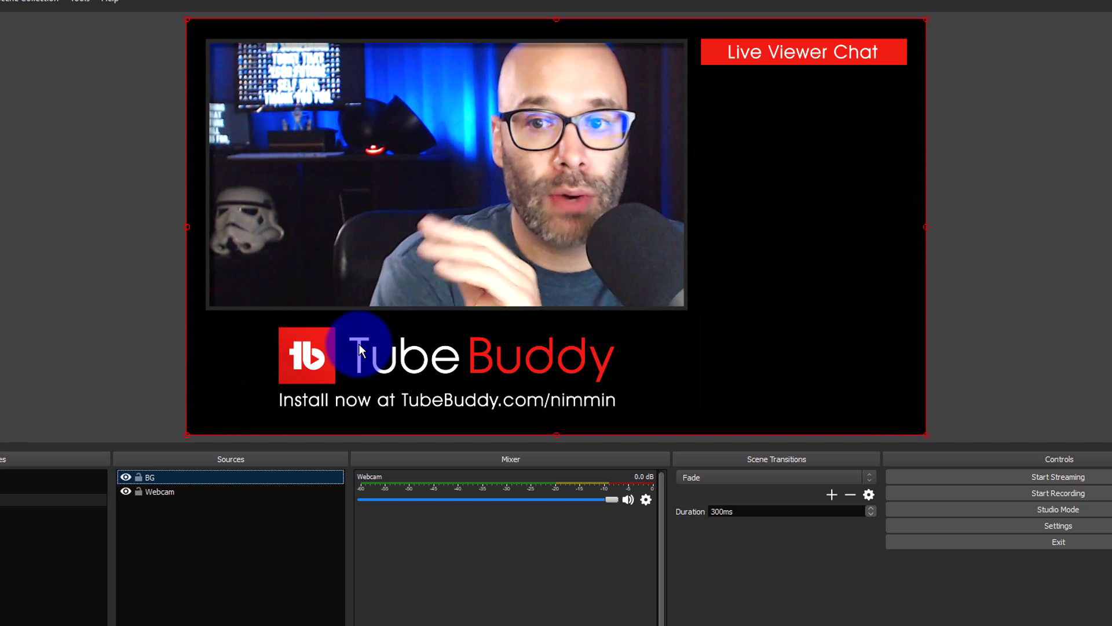
# Lock the BG source, and scale and position the Webcam source to fit the video frame cut-out in the background.
pyautogui.click(138, 477)
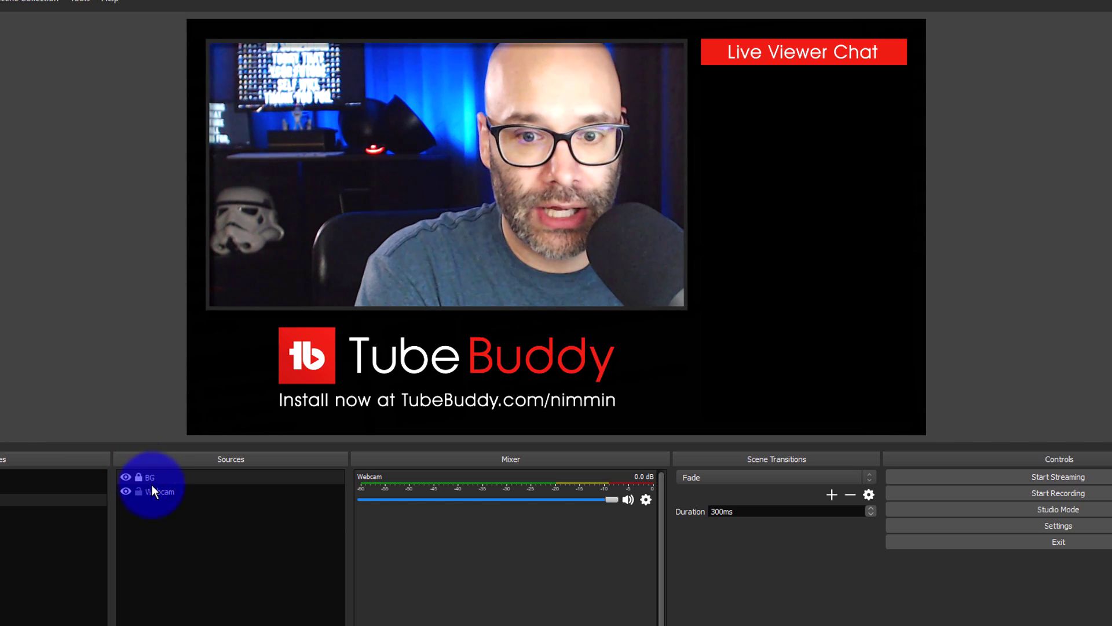
pyautogui.click(151, 491)
pyautogui.moveTo(923, 440); pyautogui.dragTo(705, 310)
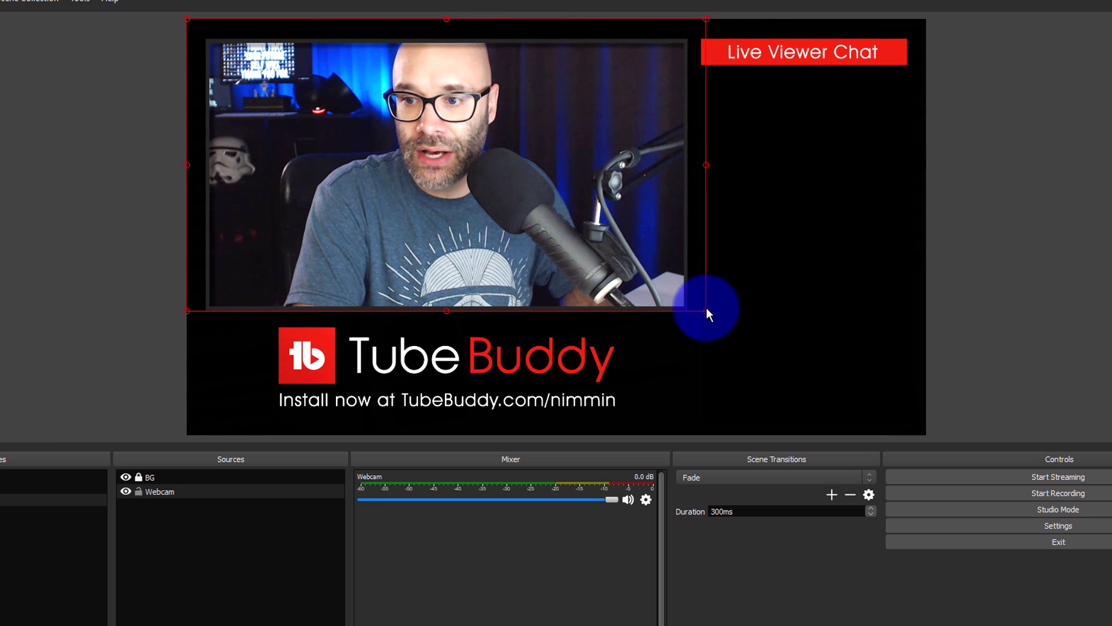
pyautogui.moveTo(186, 18); pyautogui.dragTo(217, 41)
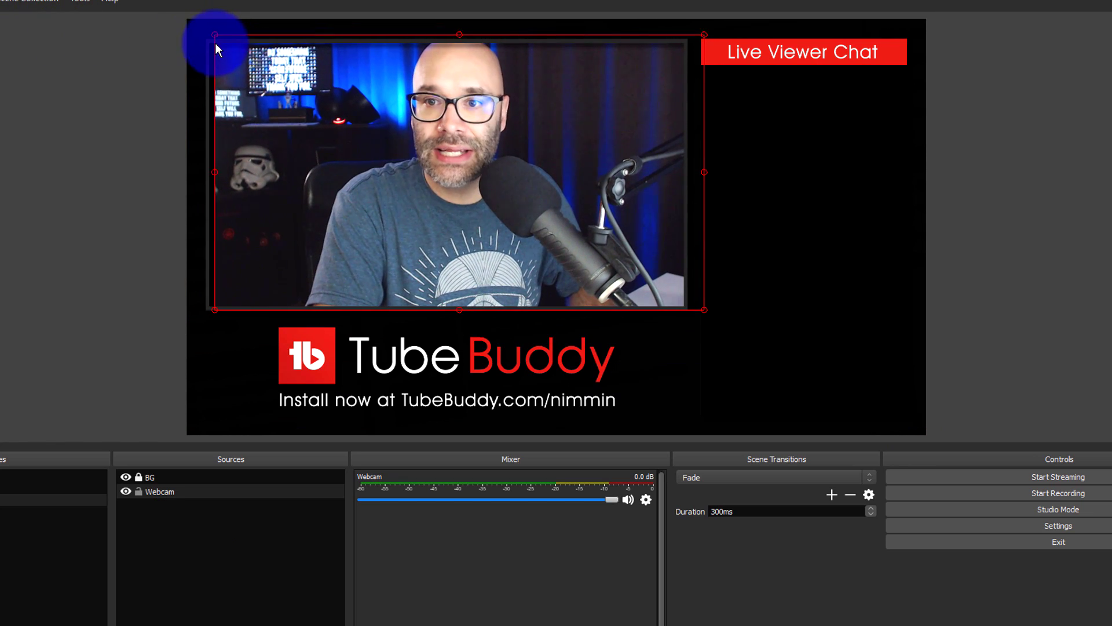
pyautogui.moveTo(524, 189); pyautogui.dragTo(505, 186)
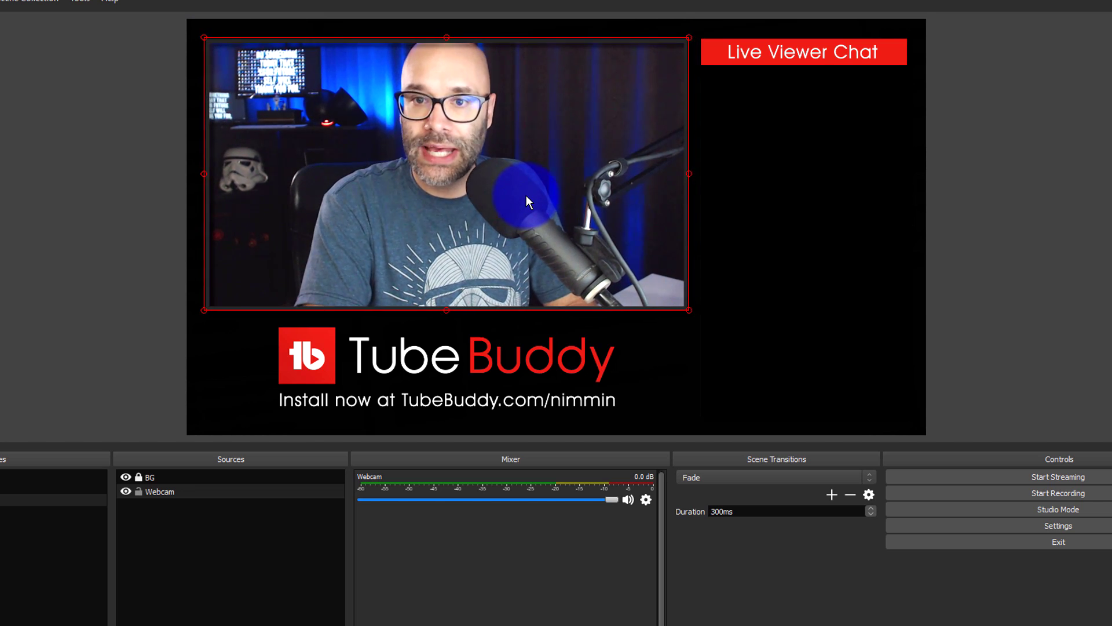
pyautogui.click(79, 199)
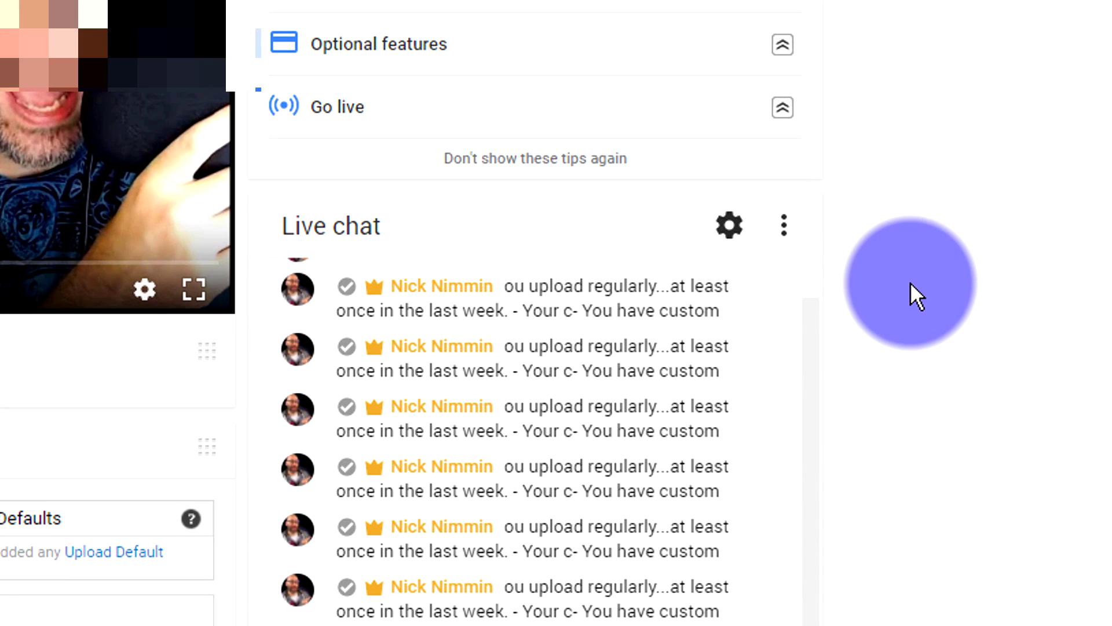
# In the YouTube live dashboard, pop out the live chat, copy the pop-out's URL and close that window.
pyautogui.click(784, 225)
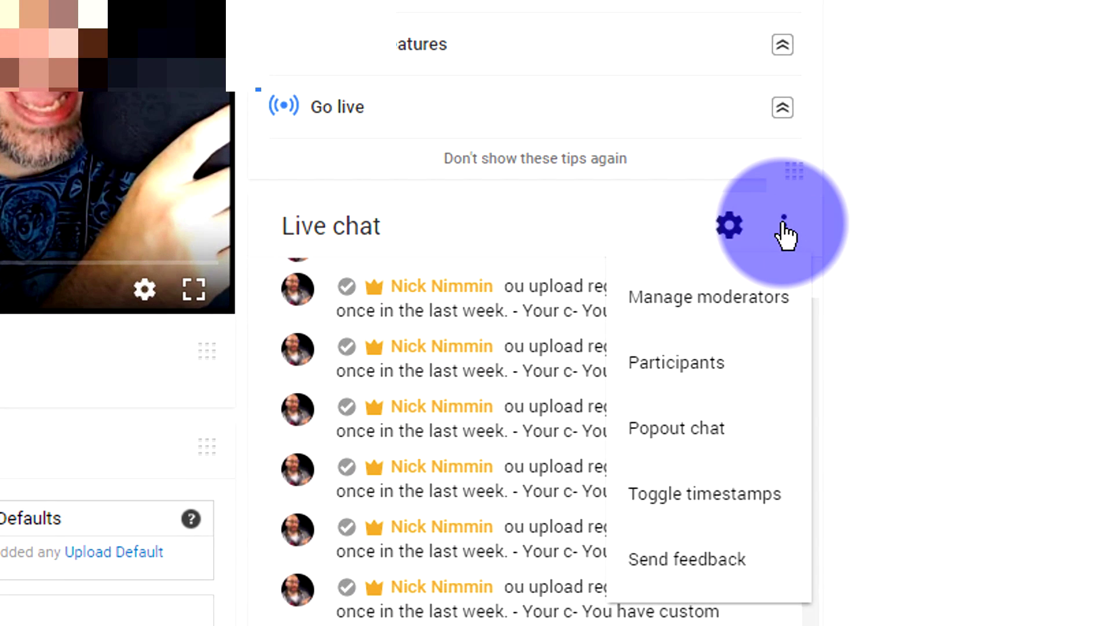
pyautogui.click(704, 428)
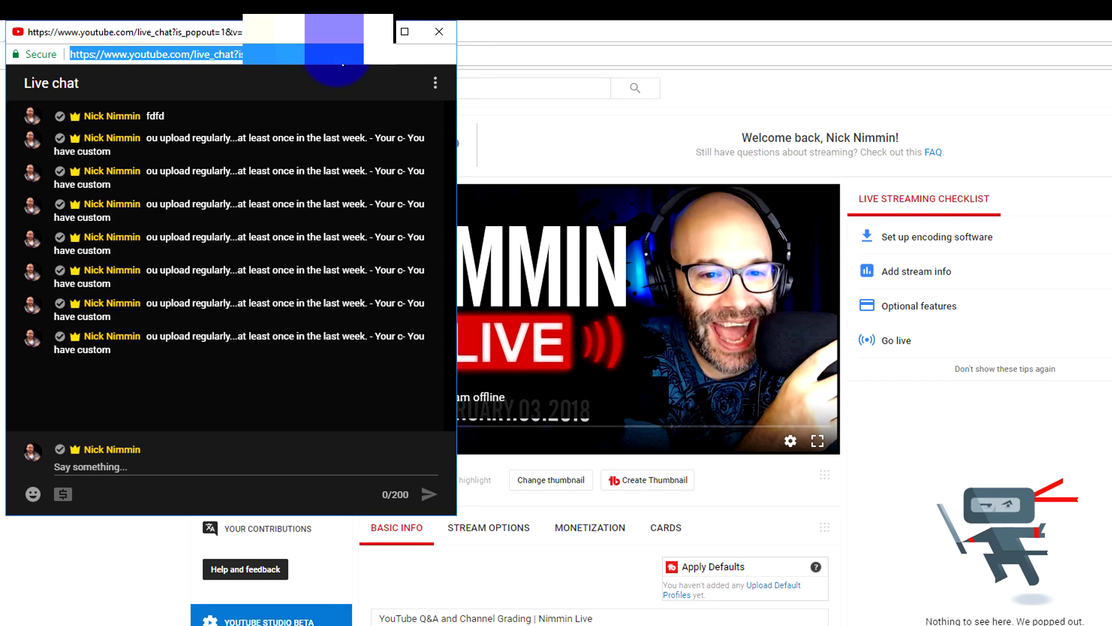
pyautogui.rightClick(346, 58)
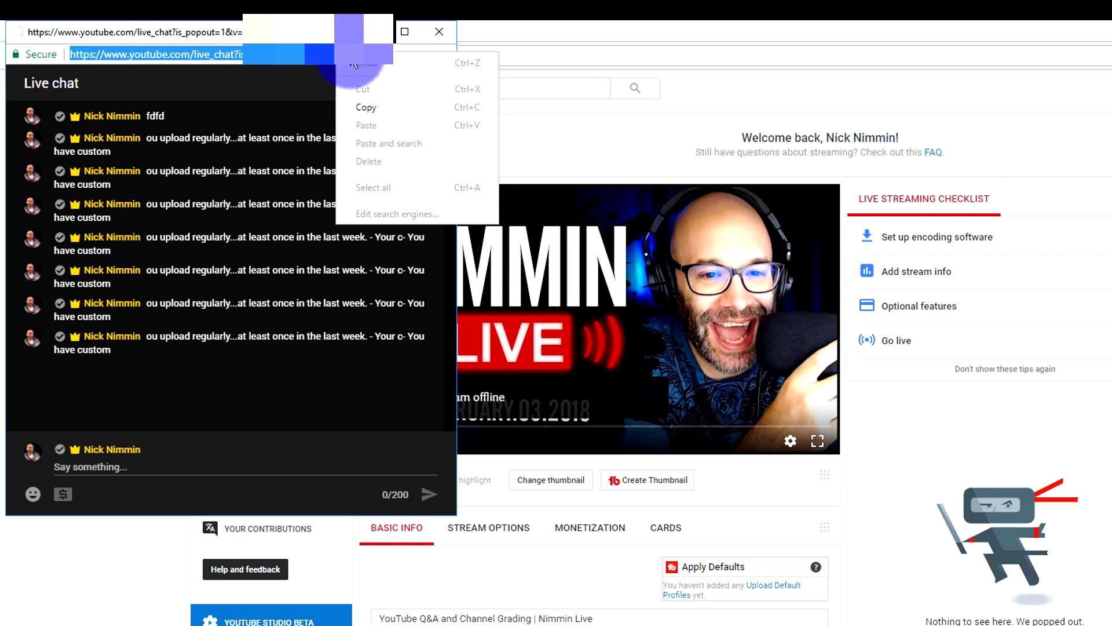
pyautogui.click(373, 109)
pyautogui.click(439, 33)
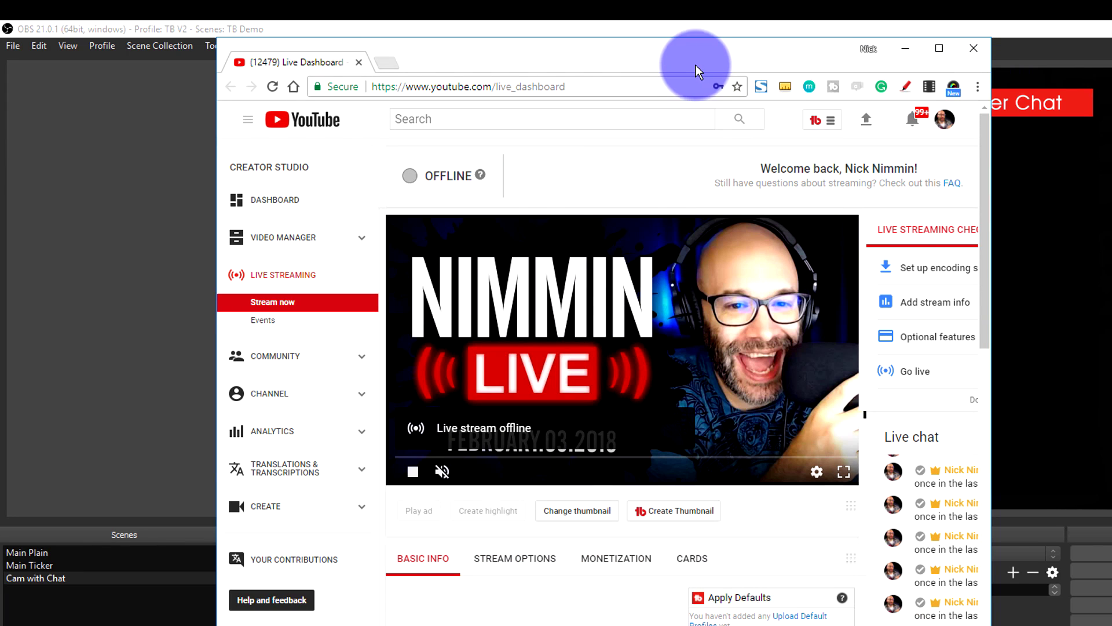
# Back in OBS, add a BrowserSource named Chat to the Cam with Chat scene.
pyautogui.click(45, 261)
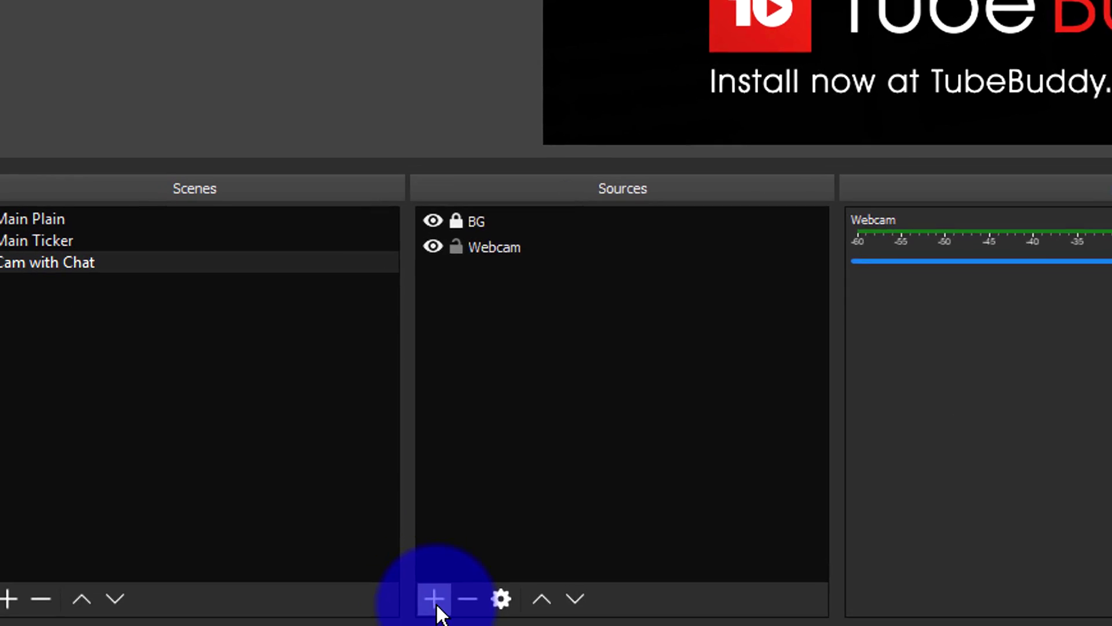
pyautogui.click(463, 584)
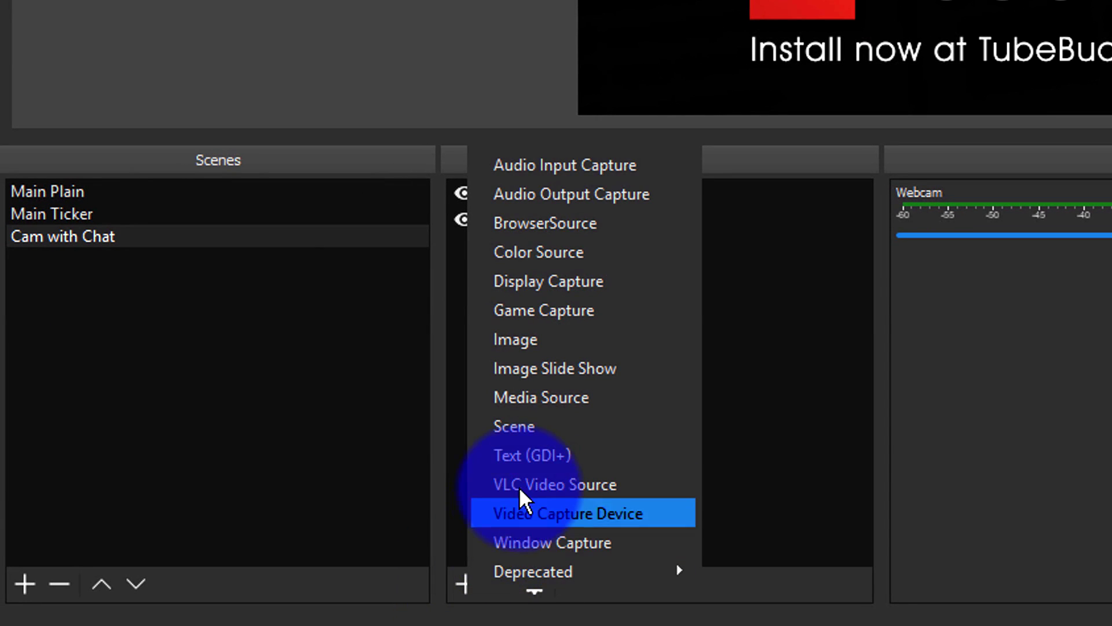
pyautogui.click(742, 354)
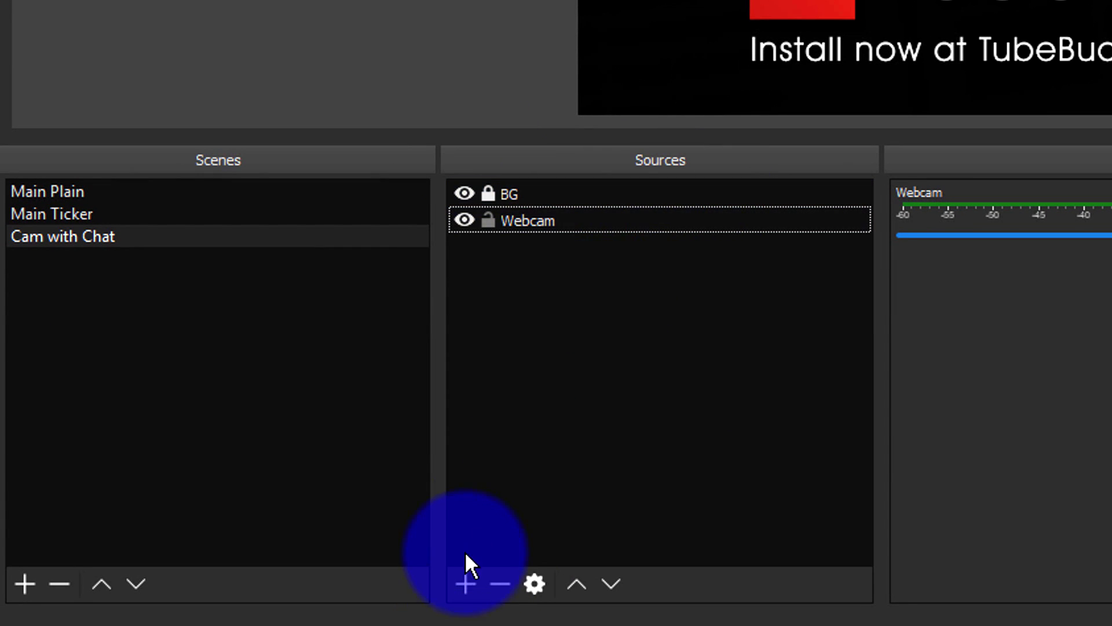
pyautogui.click(464, 584)
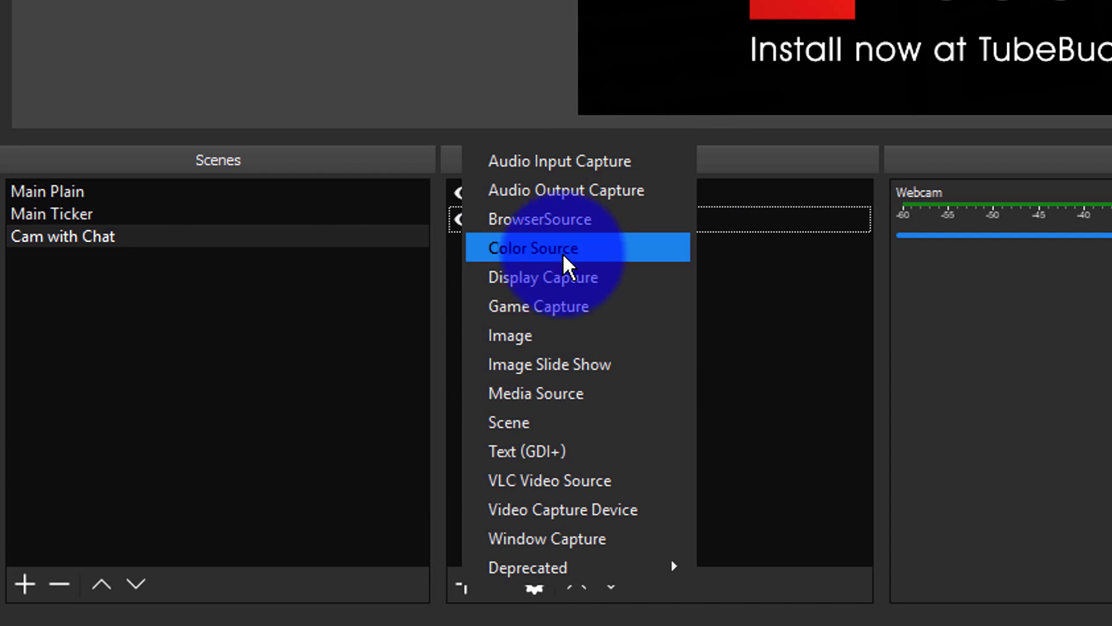
pyautogui.click(558, 220)
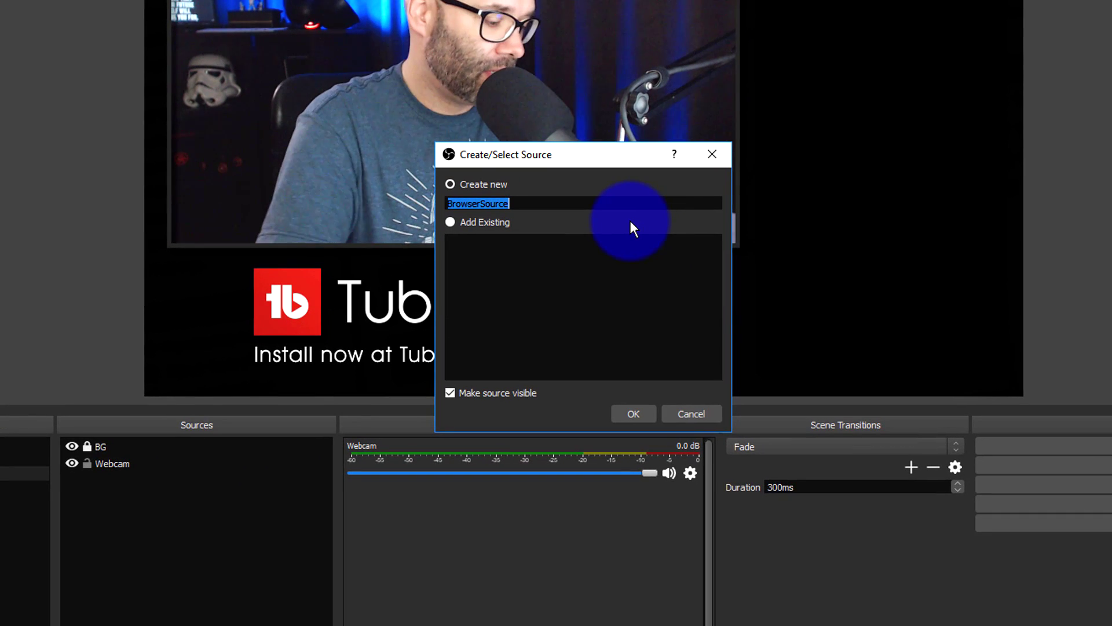
pyautogui.write('Chat')
pyautogui.click(649, 414)
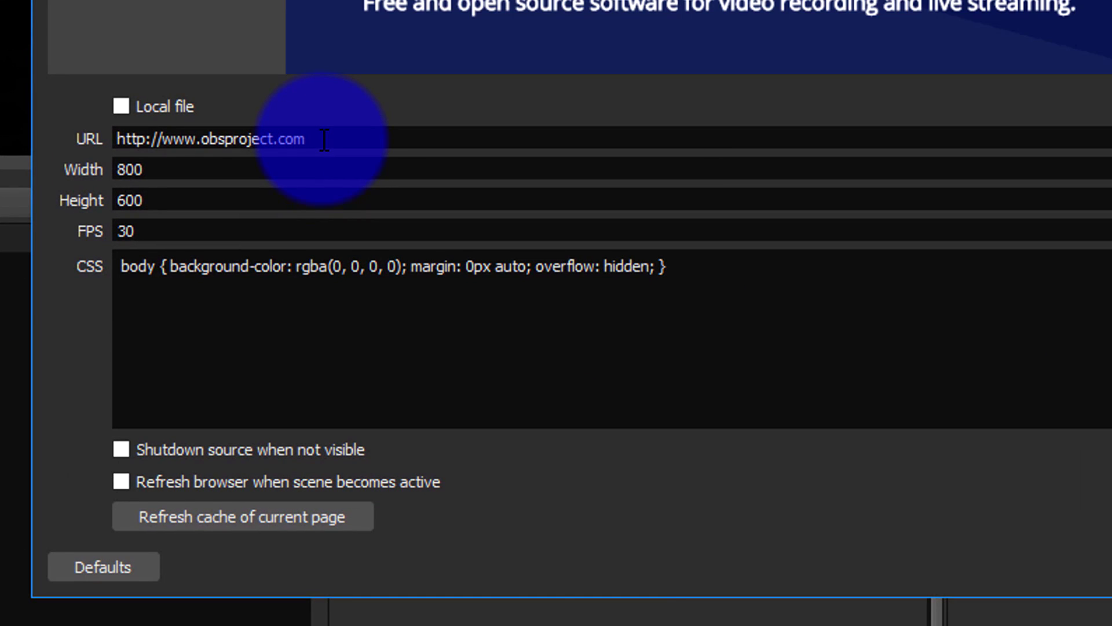
# Replace the Chat source's default URL with the copied YouTube live chat address.
pyautogui.moveTo(306, 139); pyautogui.dragTo(116, 125)
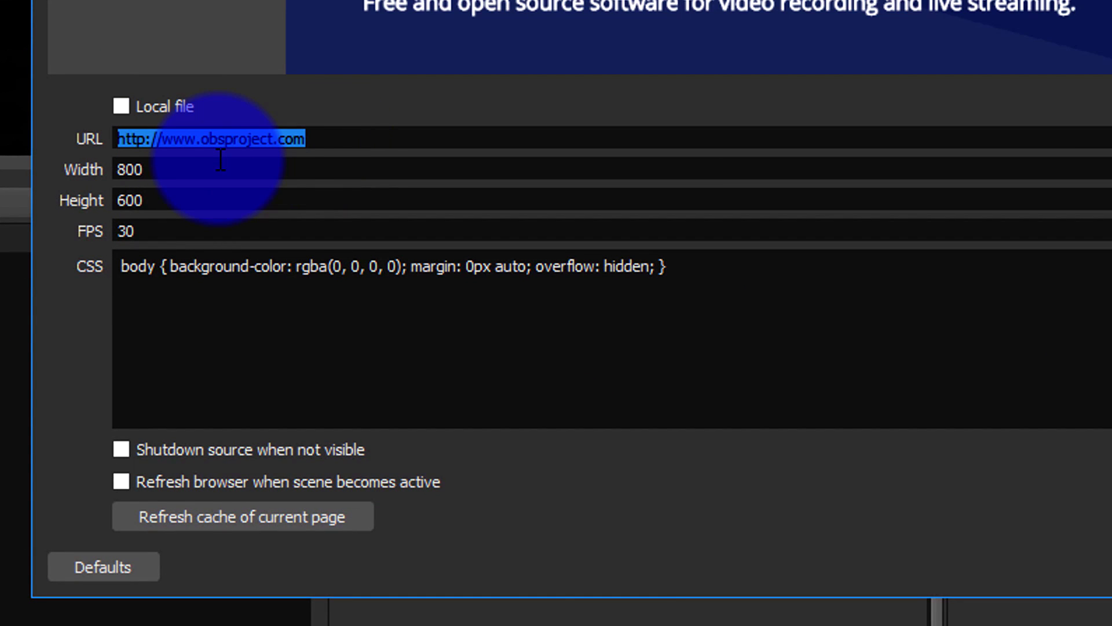
pyautogui.rightClick(321, 145)
pyautogui.hotkey('ctrl', 'v')
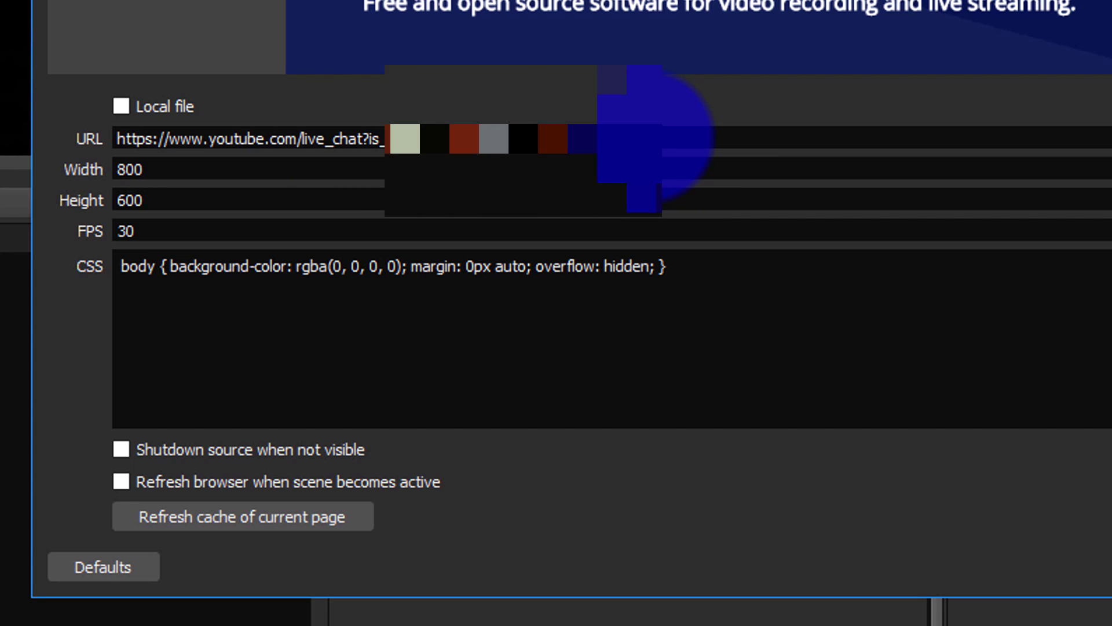
# Set the Chat source's width to 520 and height to 890, and place it directly beneath the Live Viewer Chat heading.
pyautogui.moveTo(183, 175); pyautogui.dragTo(2, 180)
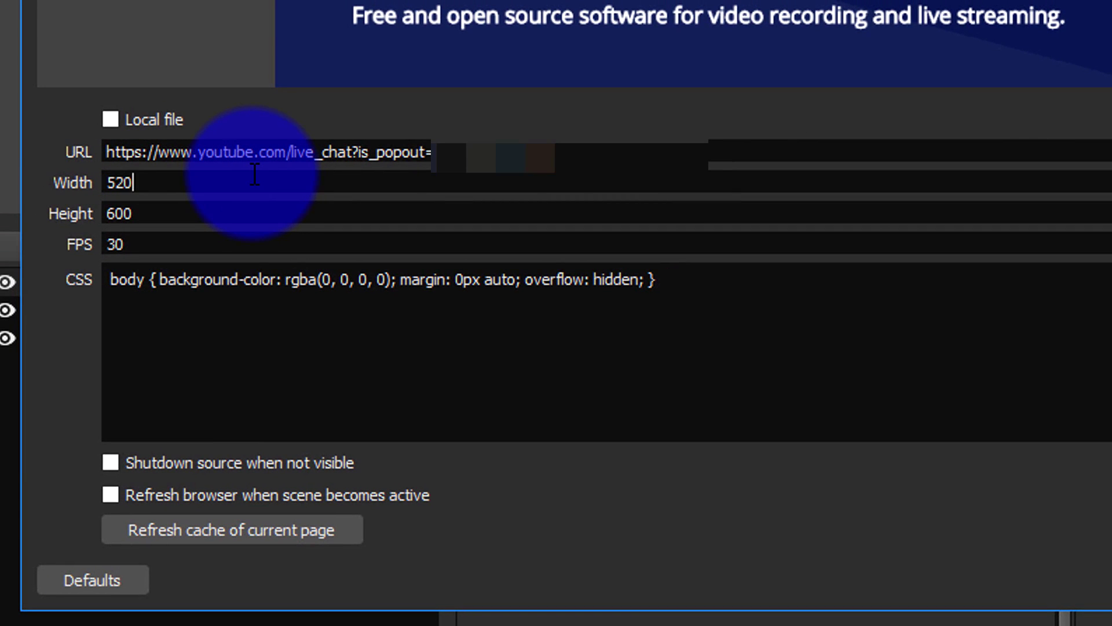
pyautogui.press('Tab')
pyautogui.write('900')
pyautogui.doubleClick(153, 214)
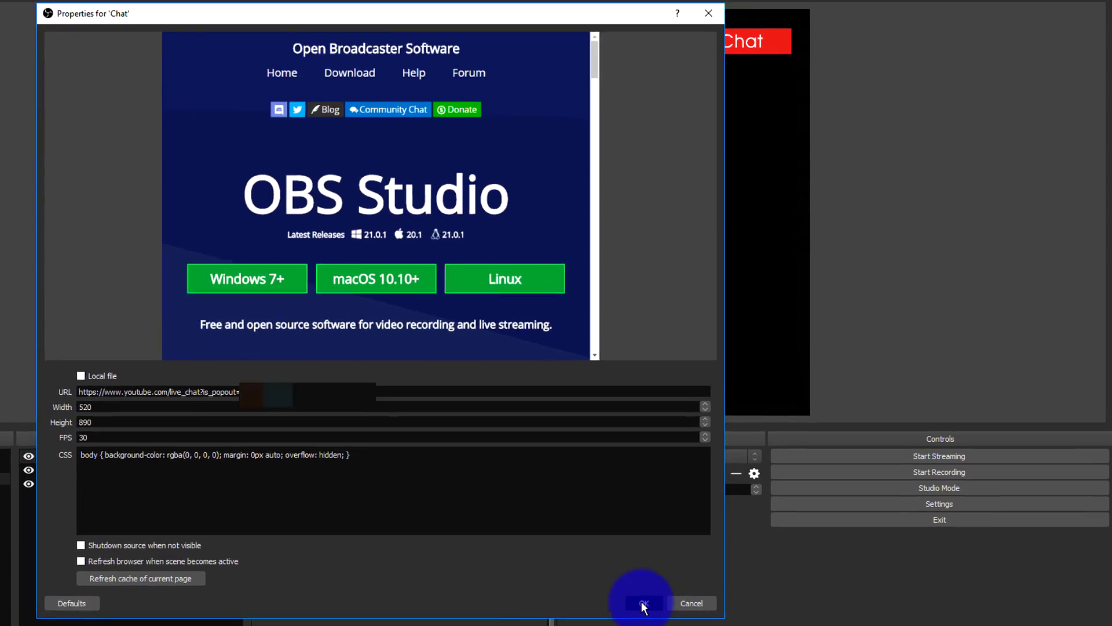
pyautogui.click(911, 593)
pyautogui.moveTo(188, 131); pyautogui.dragTo(665, 188)
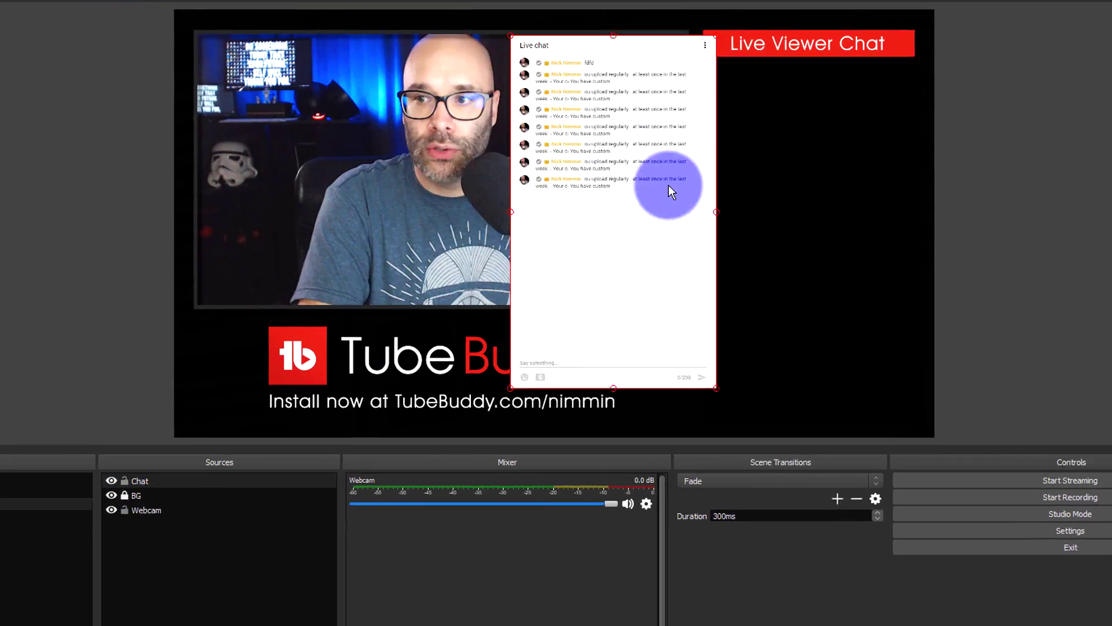
pyautogui.moveTo(859, 266); pyautogui.dragTo(913, 271)
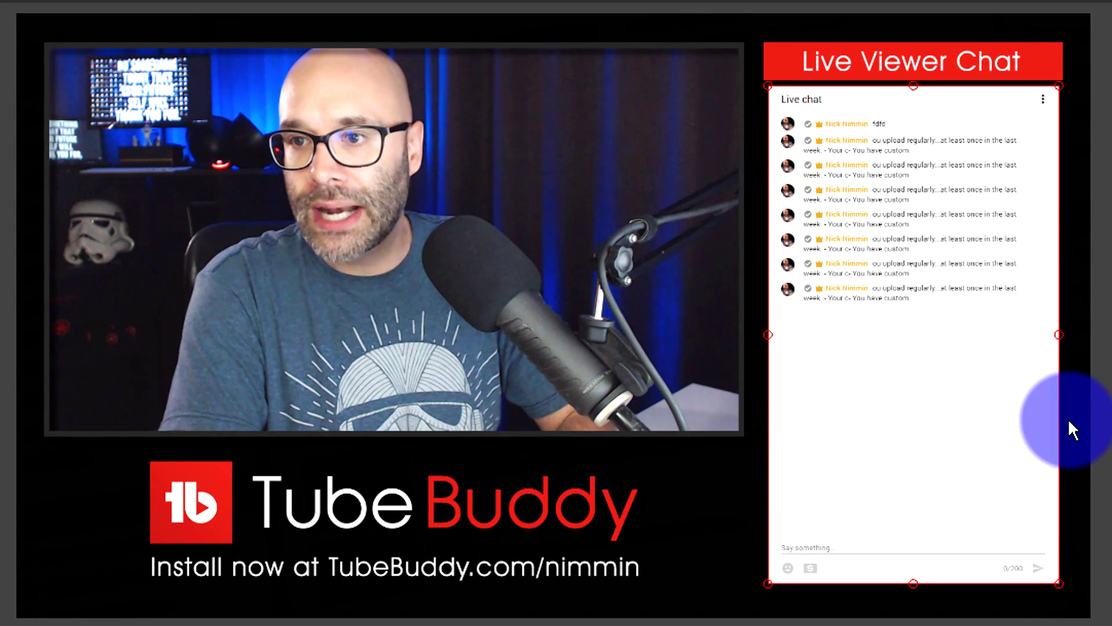
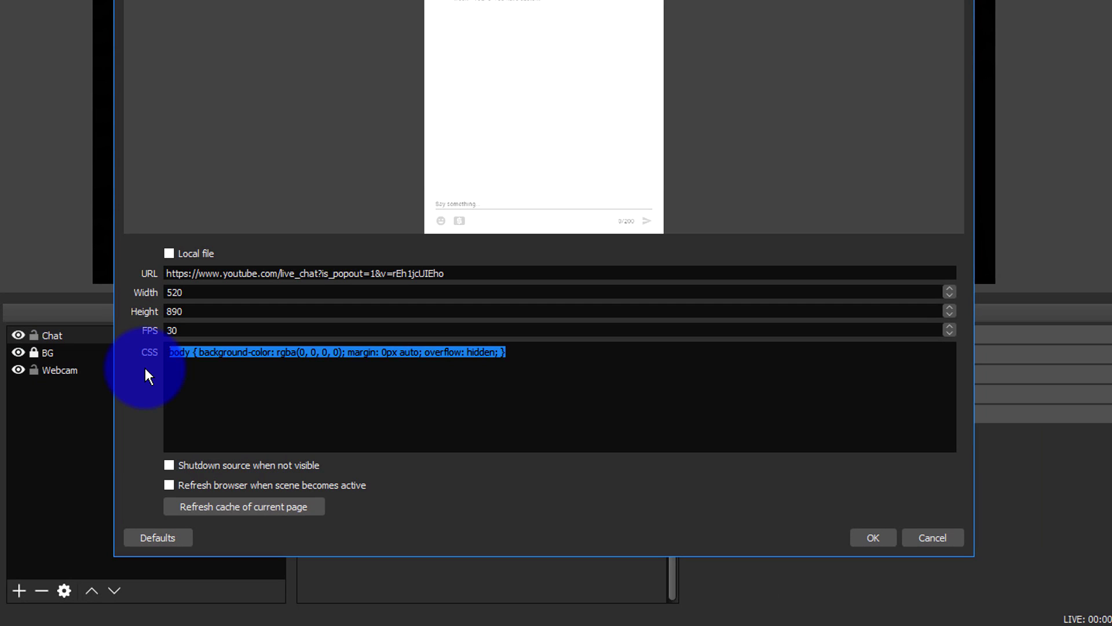
# Replace the Chat source's default CSS with the copied custom live chat stylesheet that uses white Oswald text.
pyautogui.rightClick(208, 366)
pyautogui.click(234, 462)
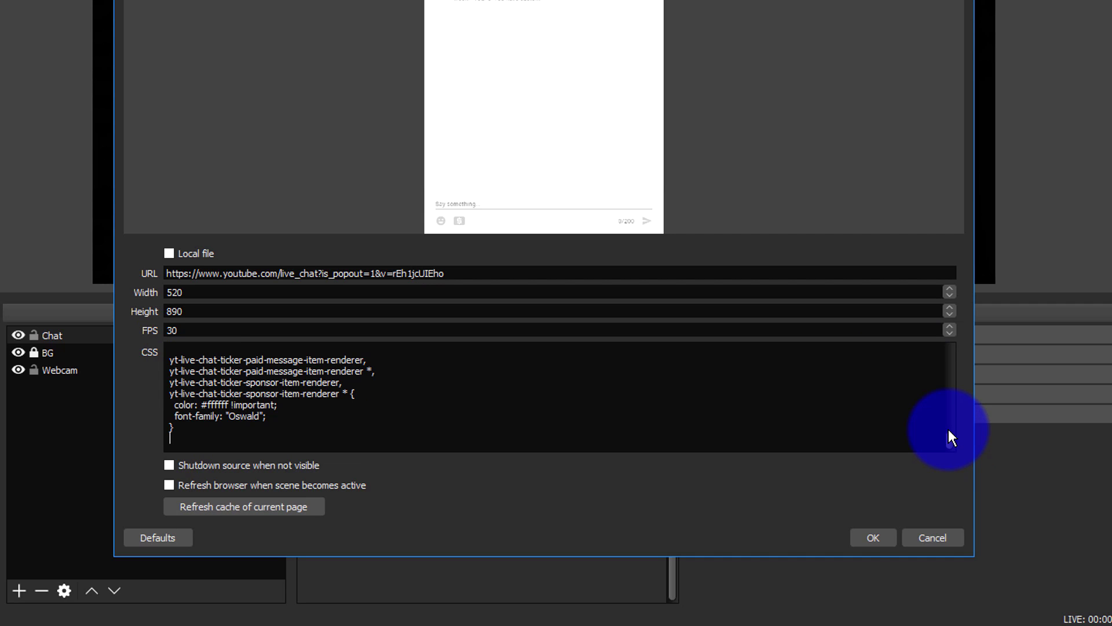
pyautogui.moveTo(950, 437)
pyautogui.mouseDown()
pyautogui.moveTo(954, 352)
pyautogui.moveTo(948, 443)
pyautogui.mouseUp()
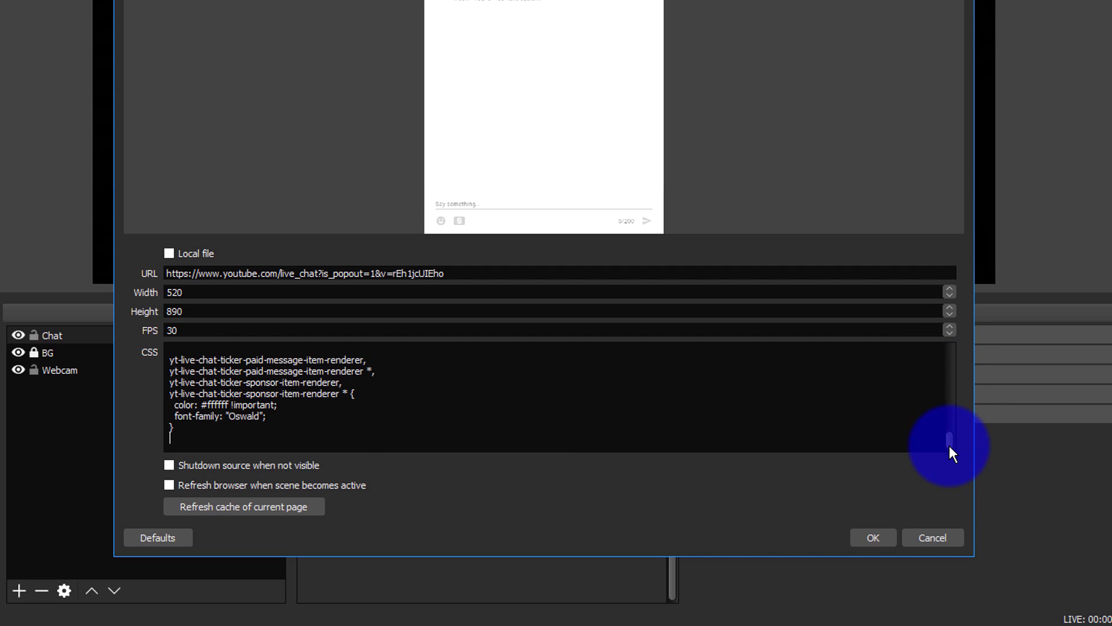
pyautogui.click(870, 539)
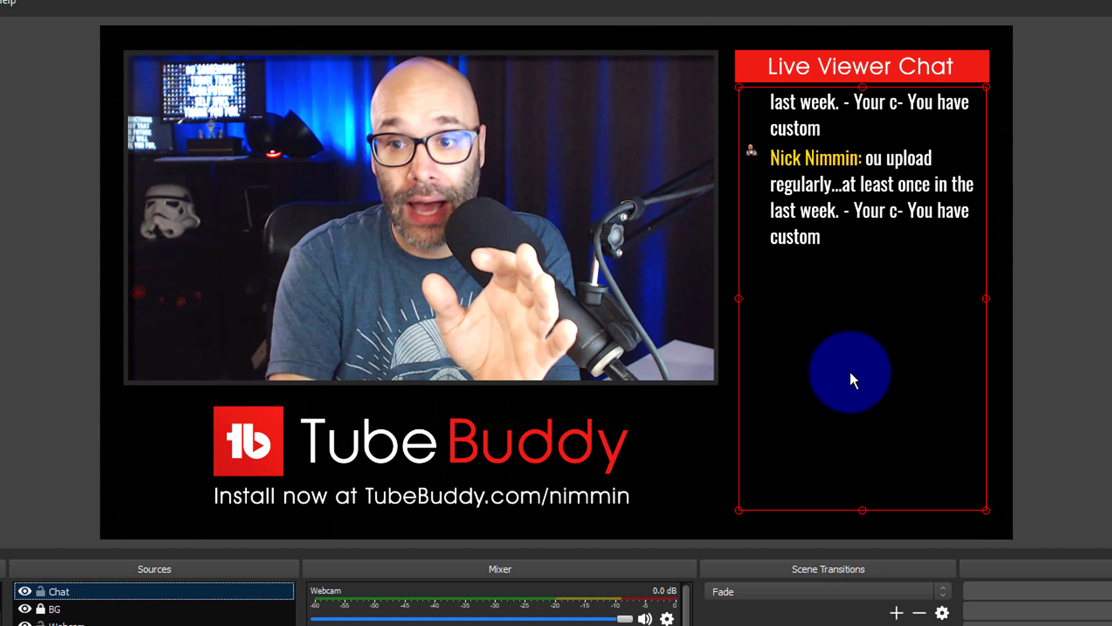
pyautogui.click(48, 267)
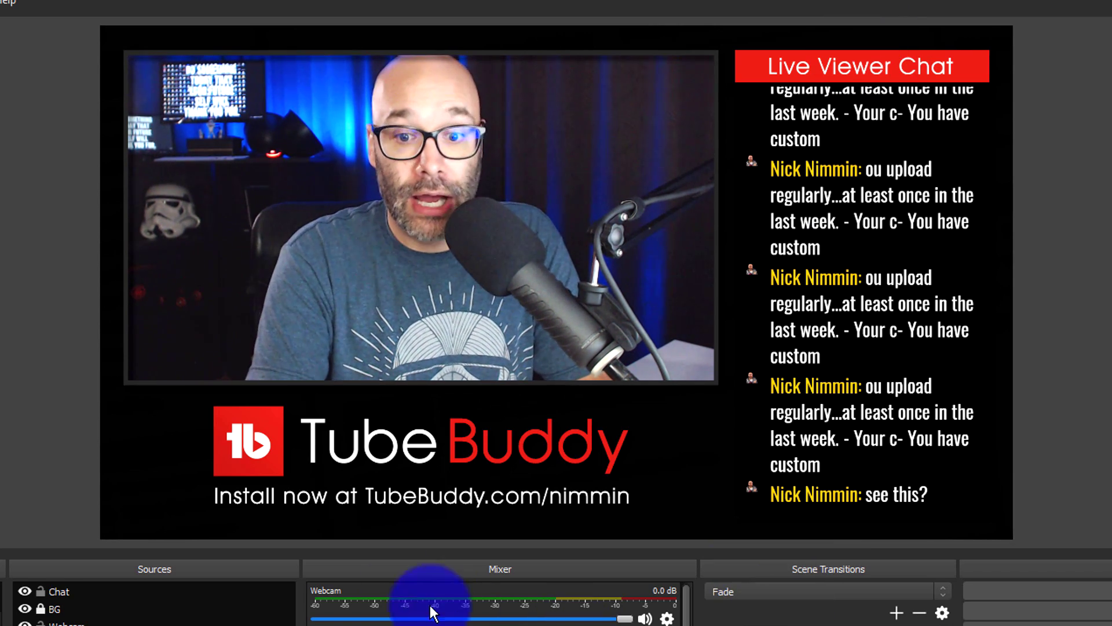
# Nudge the Chat source down about 15 pixels to leave a gap beneath the Live Viewer Chat heading.
pyautogui.click(867, 290)
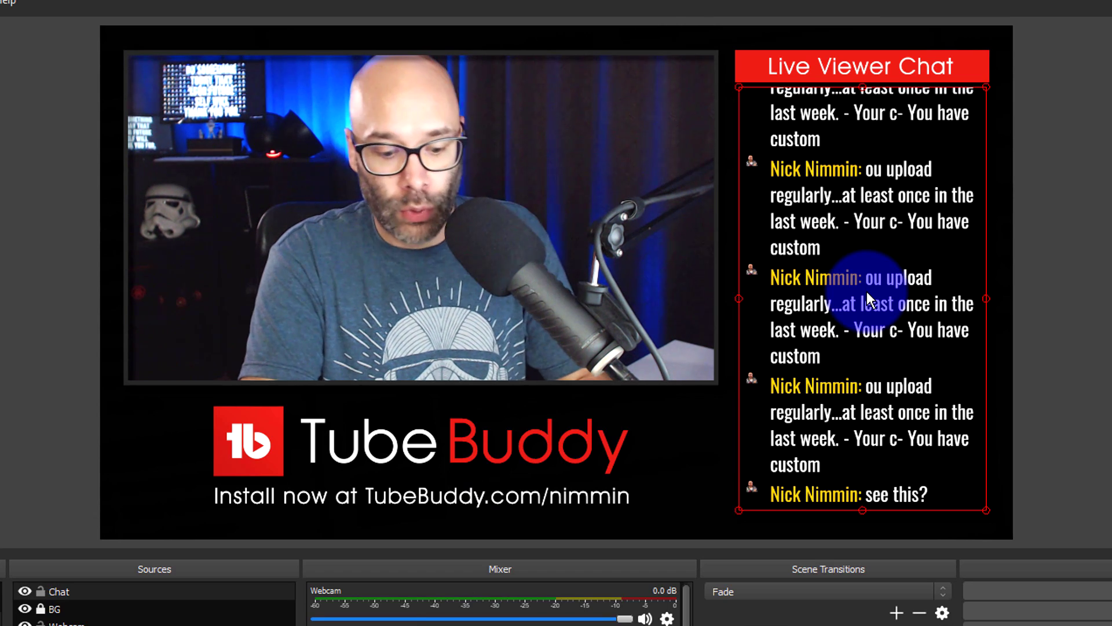
pyautogui.press('Down')
pyautogui.press('Down')
pyautogui.press('Down')
pyautogui.press('Down')
pyautogui.press('Down')
pyautogui.press('Down')
pyautogui.press('Down')
pyautogui.press('Down')
pyautogui.press('Down')
pyautogui.press('Down')
pyautogui.press('Down')
pyautogui.press('Down')
pyautogui.press('Down')
pyautogui.press('Down')
pyautogui.press('Down')
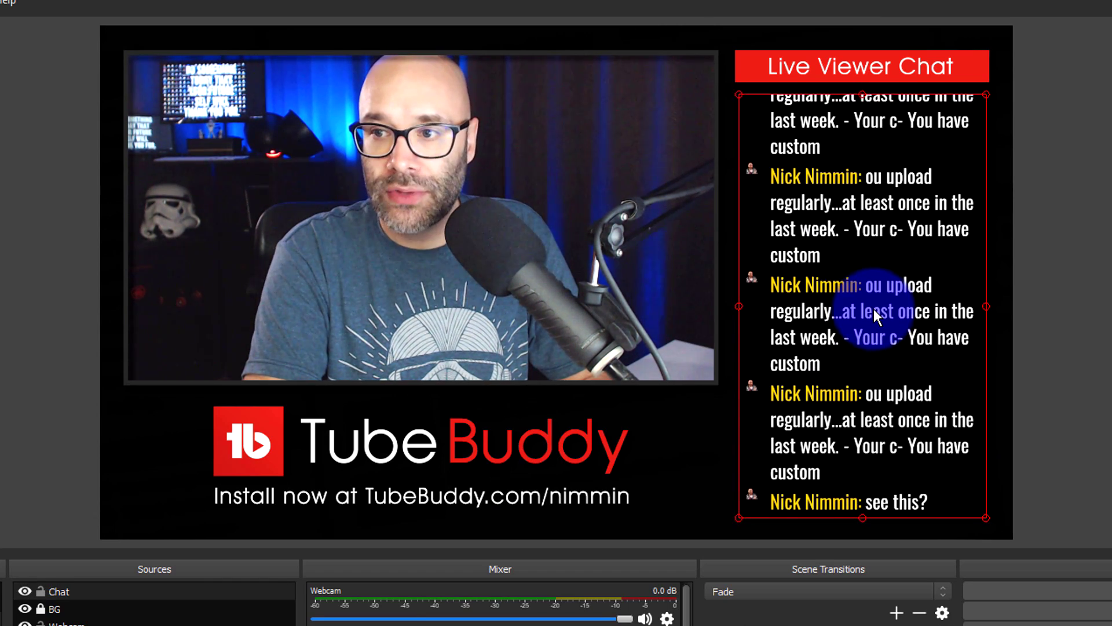
pyautogui.click(1093, 224)
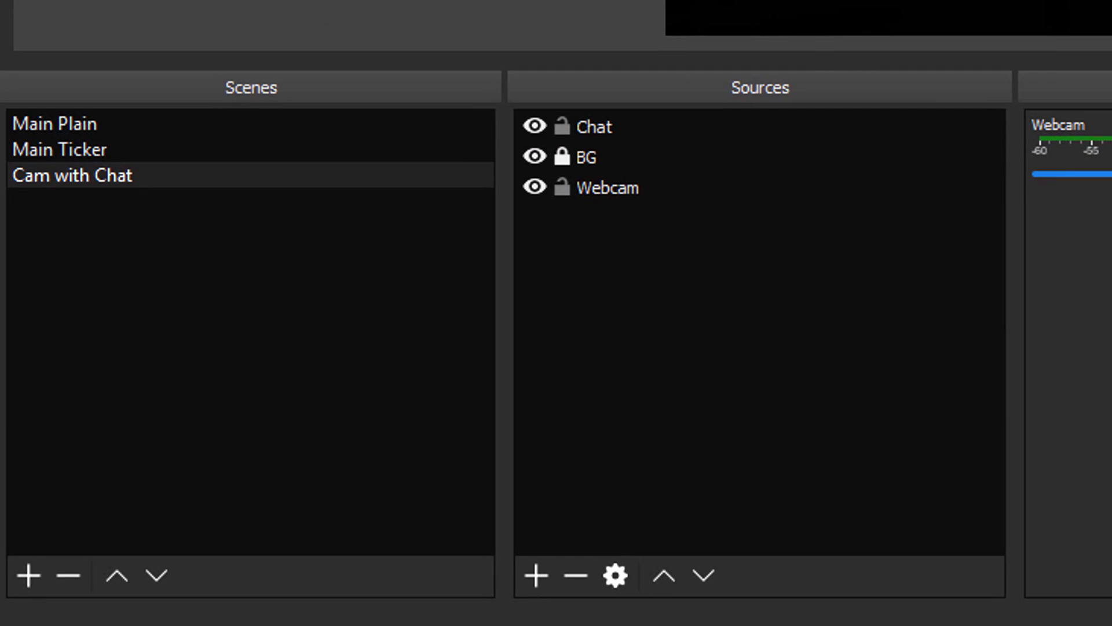
# Preview the Main Plain, Main Ticker and Cam with Chat scenes one after another.
pyautogui.click(69, 125)
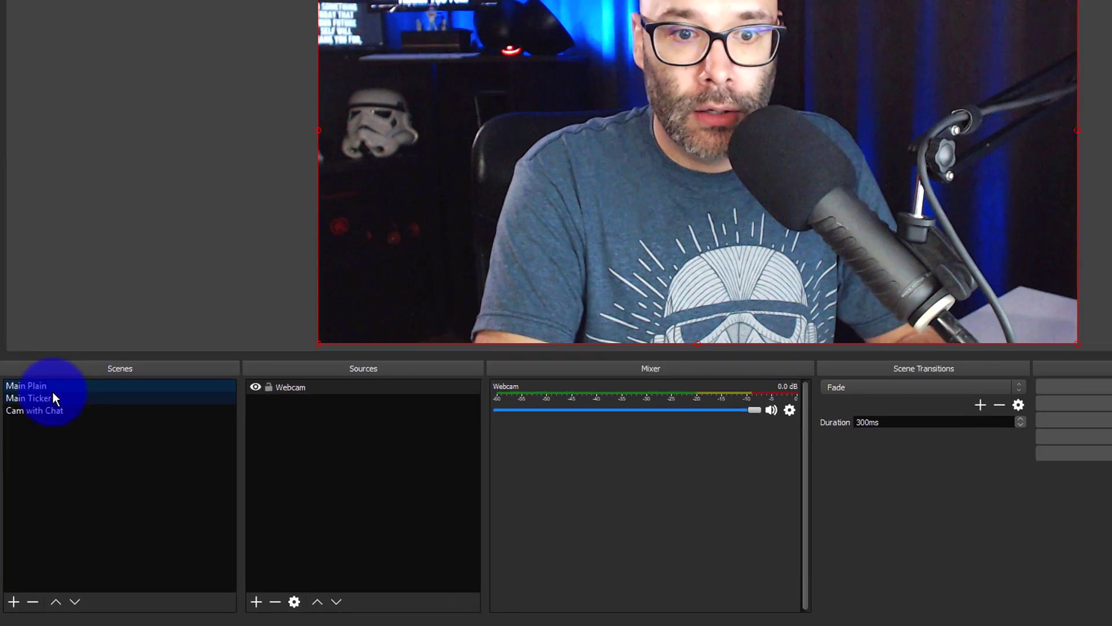
pyautogui.click(99, 188)
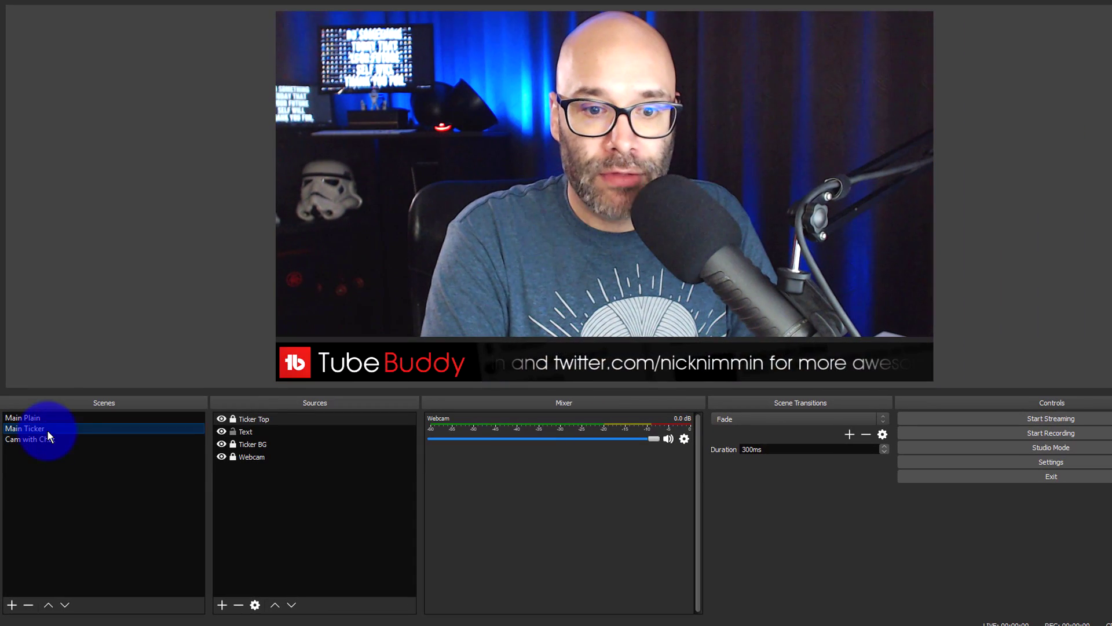
pyautogui.click(87, 215)
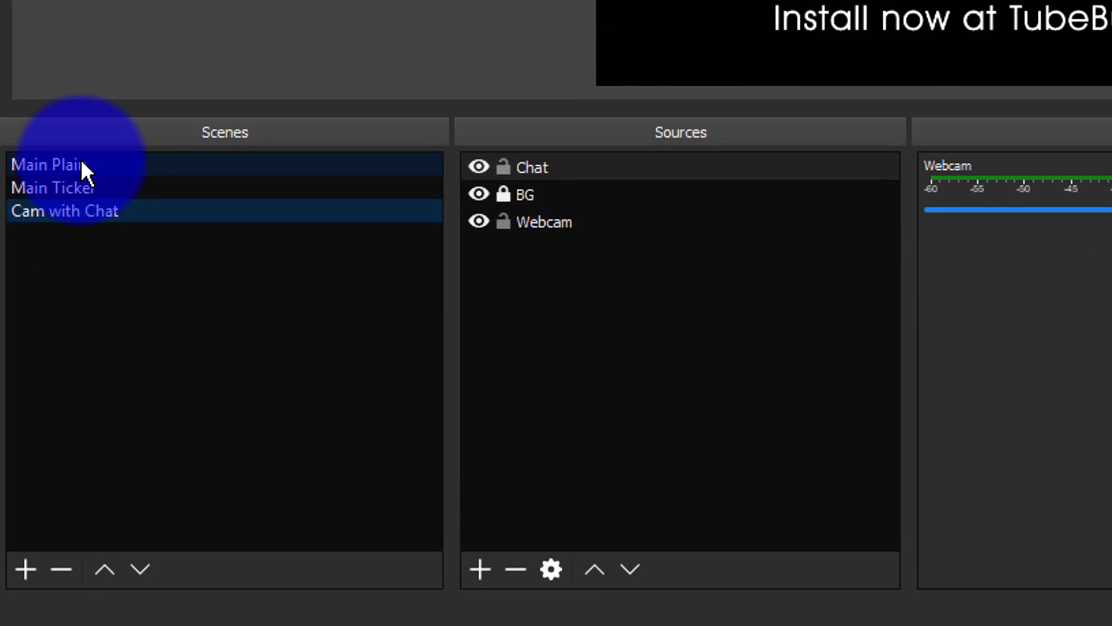
# Duplicate the Main Plain scene and name the copy Split screen.
pyautogui.click(29, 323)
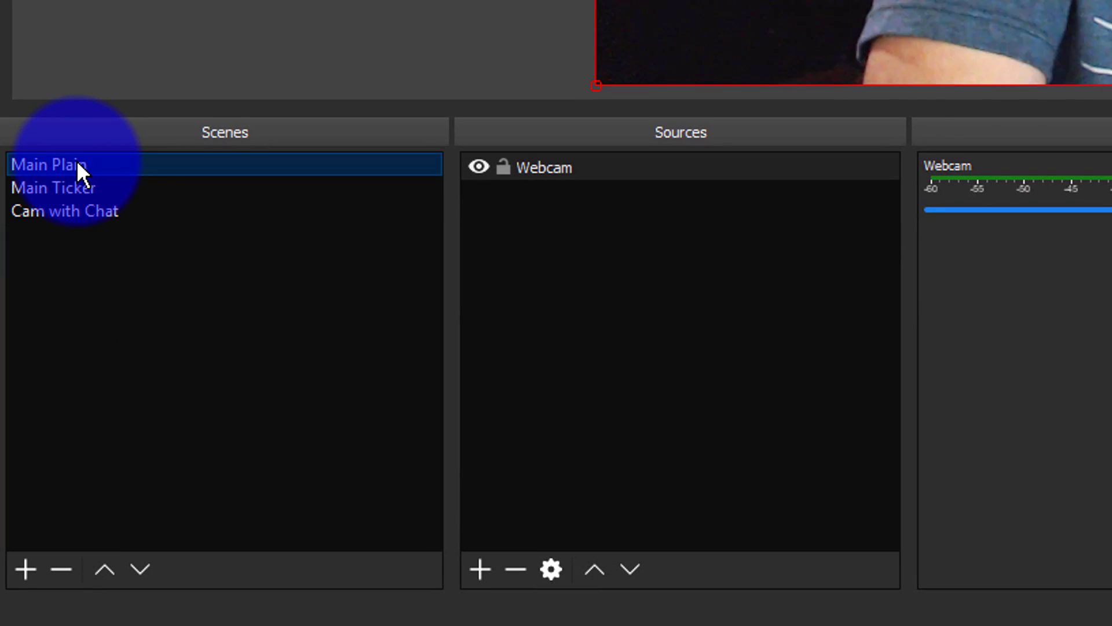
pyautogui.rightClick(70, 168)
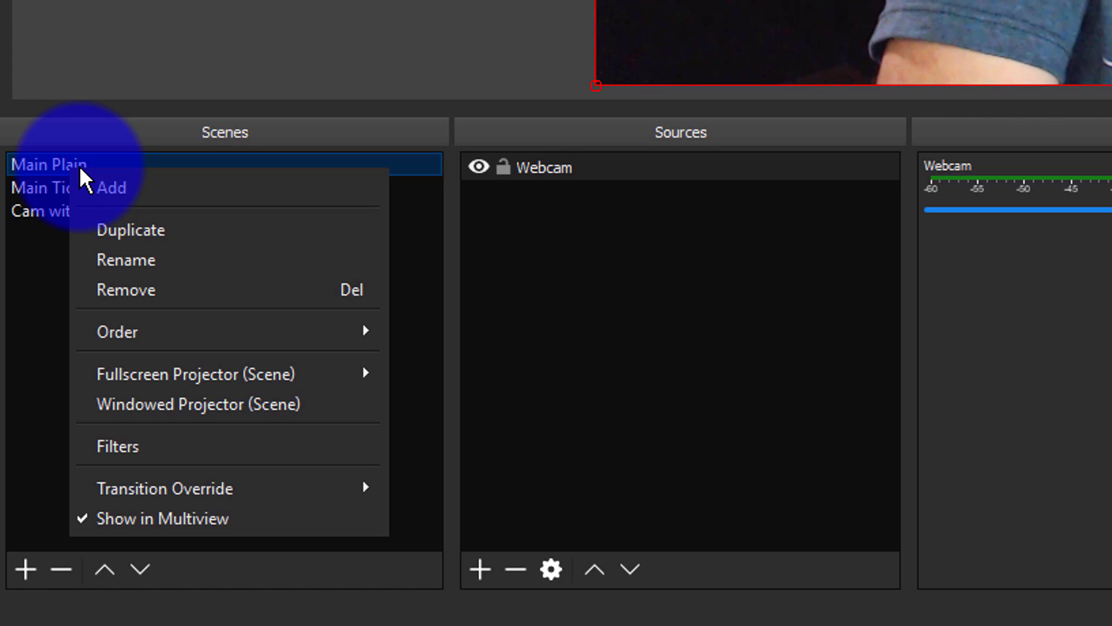
pyautogui.click(157, 220)
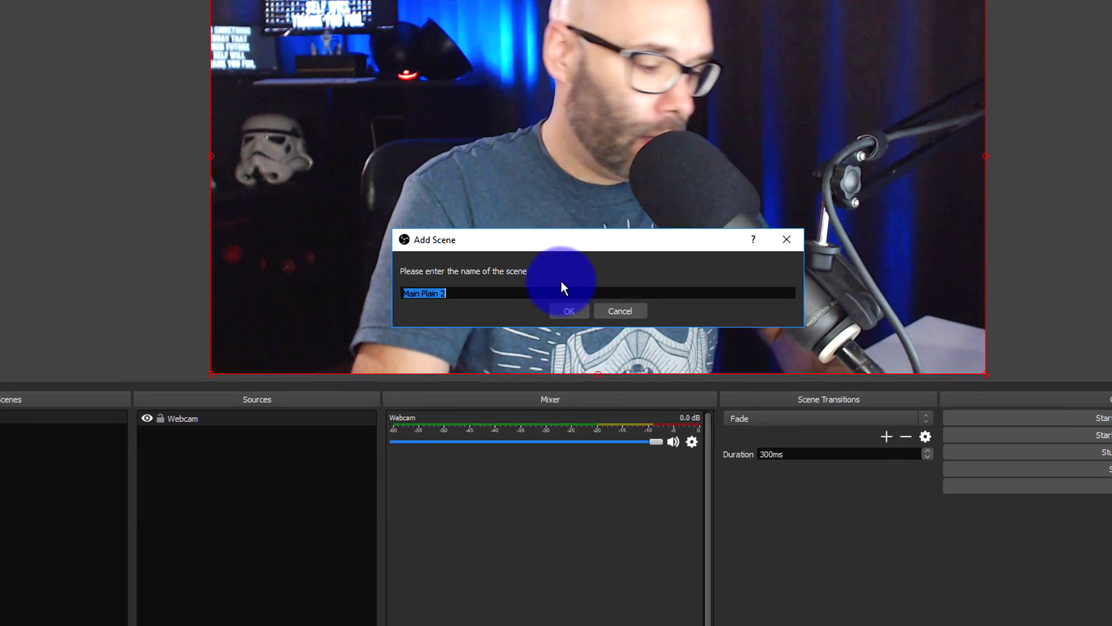
pyautogui.write('Split scree')
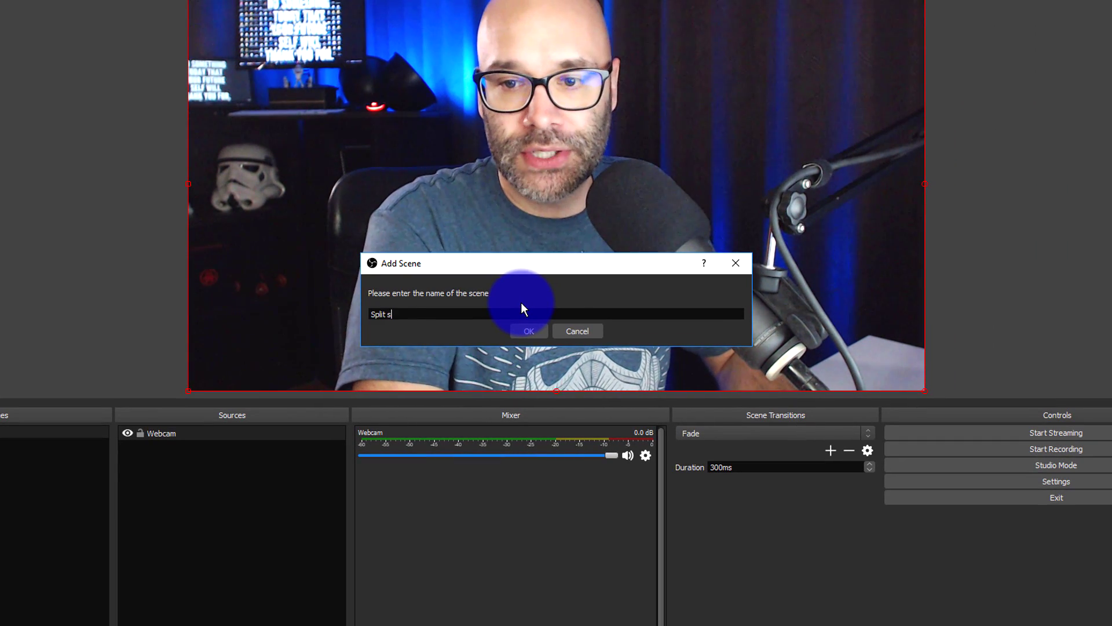
pyautogui.write('n')
pyautogui.press('Return')
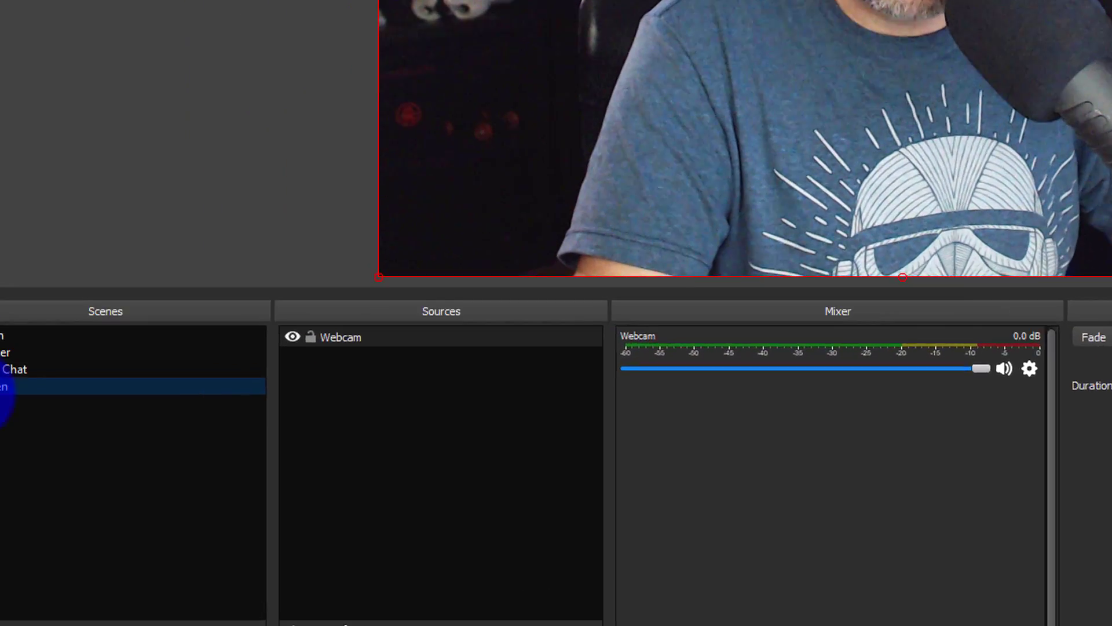
# Rename the duplicated scene as Split Screen with a capital second word.
pyautogui.rightClick(1, 467)
pyautogui.click(140, 363)
pyautogui.click(62, 305)
pyautogui.press('BackSpace')
pyautogui.press('BackSpace')
pyautogui.write('Split Sre')
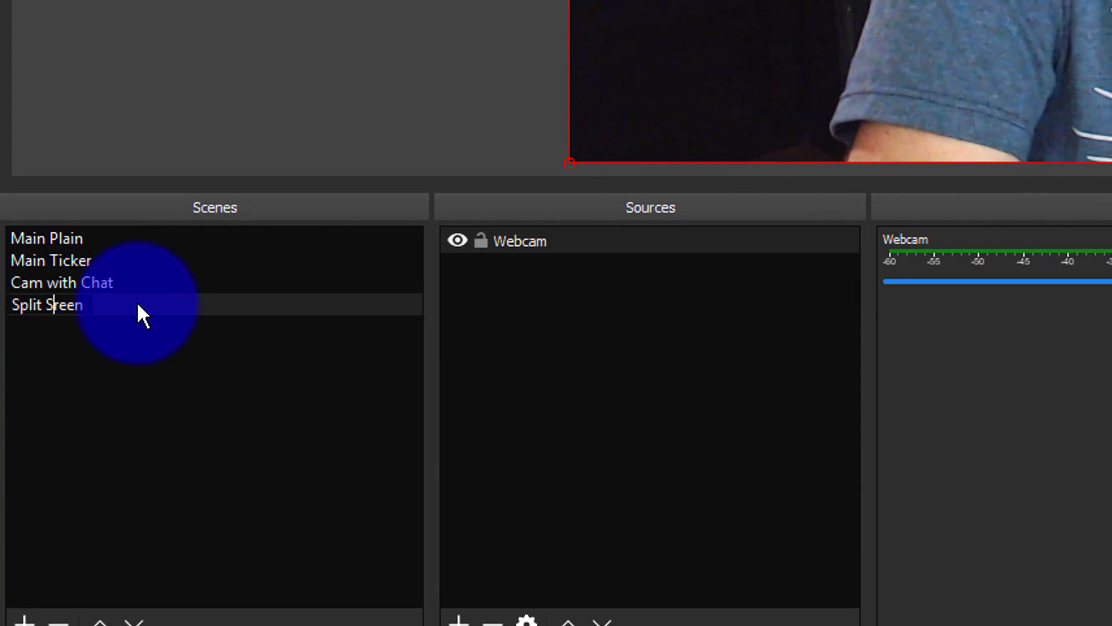
pyautogui.write('c')
pyautogui.press('Return')
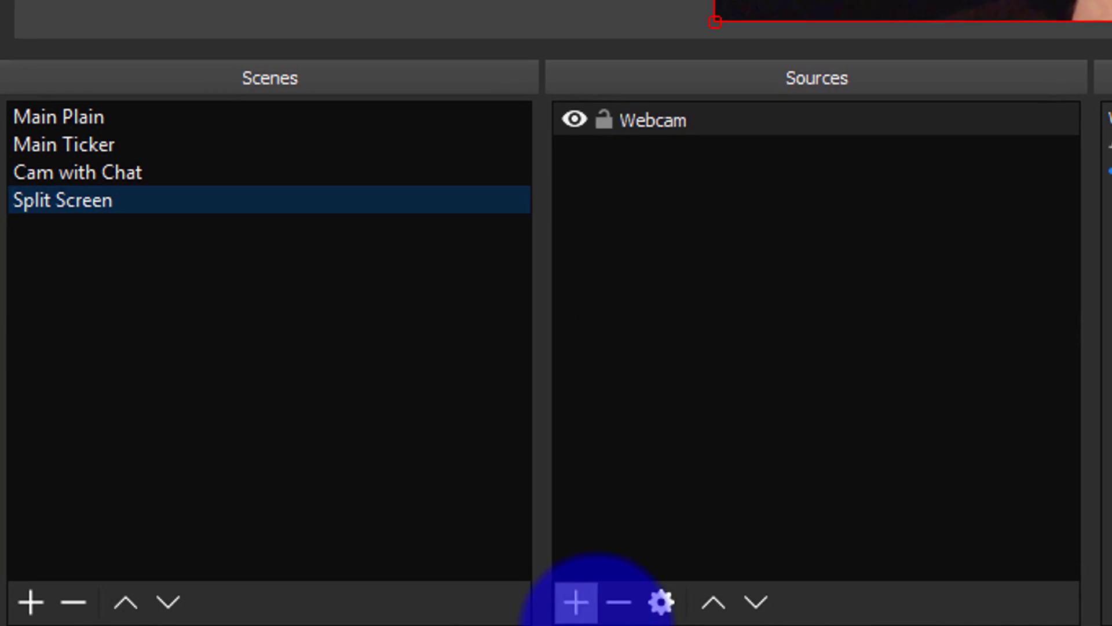
# Add an image source named Right side split to the Split Screen scene, using the split-screen-right-bg image file.
pyautogui.click(577, 603)
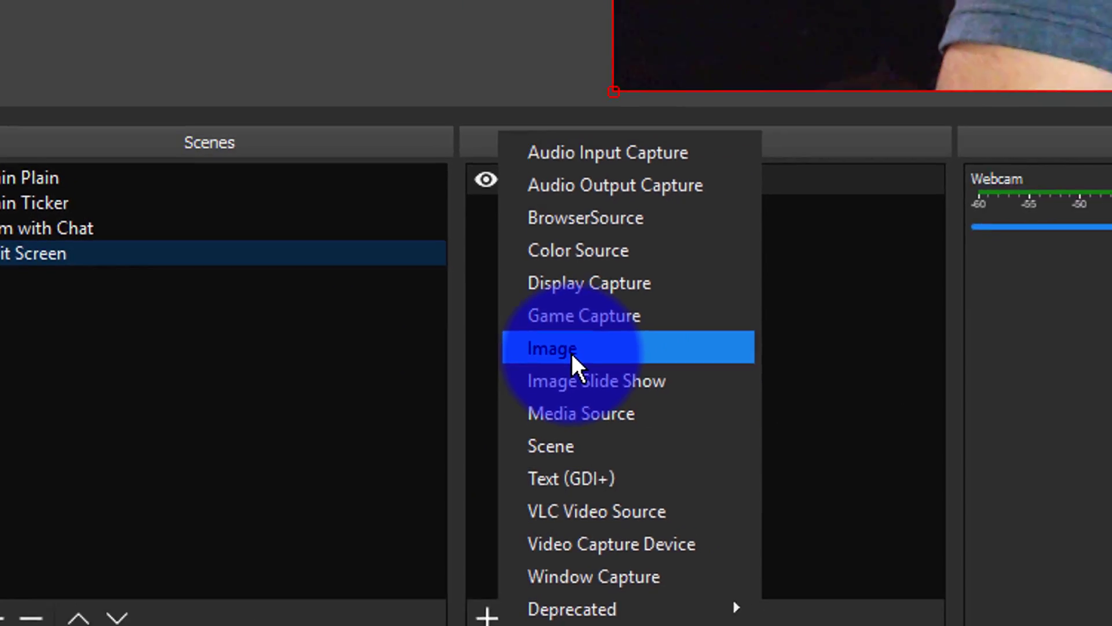
pyautogui.click(644, 303)
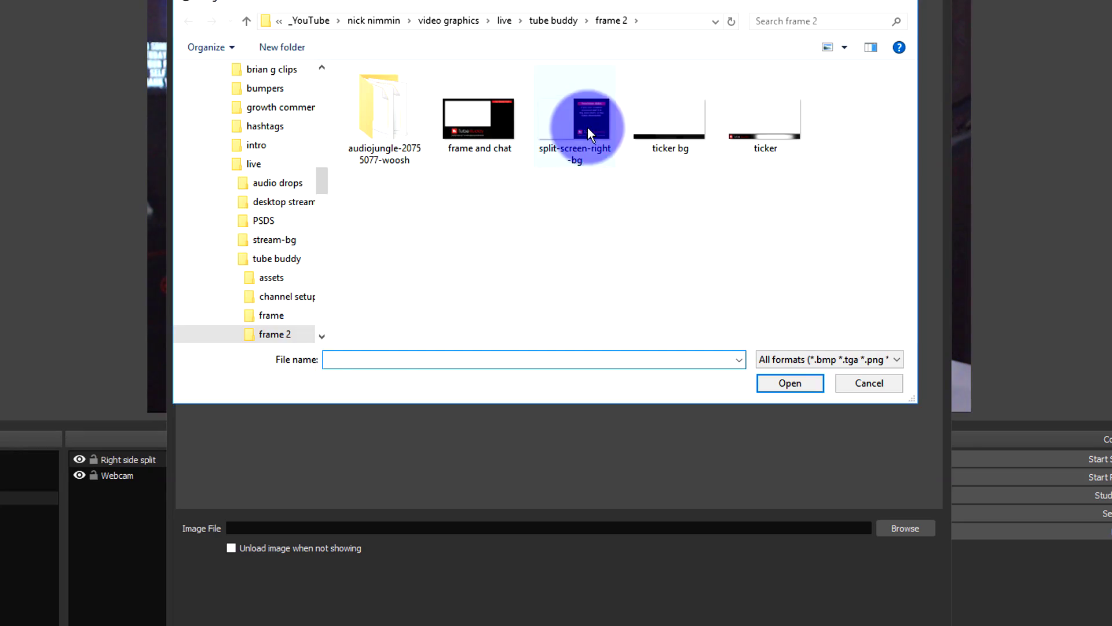
pyautogui.click(784, 382)
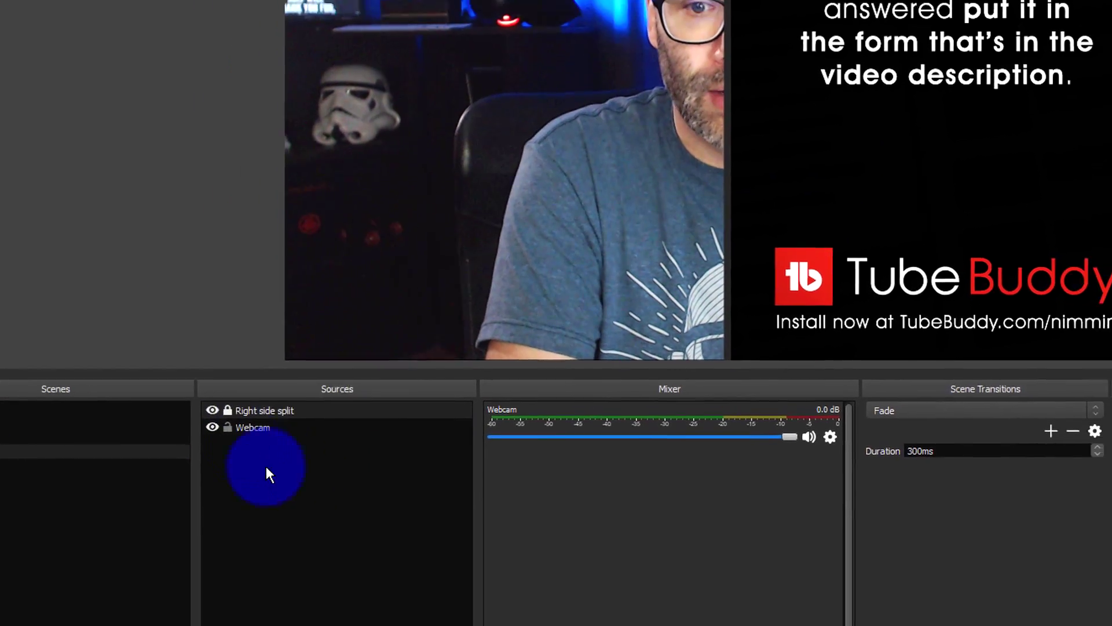
# Shift the Webcam source sideways so the presenter is centred in the canvas half not covered by the Right side split image.
pyautogui.click(294, 402)
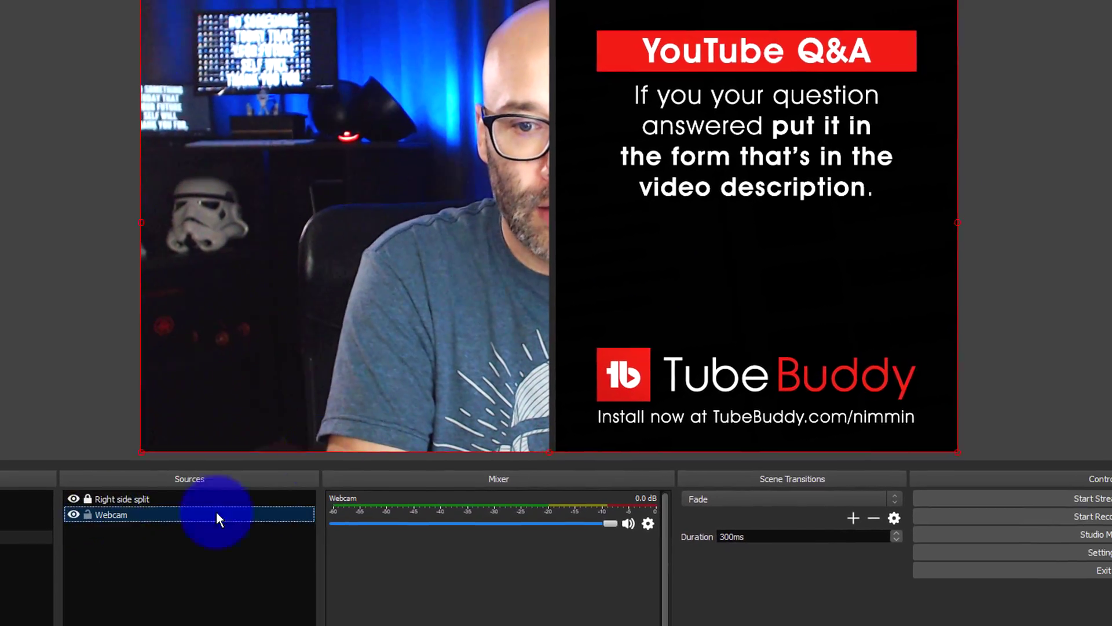
pyautogui.moveTo(494, 268); pyautogui.dragTo(223, 221)
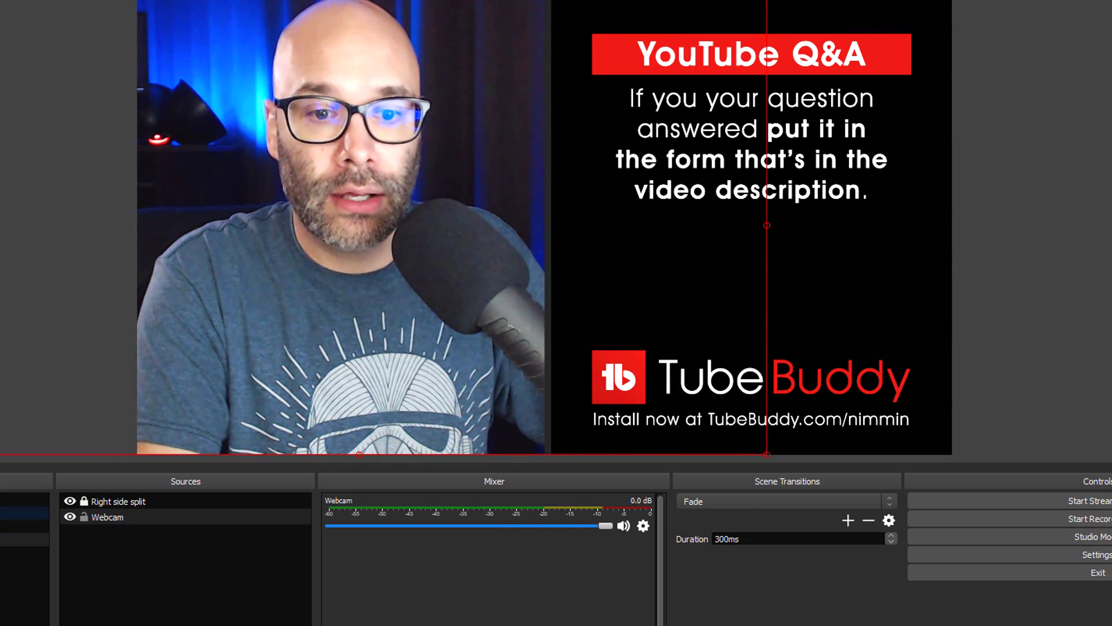
# Switch among the Main Plain, Split Screen and Cam with Chat scenes to compare layouts, ending on Split Screen.
pyautogui.click(25, 499)
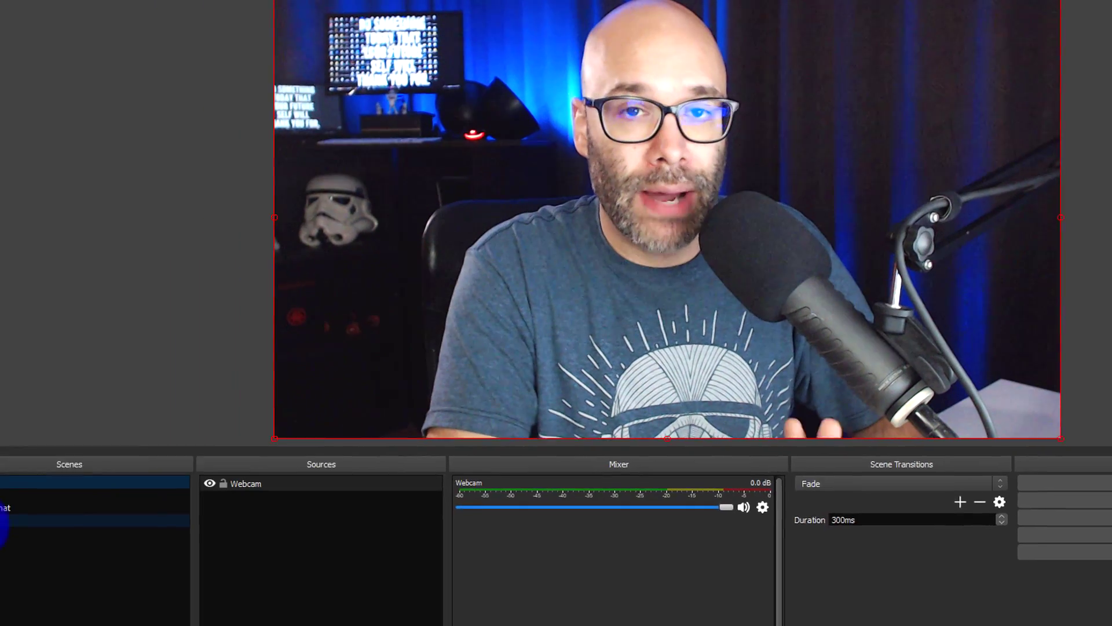
pyautogui.click(31, 513)
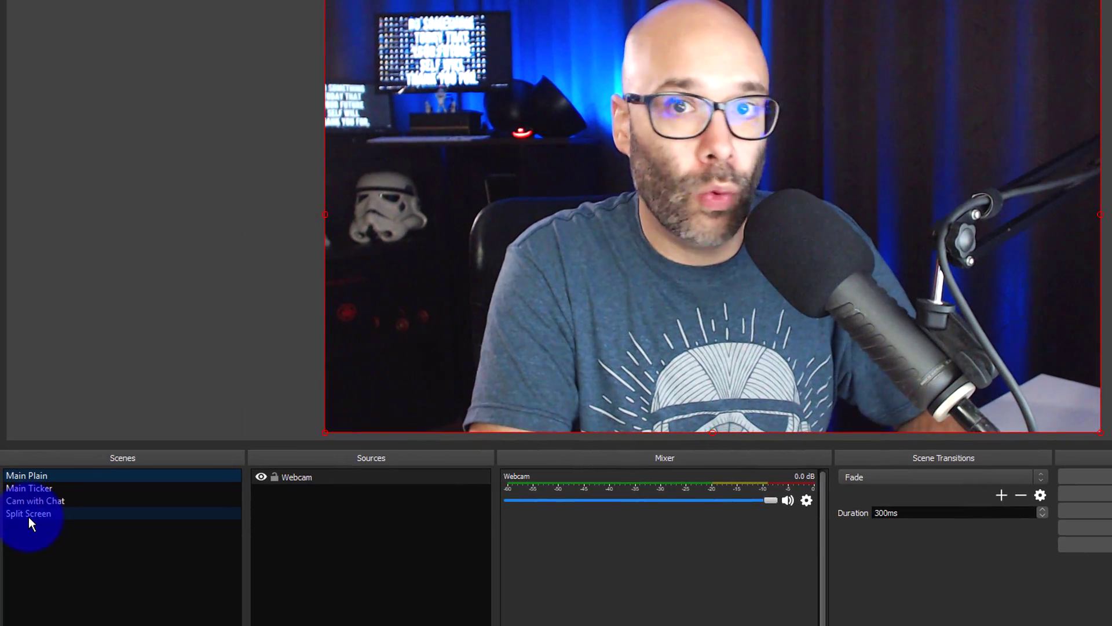
pyautogui.click(31, 514)
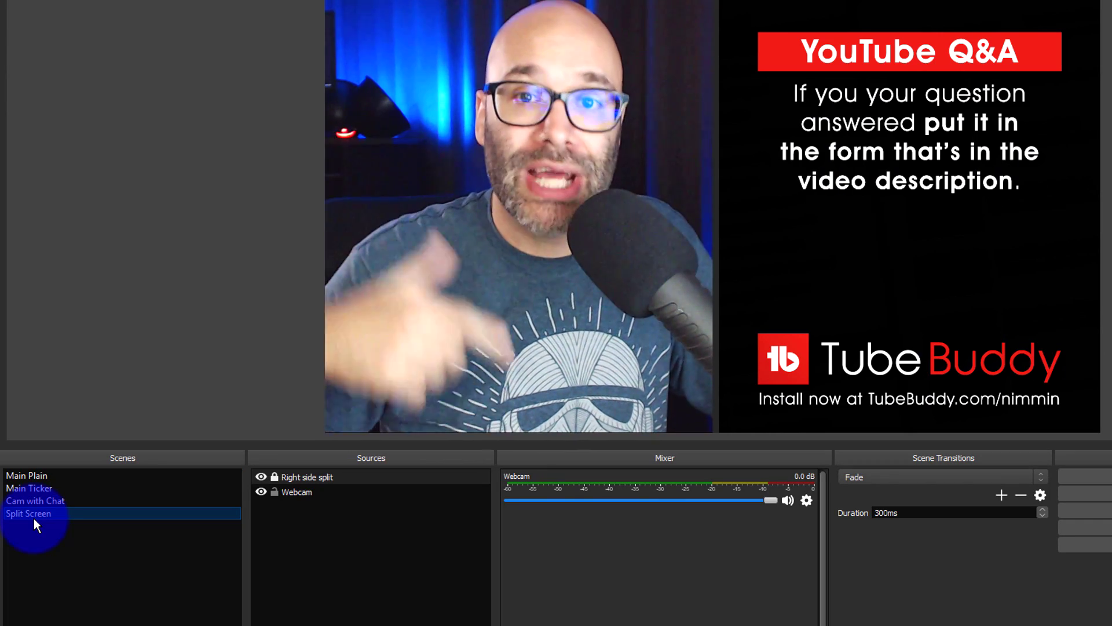
pyautogui.click(44, 502)
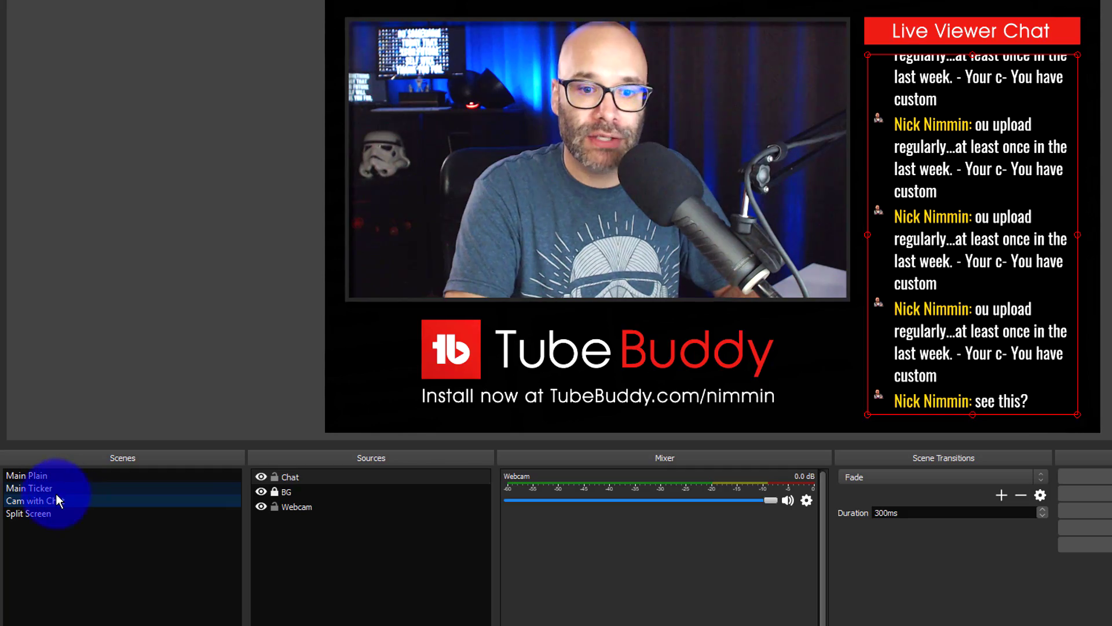
pyautogui.click(26, 475)
pyautogui.click(16, 512)
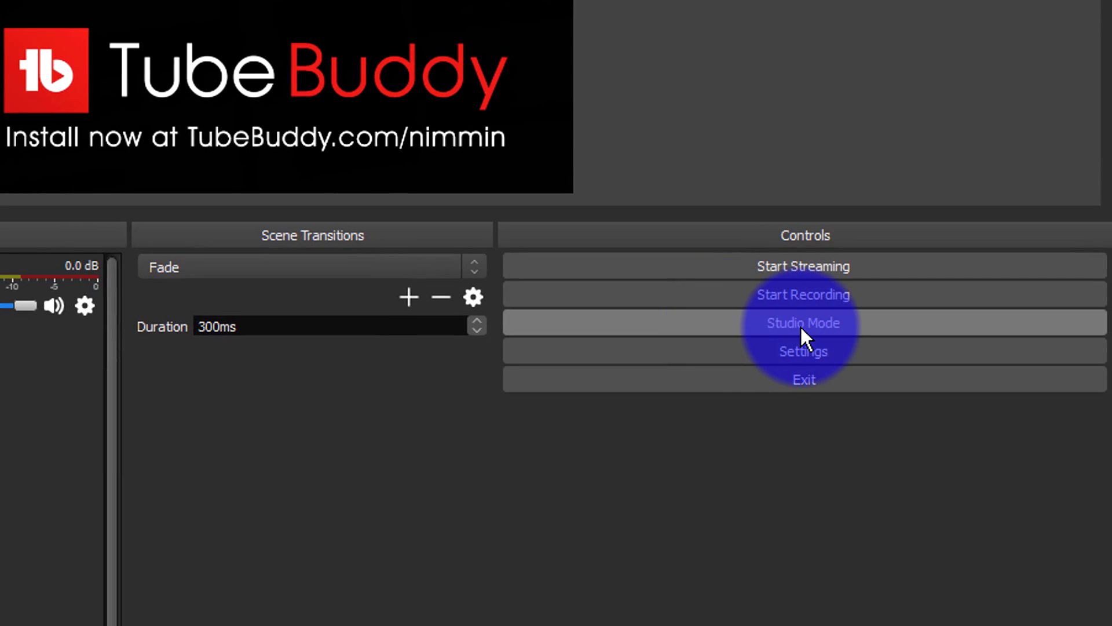
# Enable Studio Mode and load the Main Ticker scene into the preview.
pyautogui.click(801, 325)
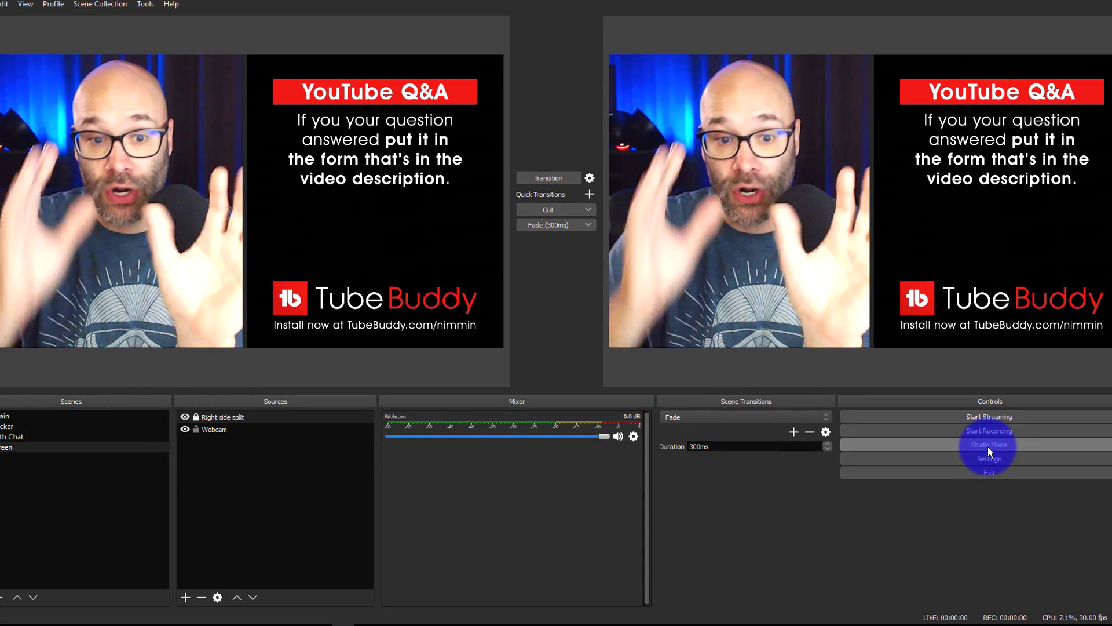
pyautogui.click(7, 427)
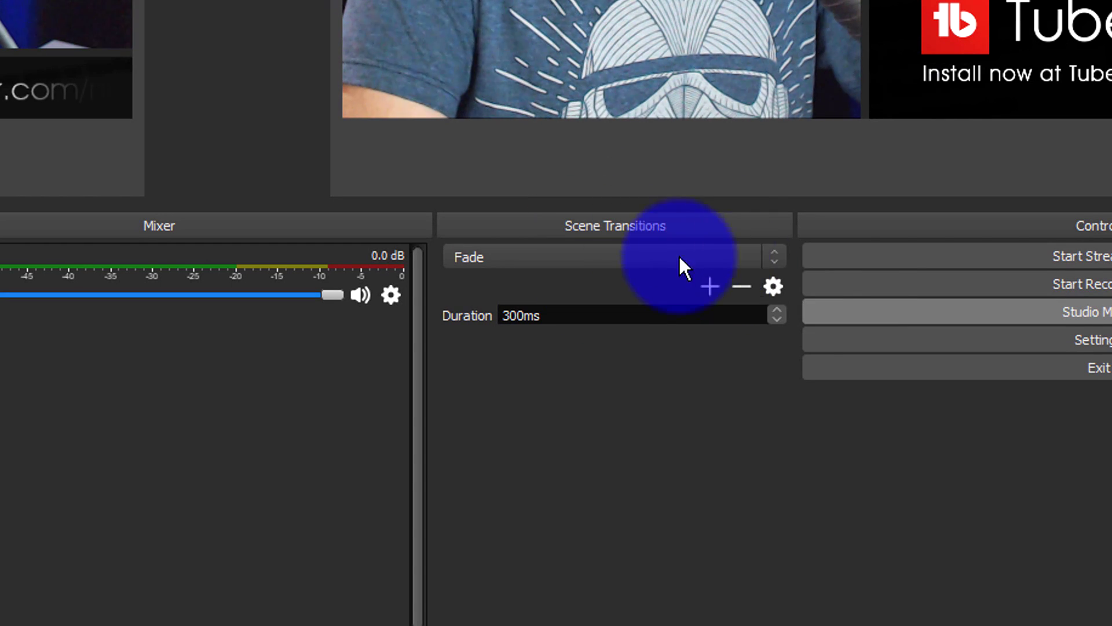
# Add a Stinger scene transition named Icon Transition.
pyautogui.click(708, 285)
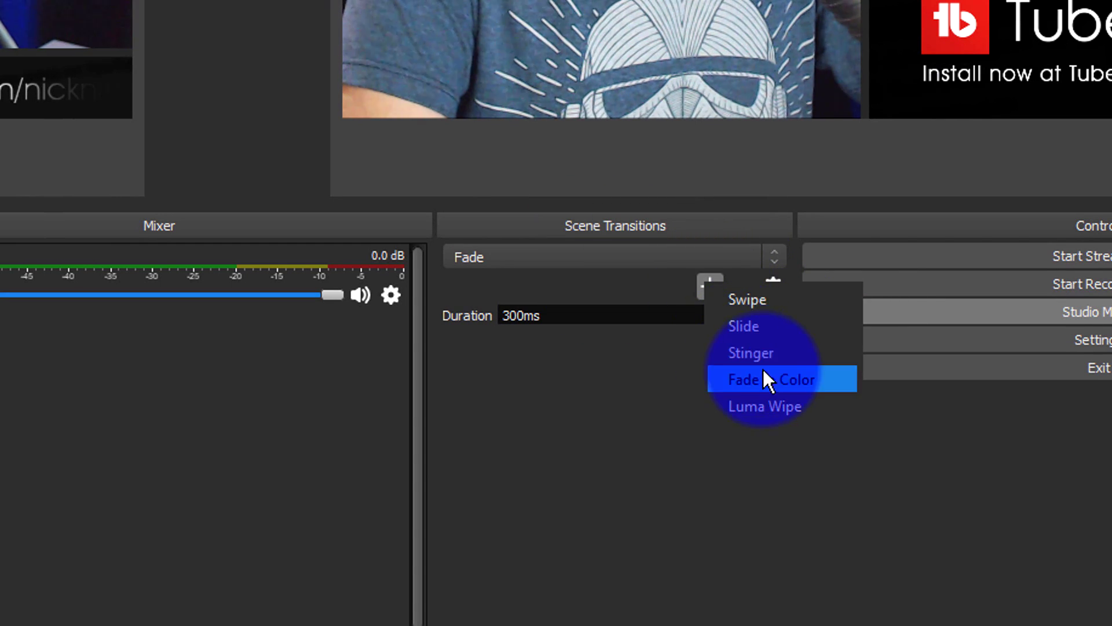
pyautogui.click(765, 351)
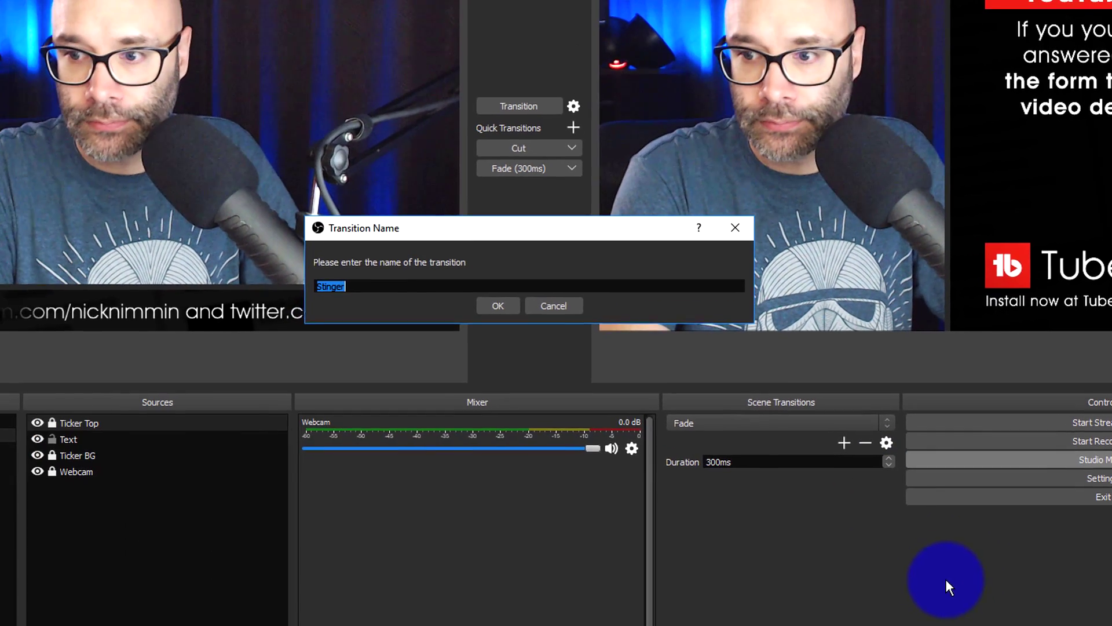
pyautogui.write('Icon Transition')
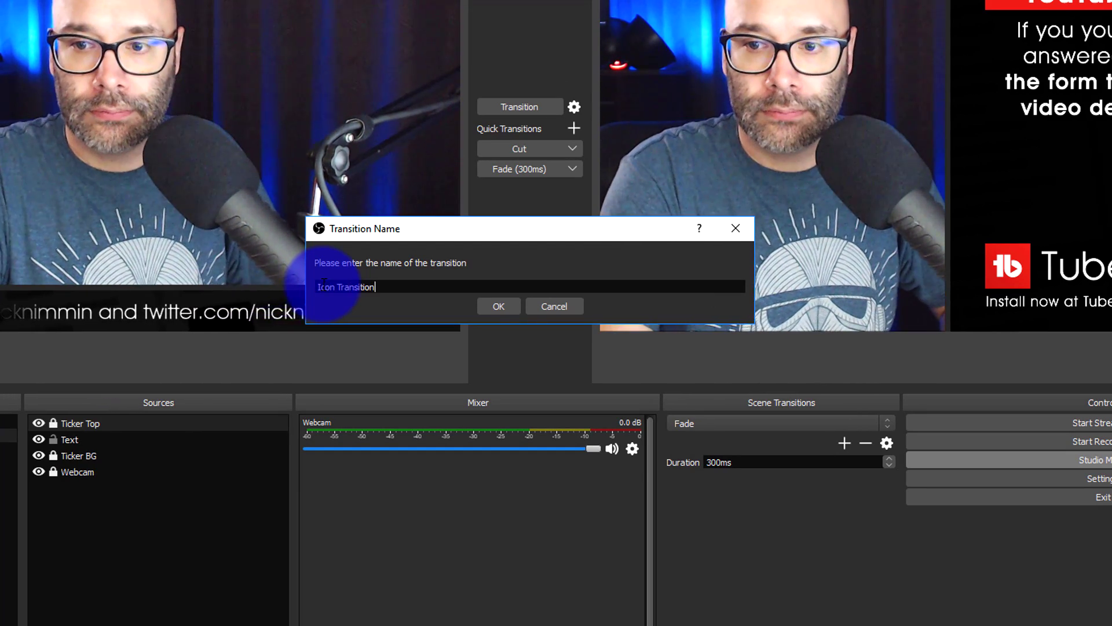
pyautogui.click(489, 305)
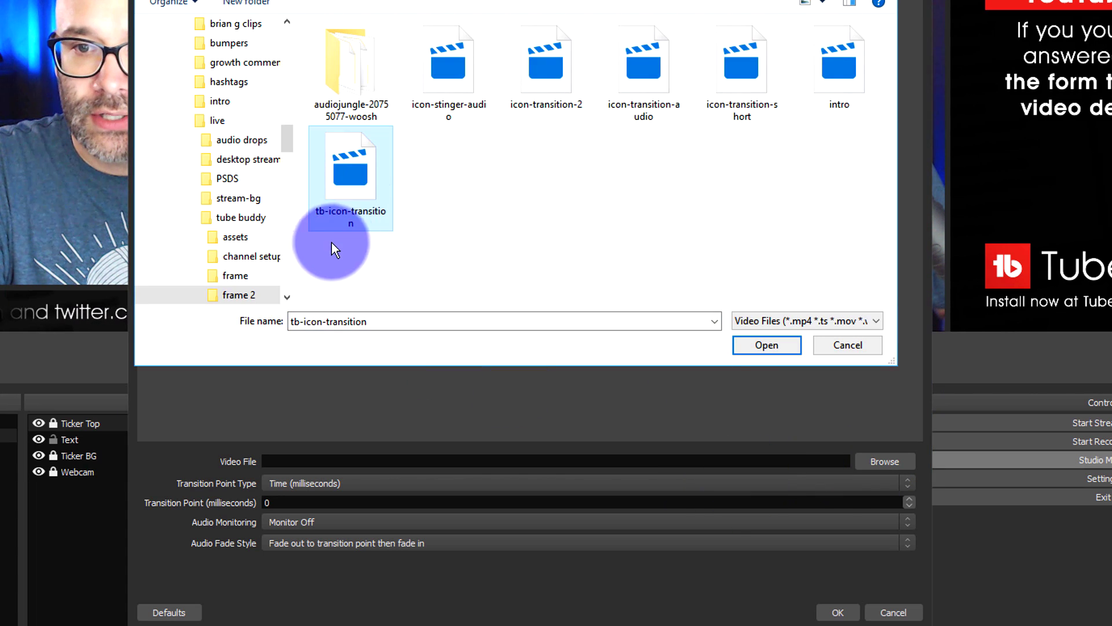
# Load tb-icon-transition.avi as the Icon Transition's video file, review the audio monitoring options and accept the transition properties.
pyautogui.click(765, 346)
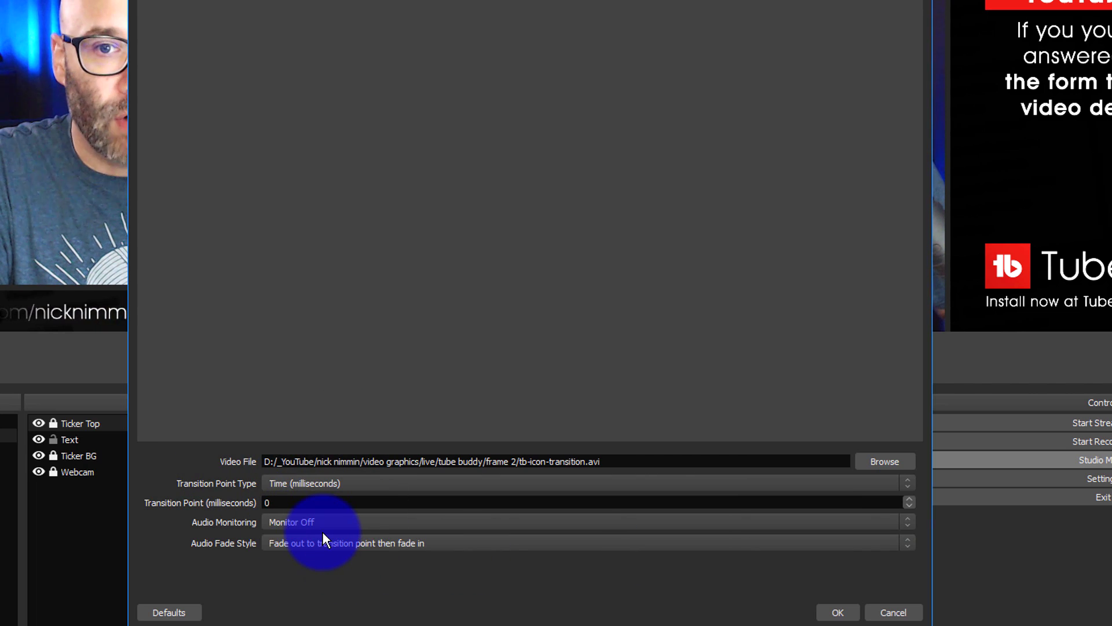
pyautogui.click(414, 219)
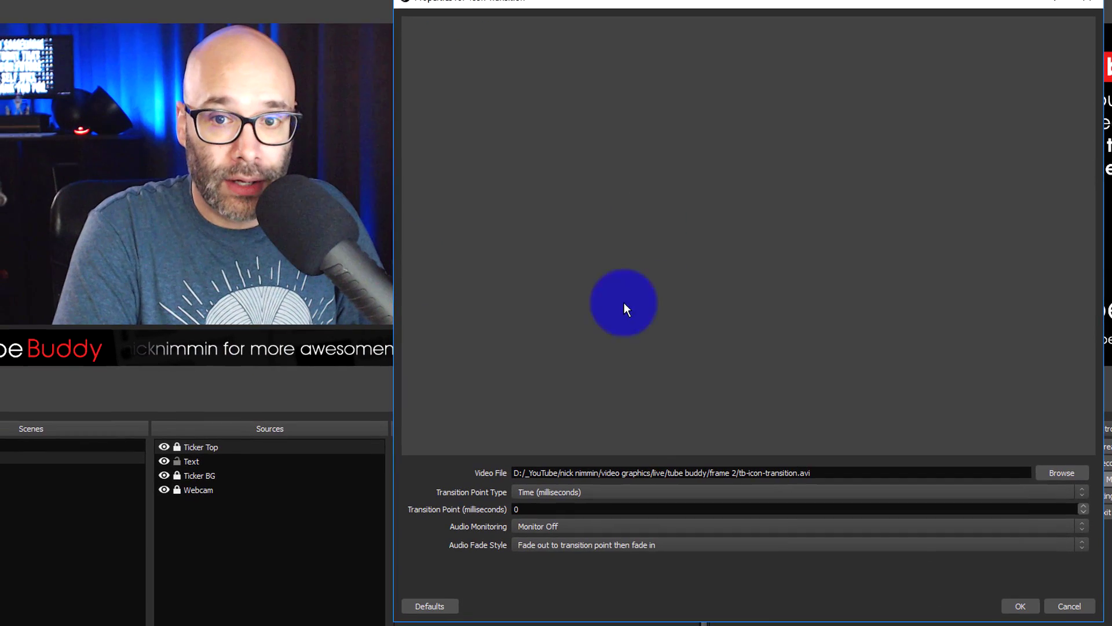
pyautogui.click(550, 526)
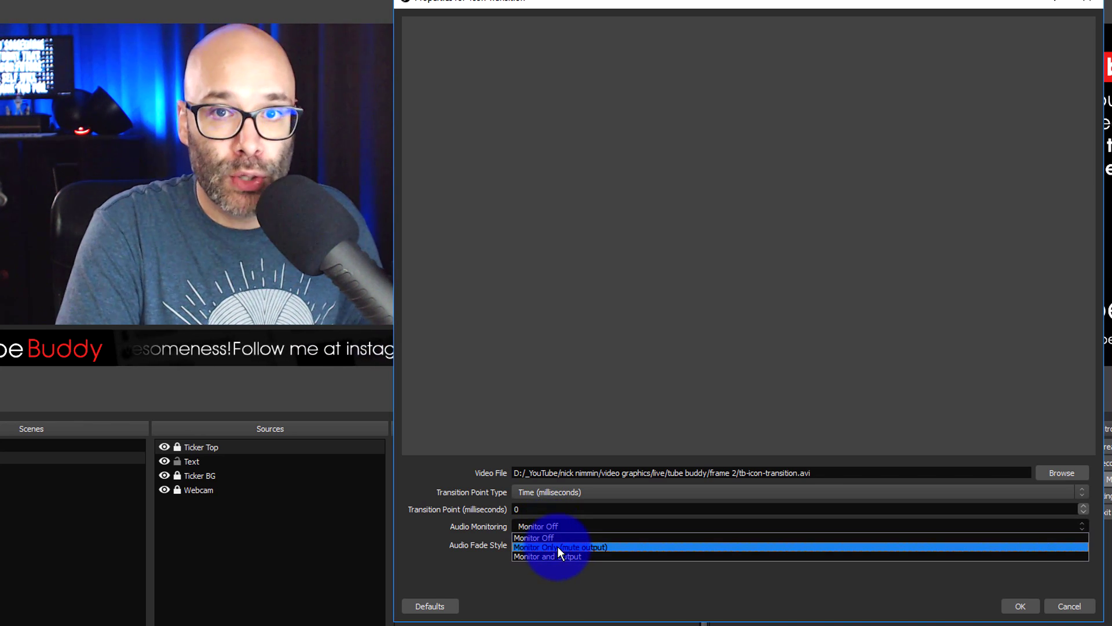
pyautogui.click(693, 522)
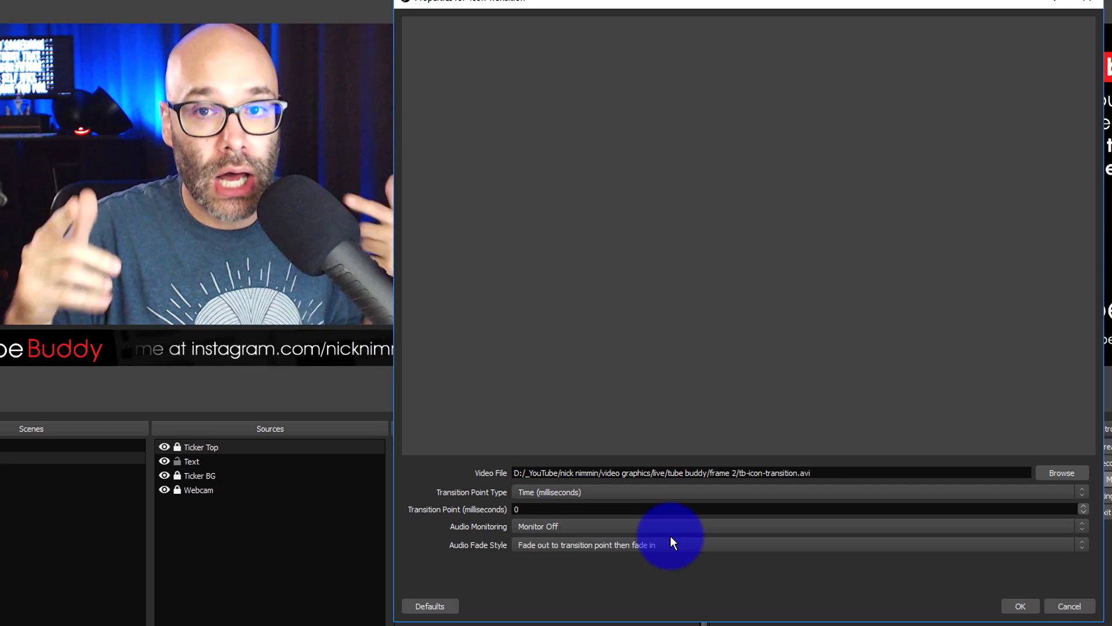
pyautogui.click(1020, 606)
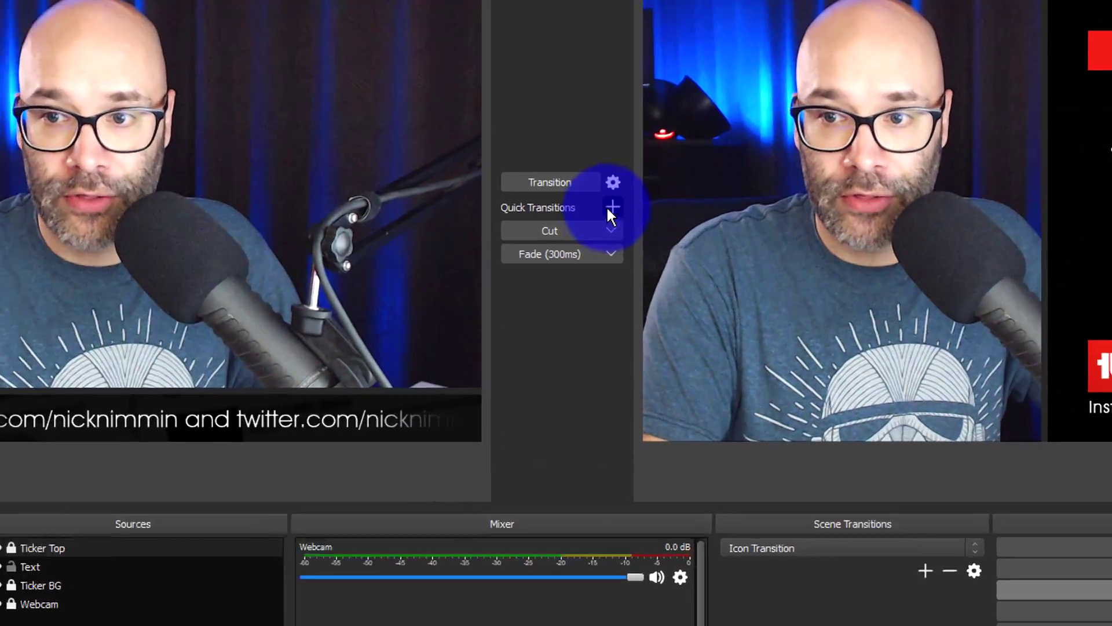
# Add Icon Transition to the Studio Mode quick transitions.
pyautogui.click(637, 186)
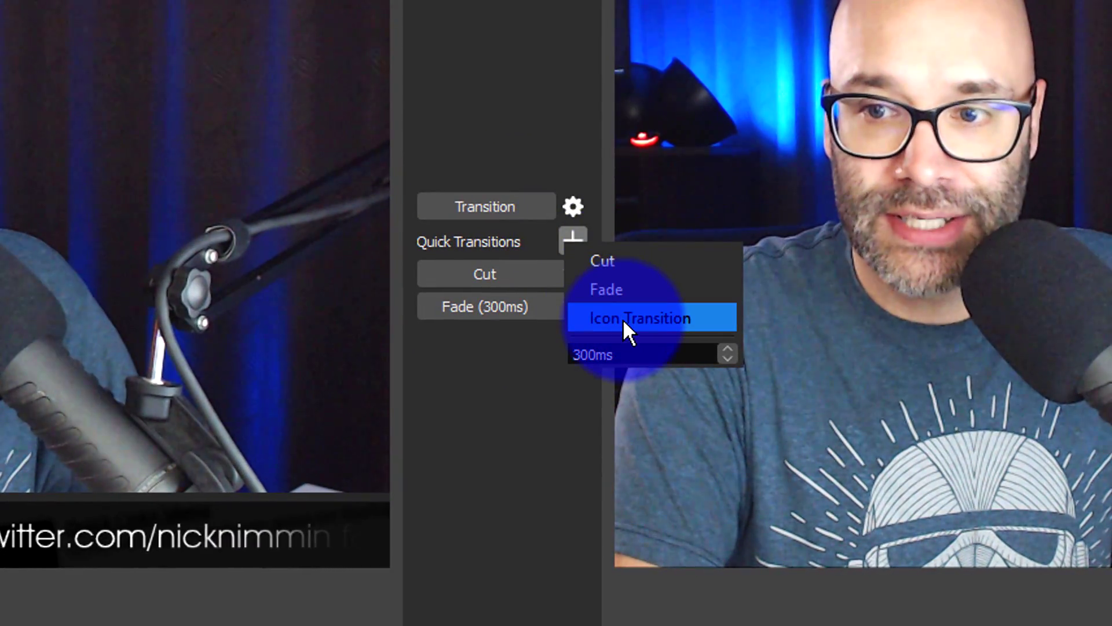
pyautogui.click(625, 319)
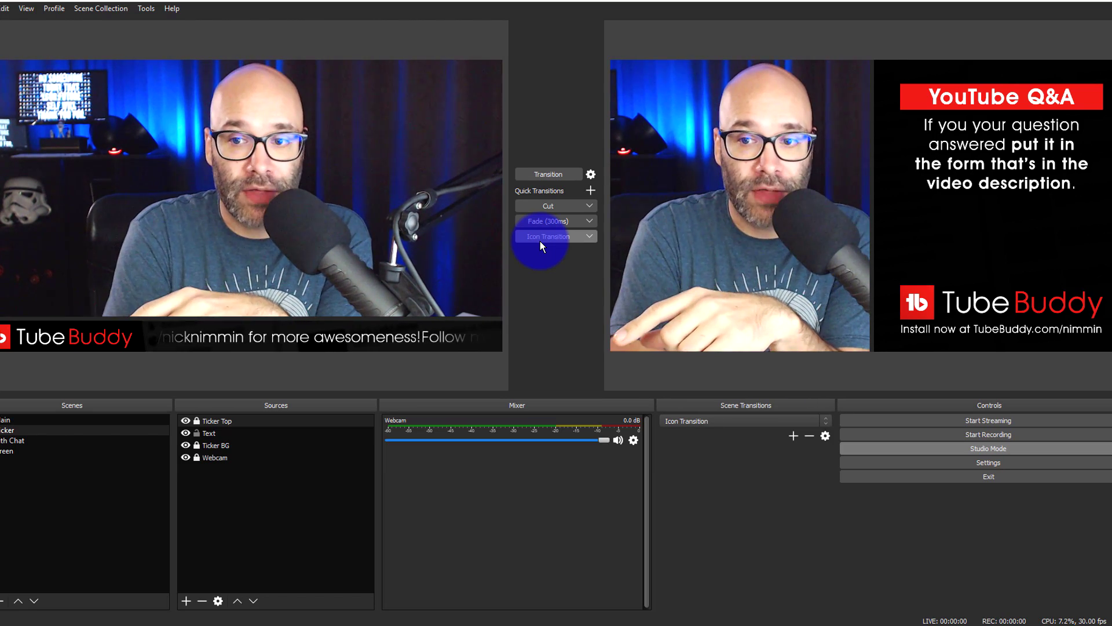
# Send the Main Ticker scene to the program output with the Icon Transition, and load Split Screen into the preview.
pyautogui.click(540, 236)
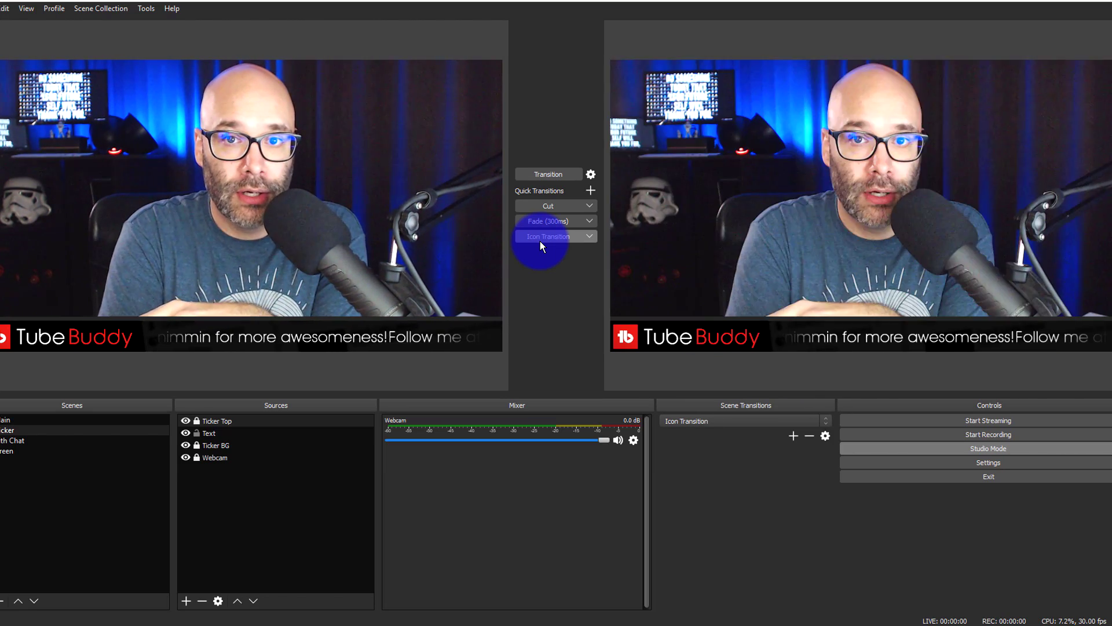
pyautogui.press('Down')
pyautogui.press('Down')
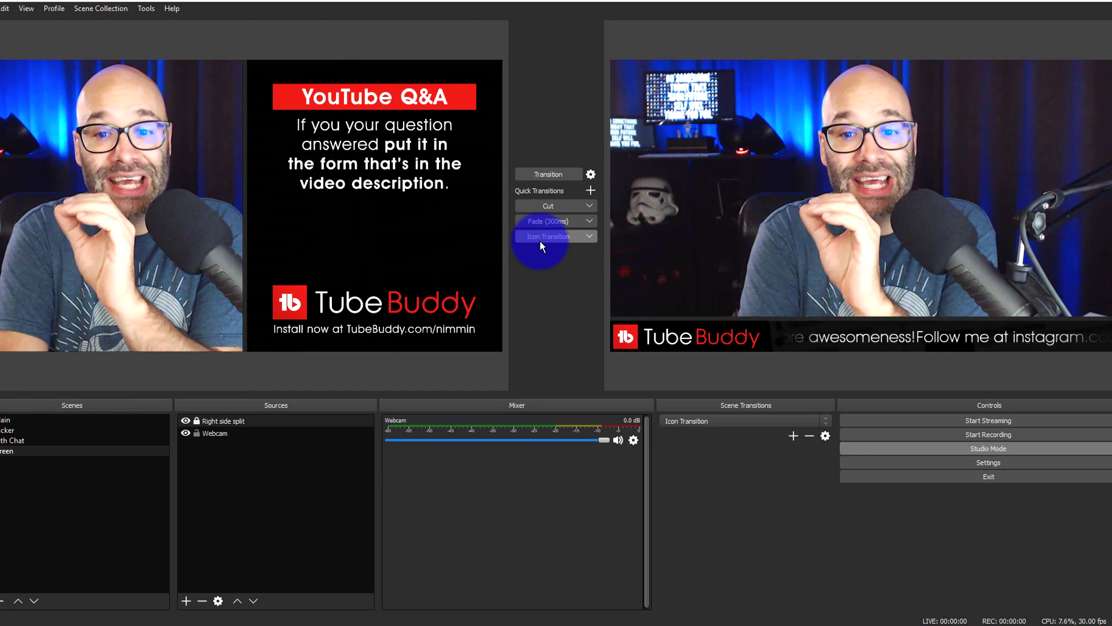
# Swap the Main Ticker and Split Screen scenes between preview and program using the Cut, Fade and Icon Transition quick transitions.
pyautogui.click(547, 204)
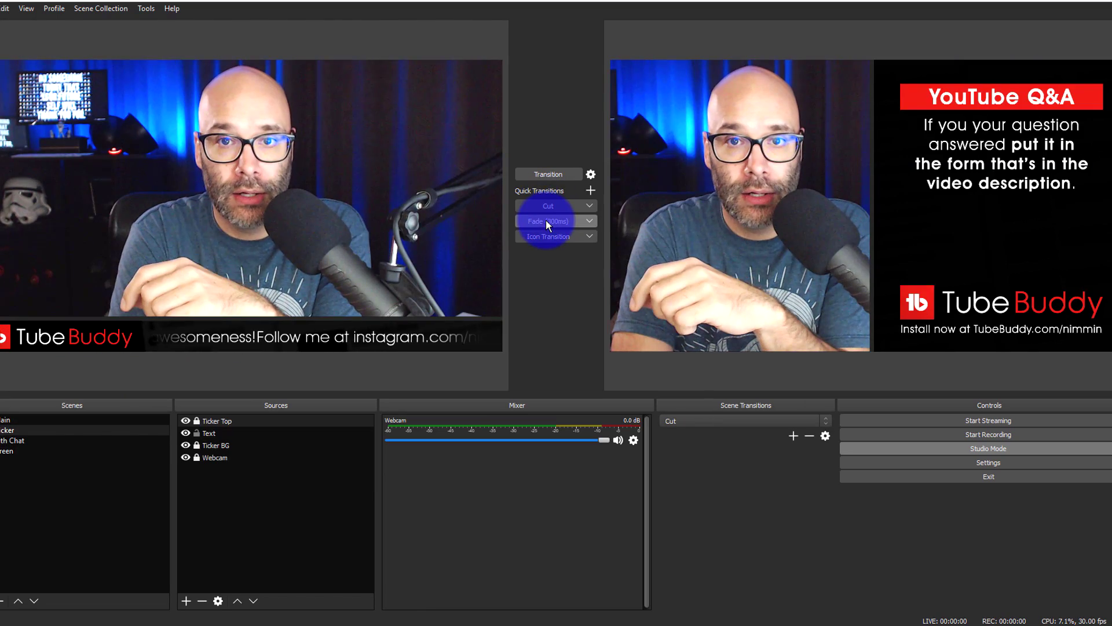
pyautogui.click(546, 220)
pyautogui.click(547, 207)
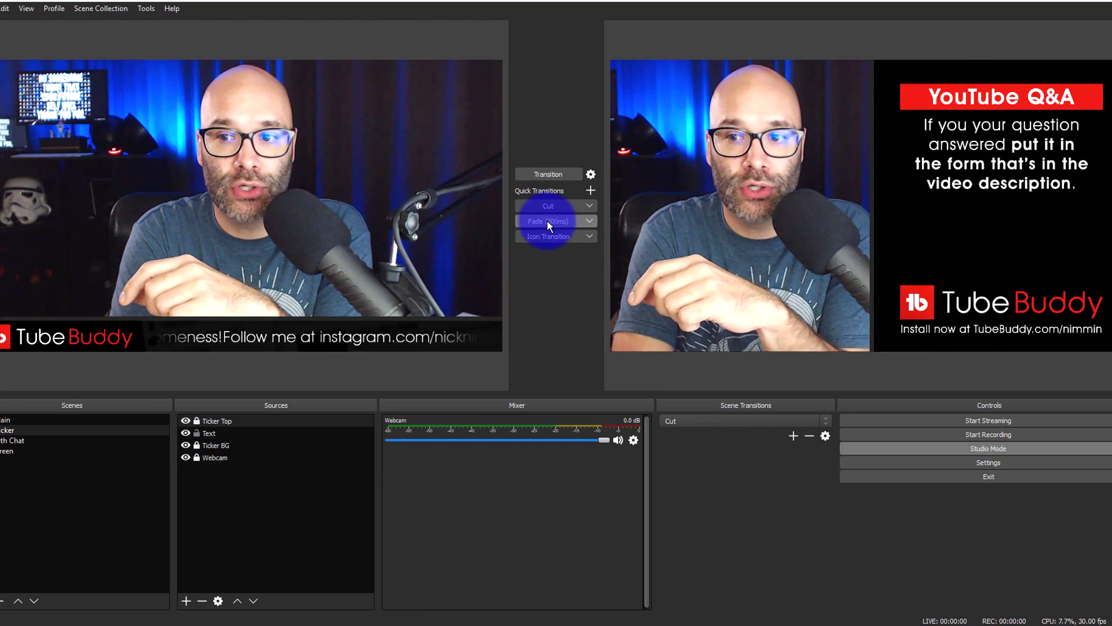
pyautogui.click(547, 221)
pyautogui.click(549, 237)
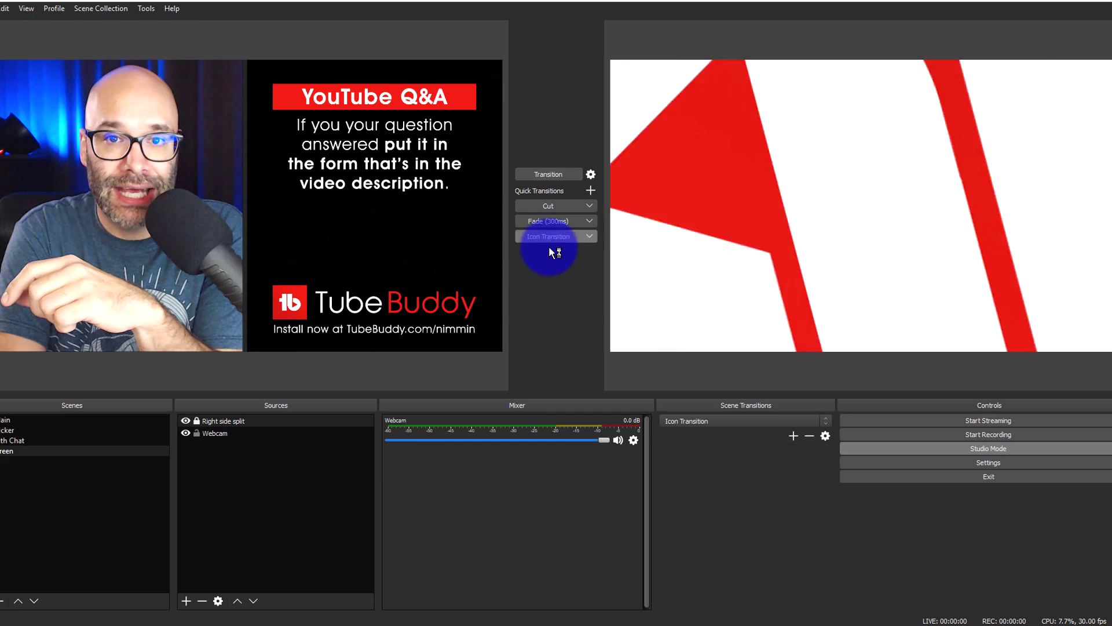
pyautogui.press('Up')
pyautogui.press('Up')
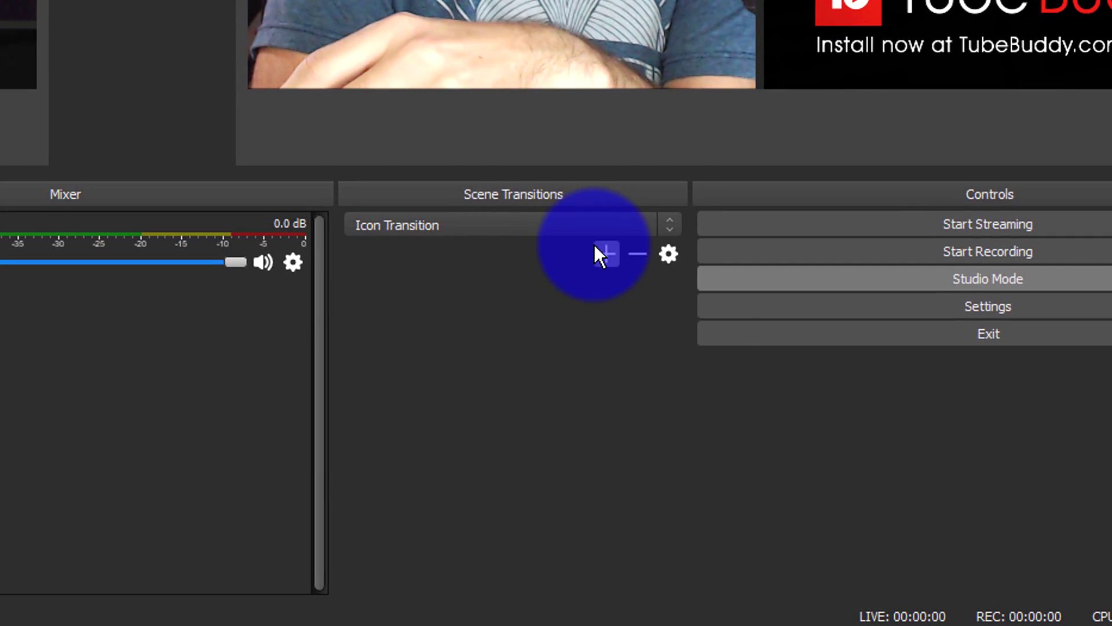
# Add a Slide scene transition named Down with its direction set to Down, and add it to the quick transitions.
pyautogui.click(603, 253)
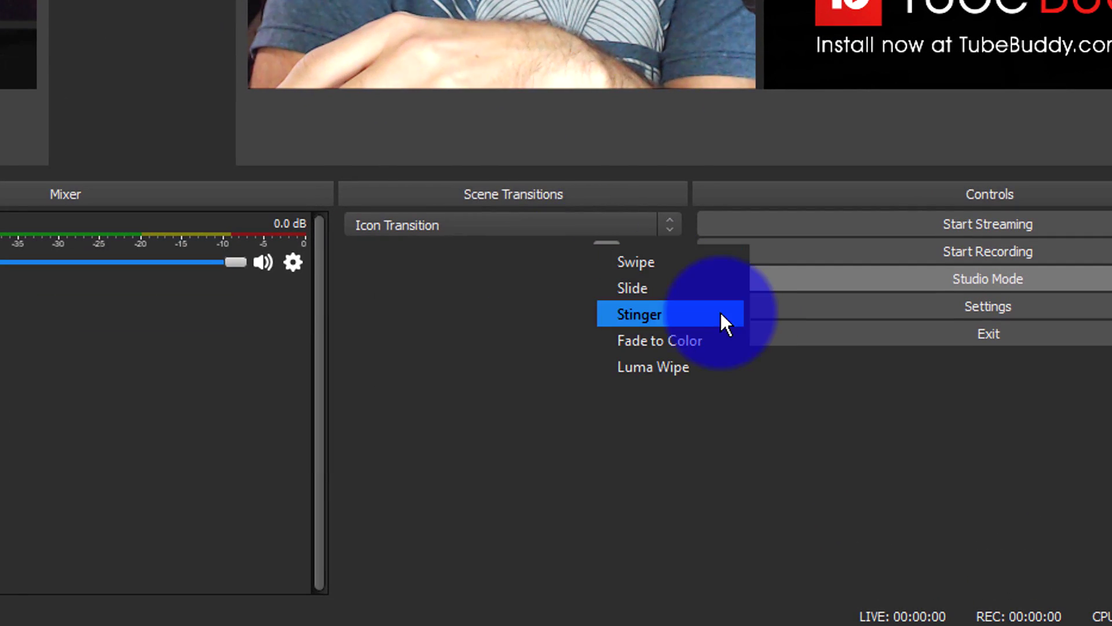
pyautogui.click(653, 286)
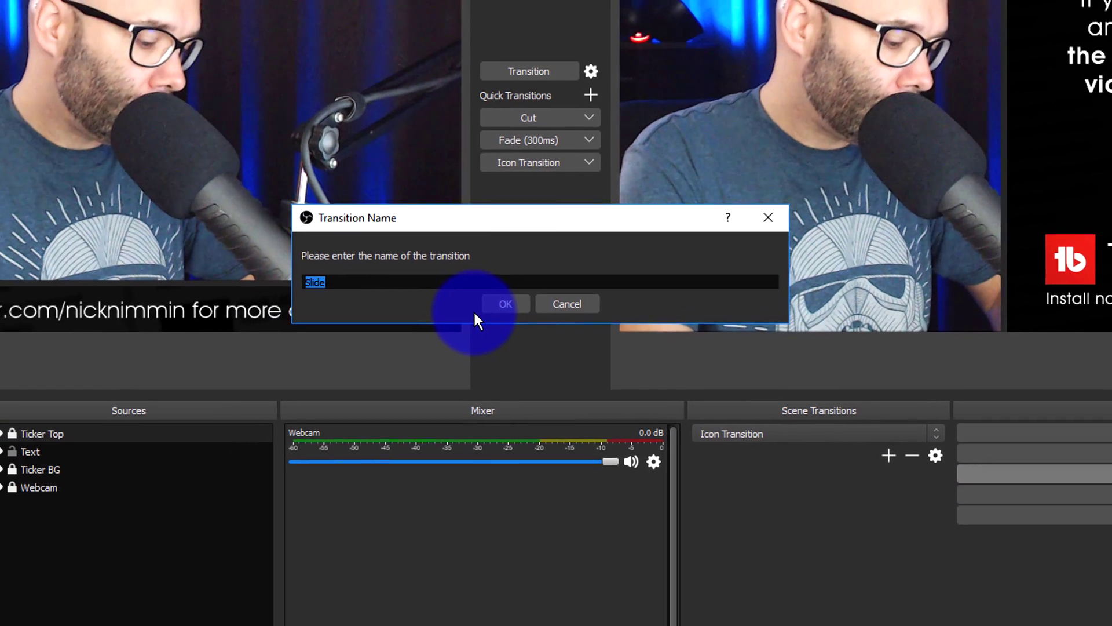
pyautogui.write('Demo')
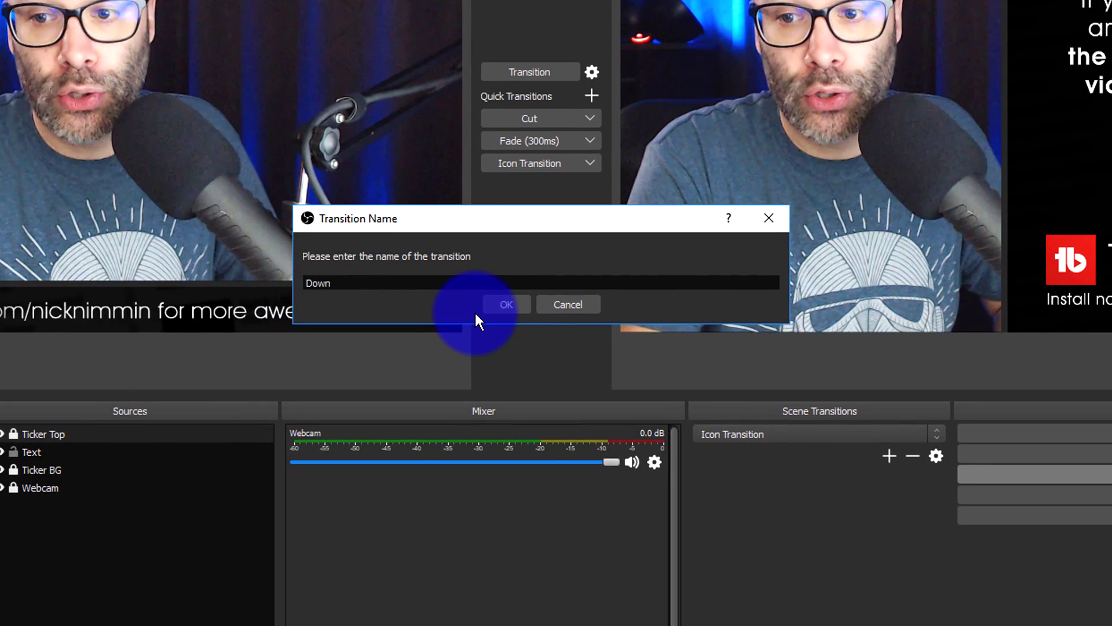
pyautogui.press('Return')
pyautogui.click(433, 505)
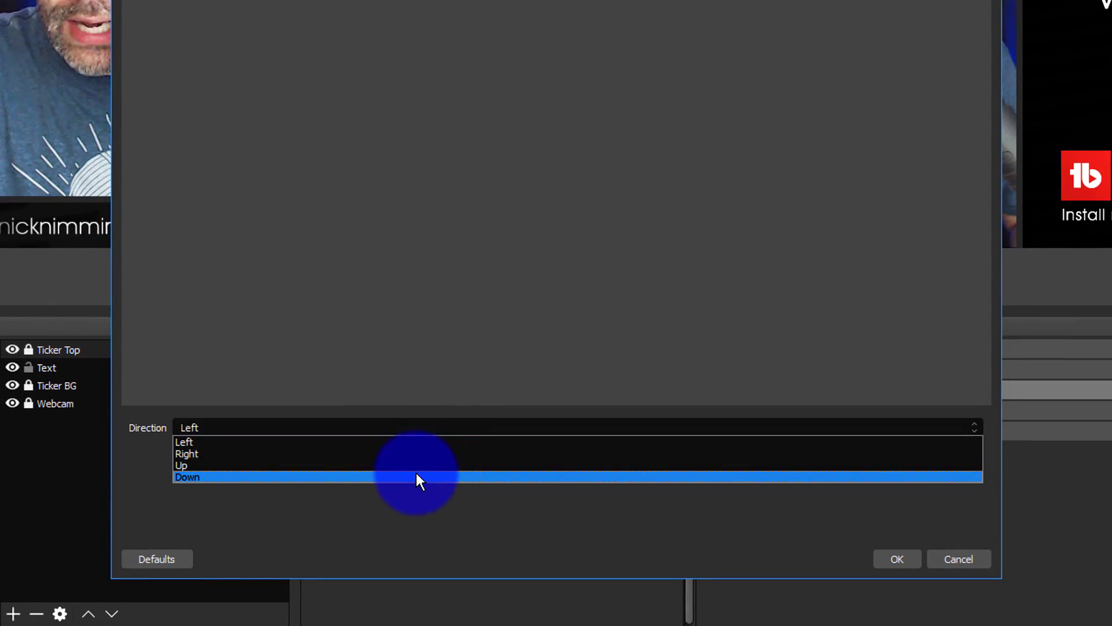
pyautogui.click(427, 478)
pyautogui.click(897, 559)
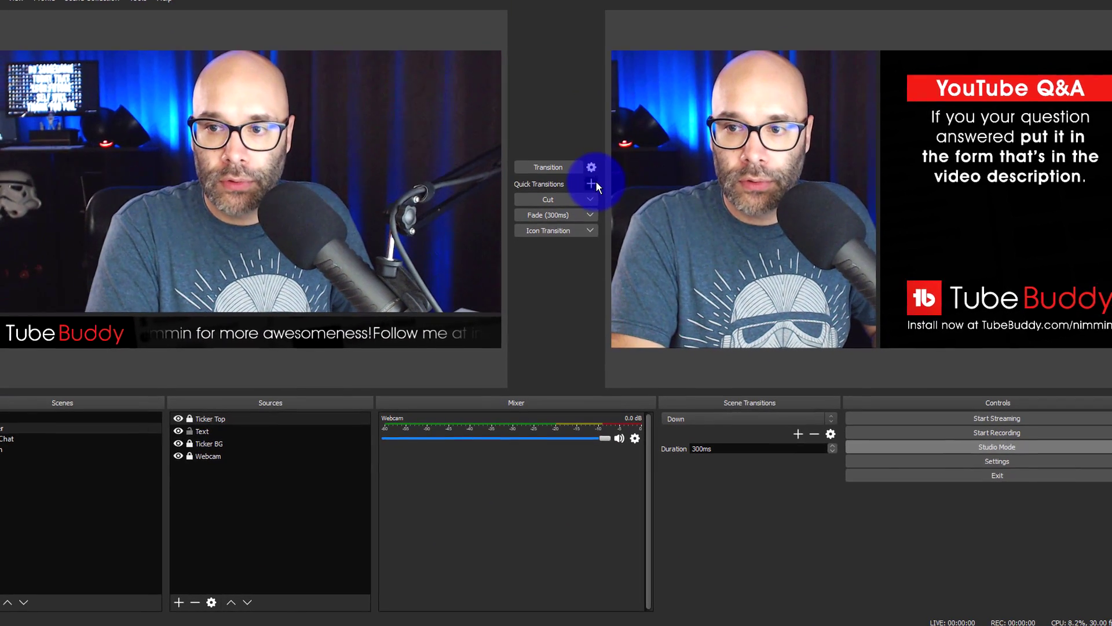
pyautogui.click(606, 11)
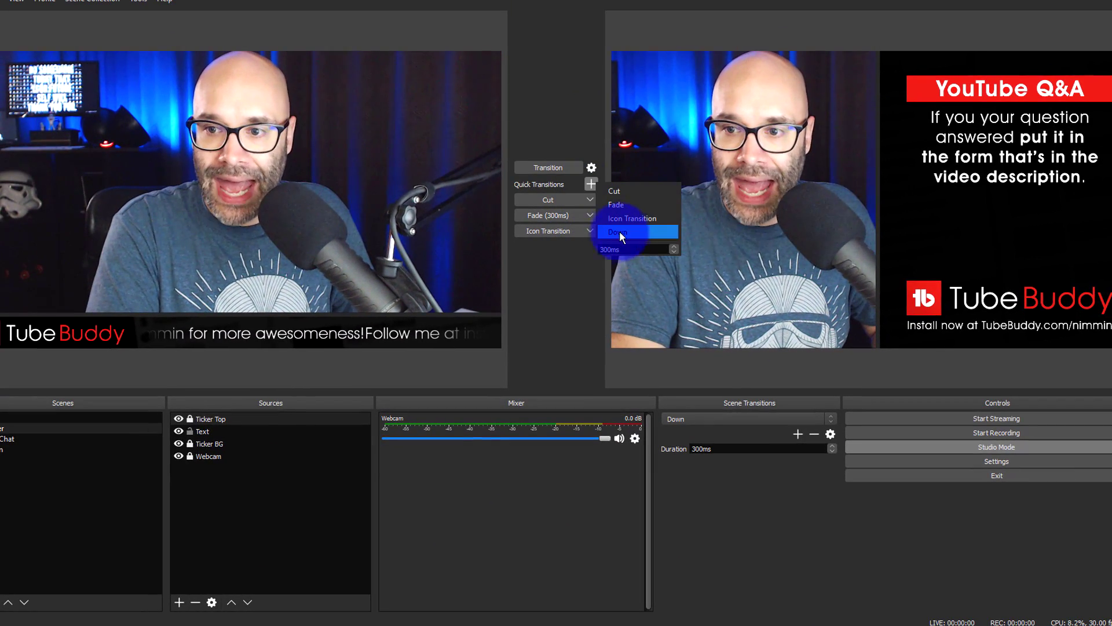
pyautogui.click(626, 231)
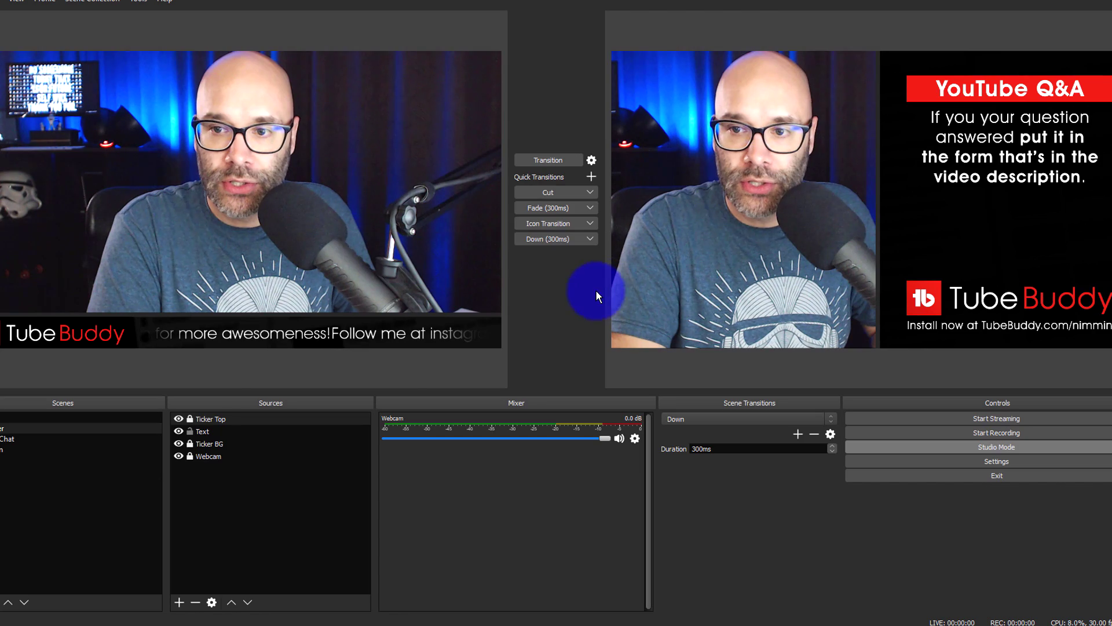
# Switch the Main Ticker, Main Plain and Split Screen scenes between preview and program using the Down quick transition, finishing with Icon Transition.
pyautogui.click(552, 240)
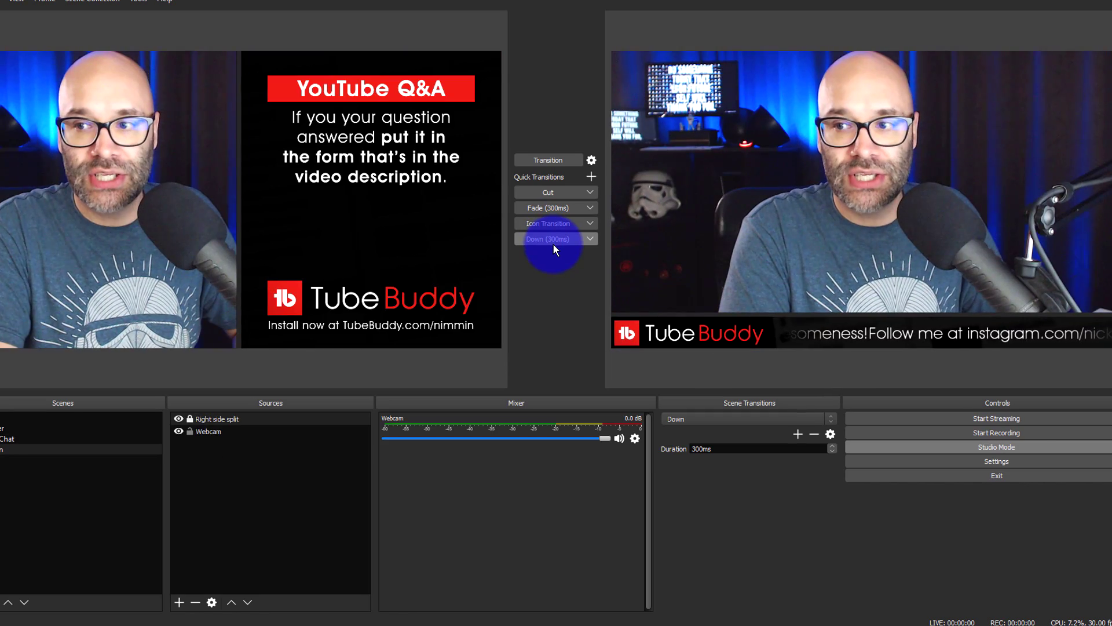
pyautogui.click(554, 242)
pyautogui.click(554, 241)
pyautogui.click(554, 241)
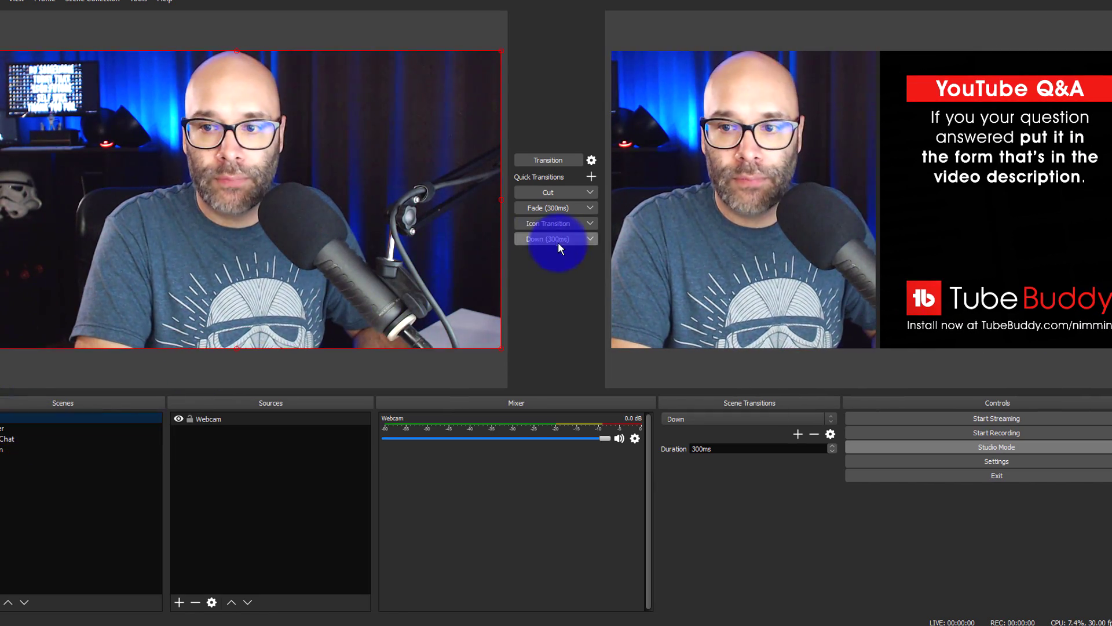
pyautogui.click(556, 243)
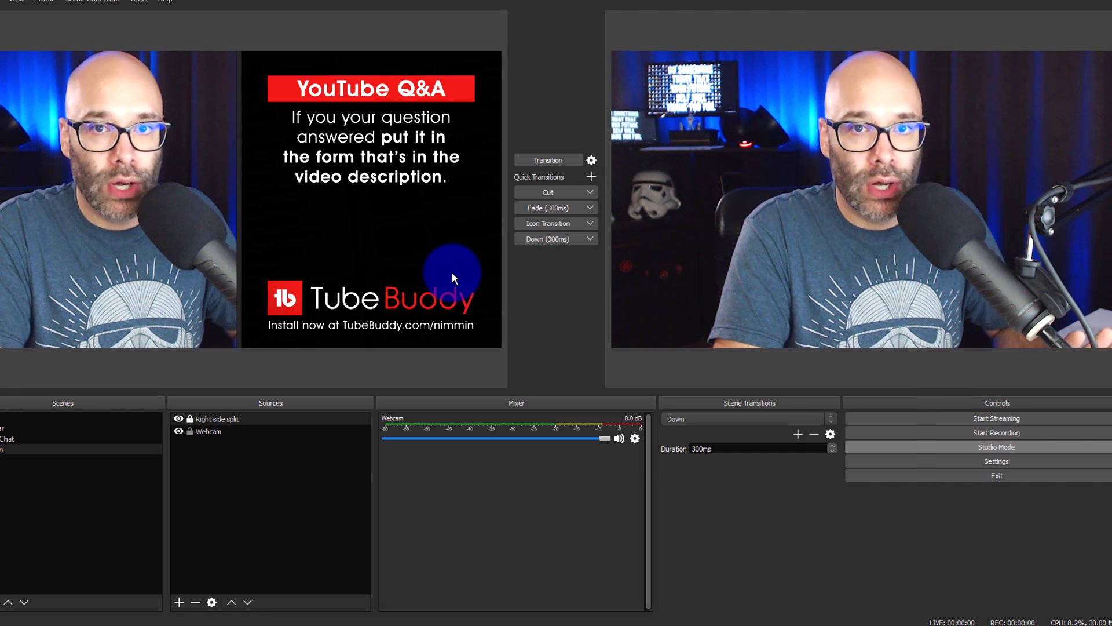
pyautogui.click(519, 224)
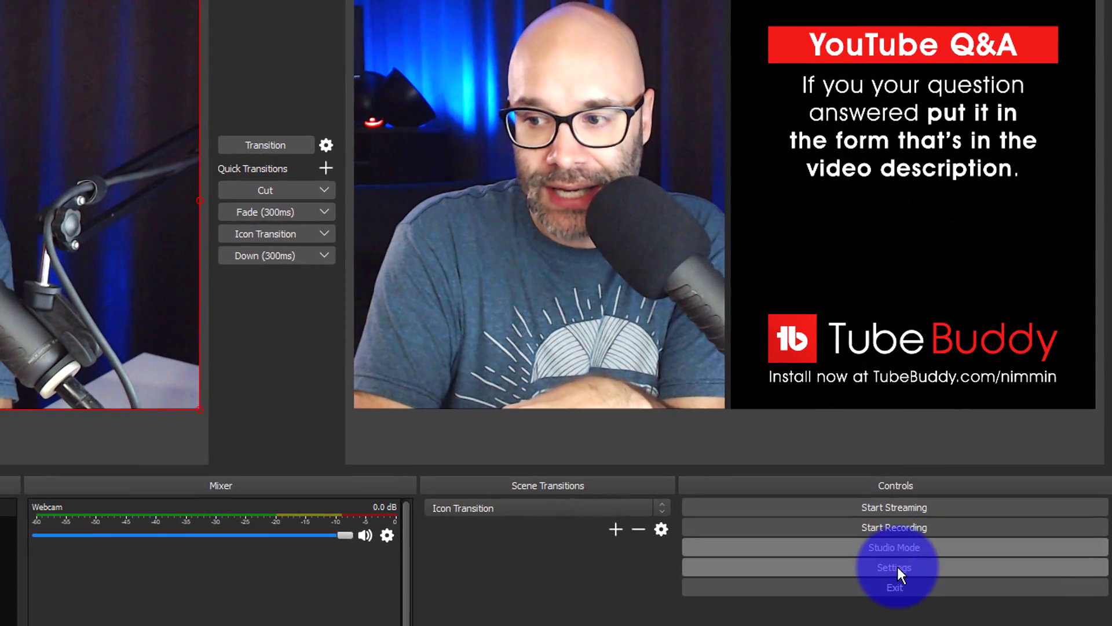
# Check the Studio Mode options in the general settings, including transitioning to a scene on double-click.
pyautogui.click(898, 567)
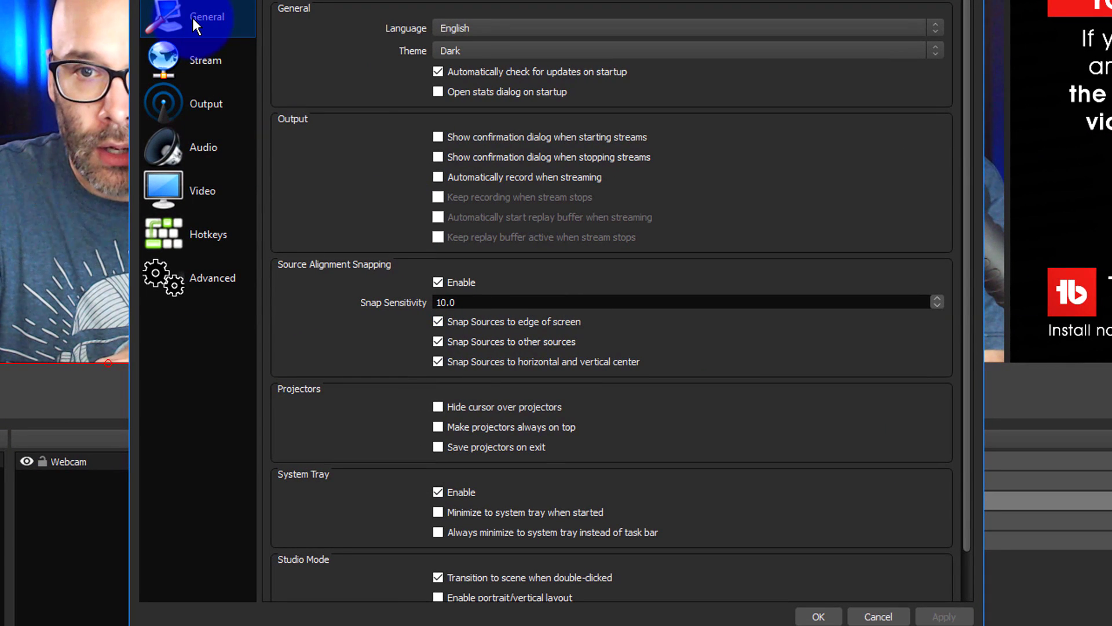
pyautogui.scroll(-2, 966, 220)
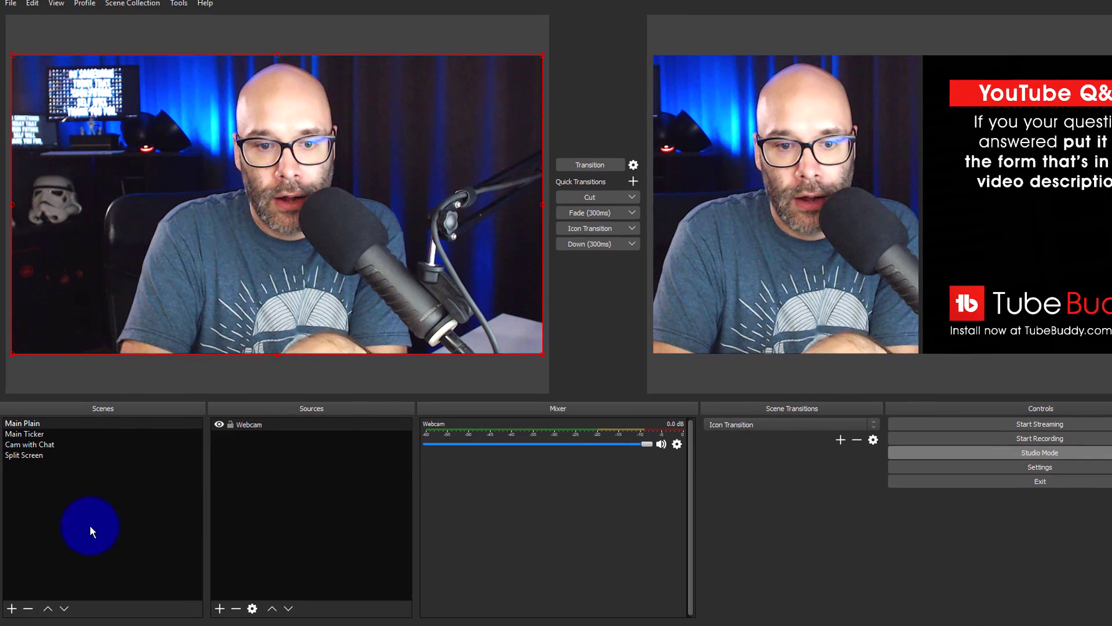
# Send Main Plain to the program with the Down transition, and switch live among the four scenes straight from the scene list.
pyautogui.click(595, 244)
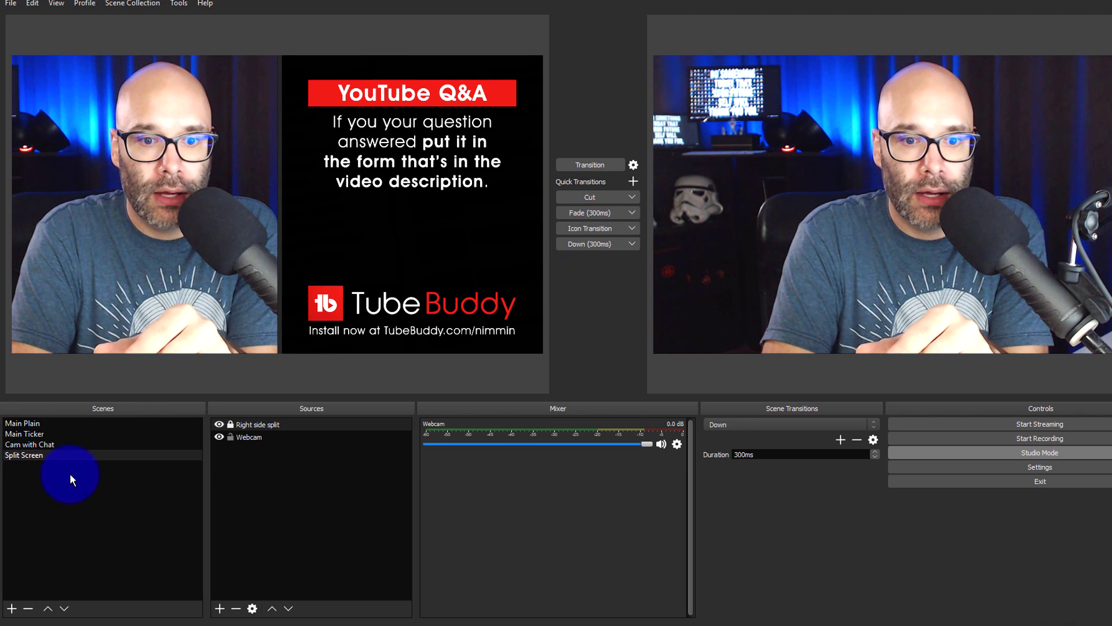
pyautogui.click(42, 434)
pyautogui.click(41, 444)
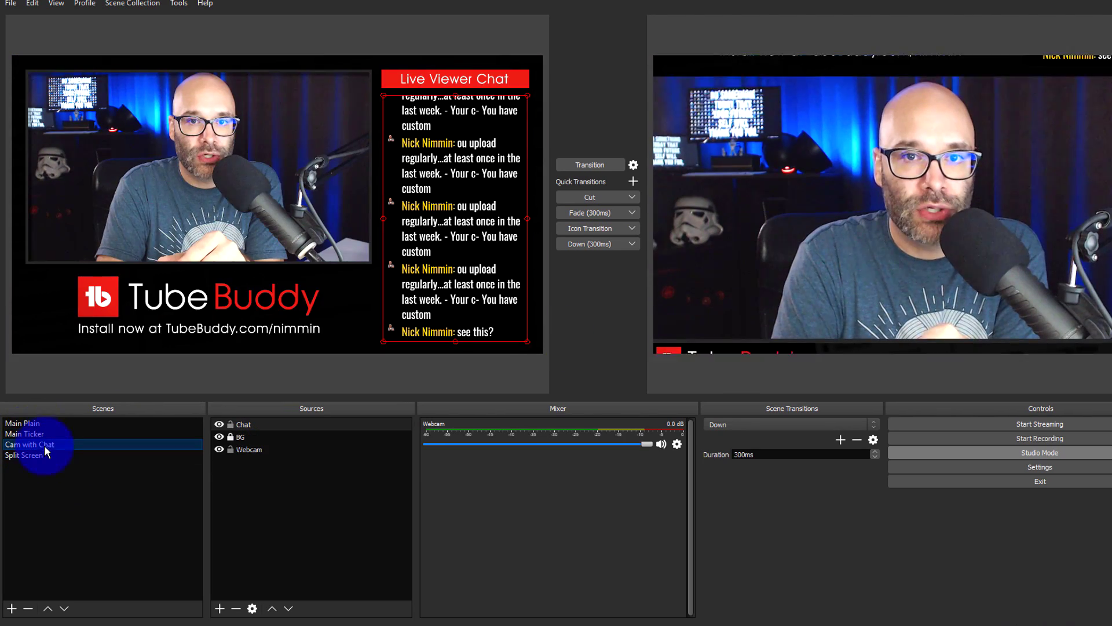
pyautogui.doubleClick(27, 423)
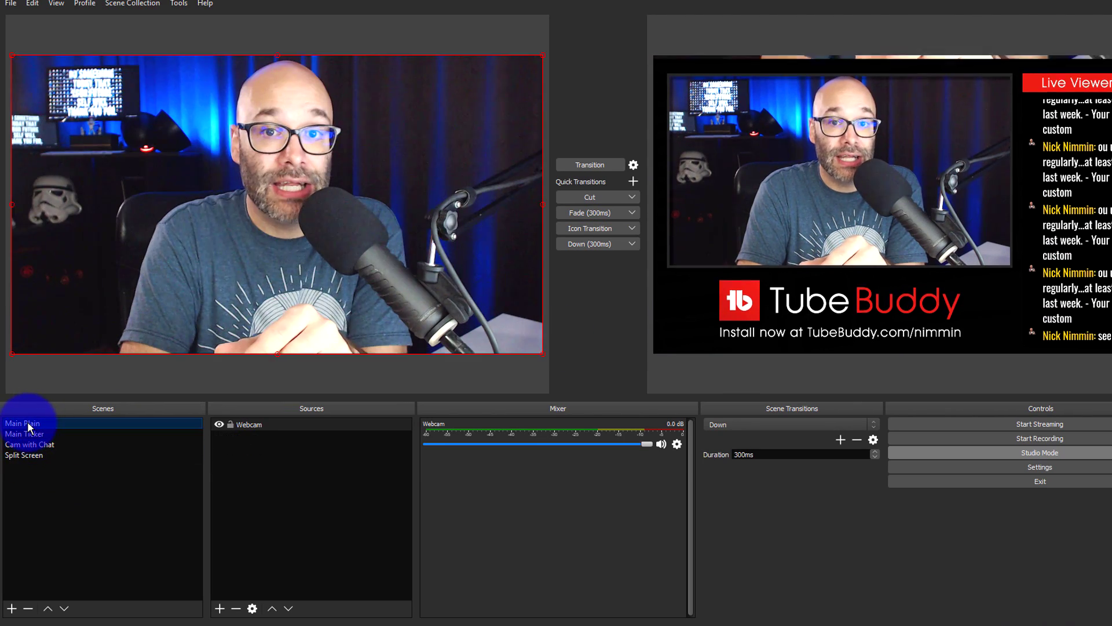
pyautogui.doubleClick(26, 455)
pyautogui.doubleClick(30, 444)
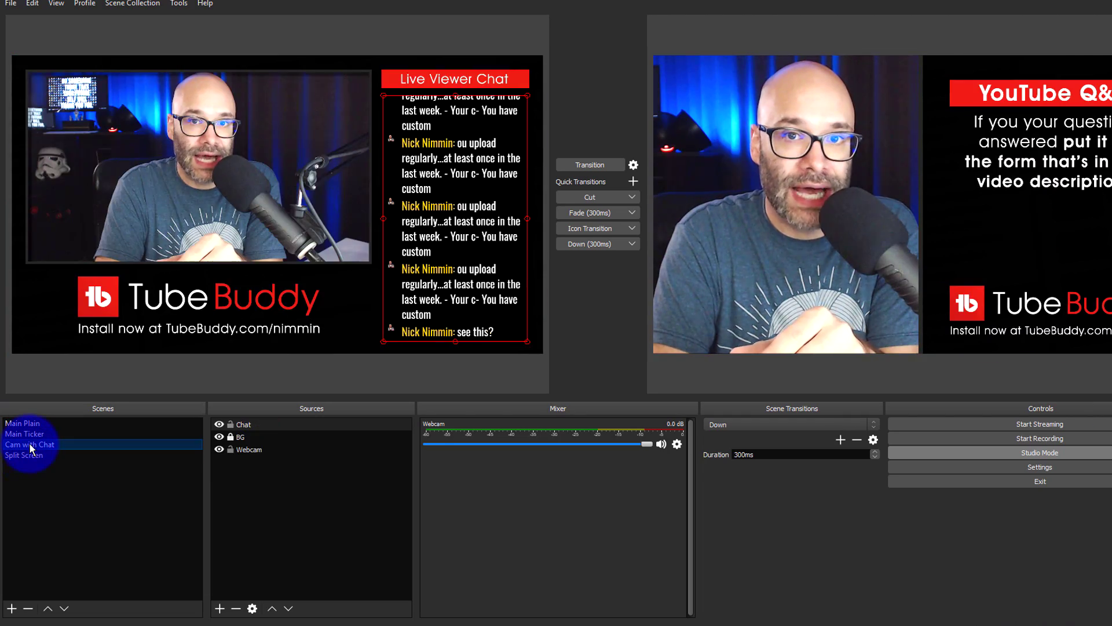
# Send Main Ticker to the program with the Fade transition, and switch live to Main Plain, Cam with Chat and Split Screen.
pyautogui.click(24, 434)
pyautogui.click(589, 213)
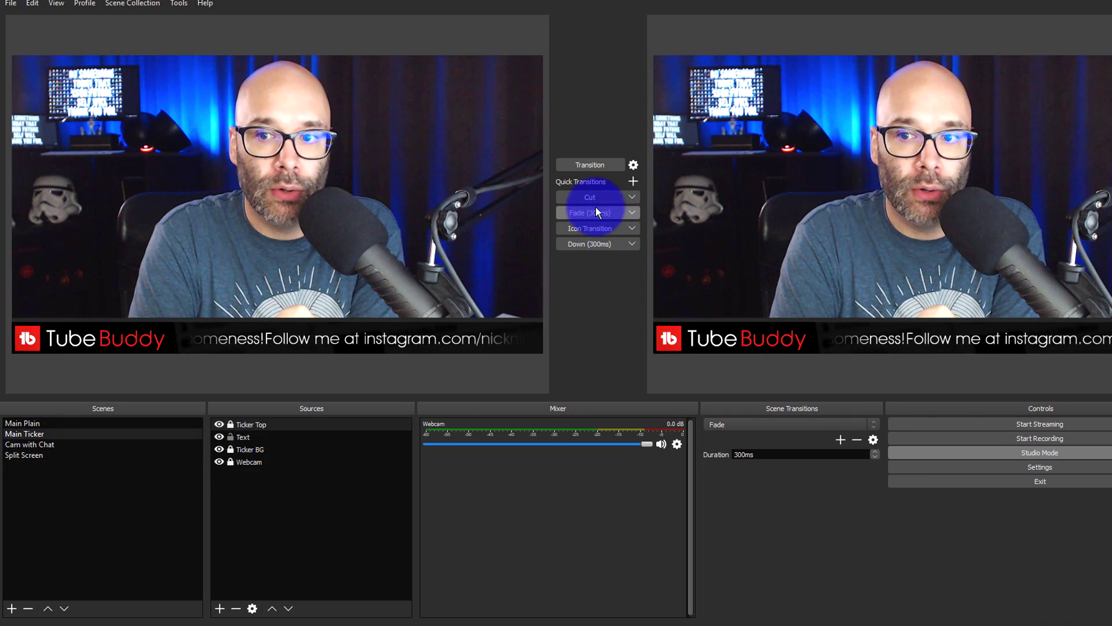
pyautogui.doubleClick(26, 426)
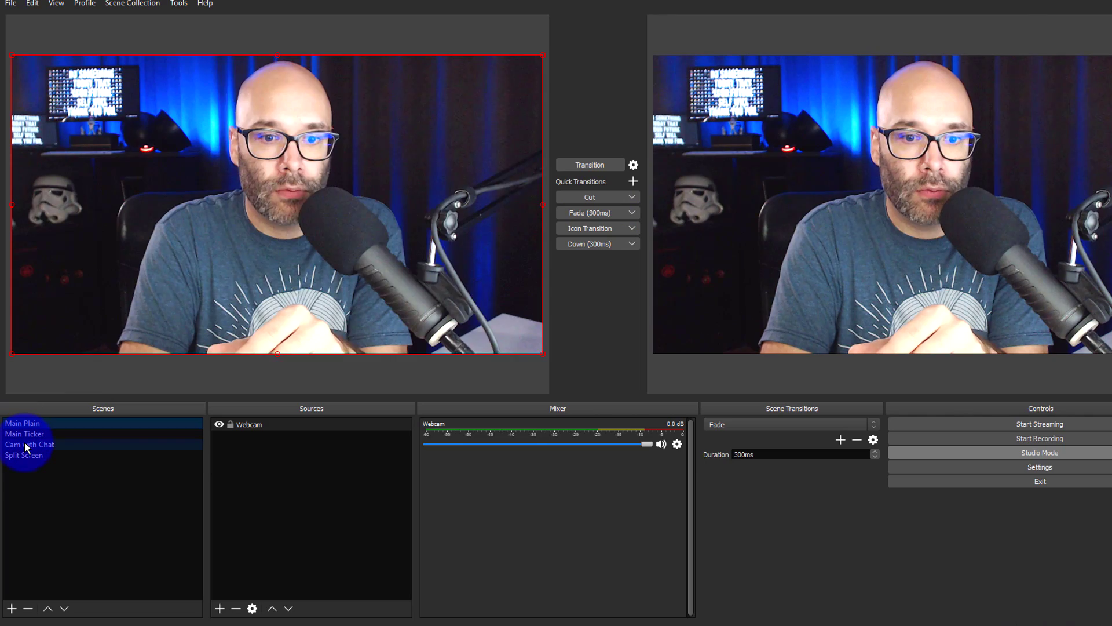
pyautogui.doubleClick(24, 444)
pyautogui.doubleClick(23, 455)
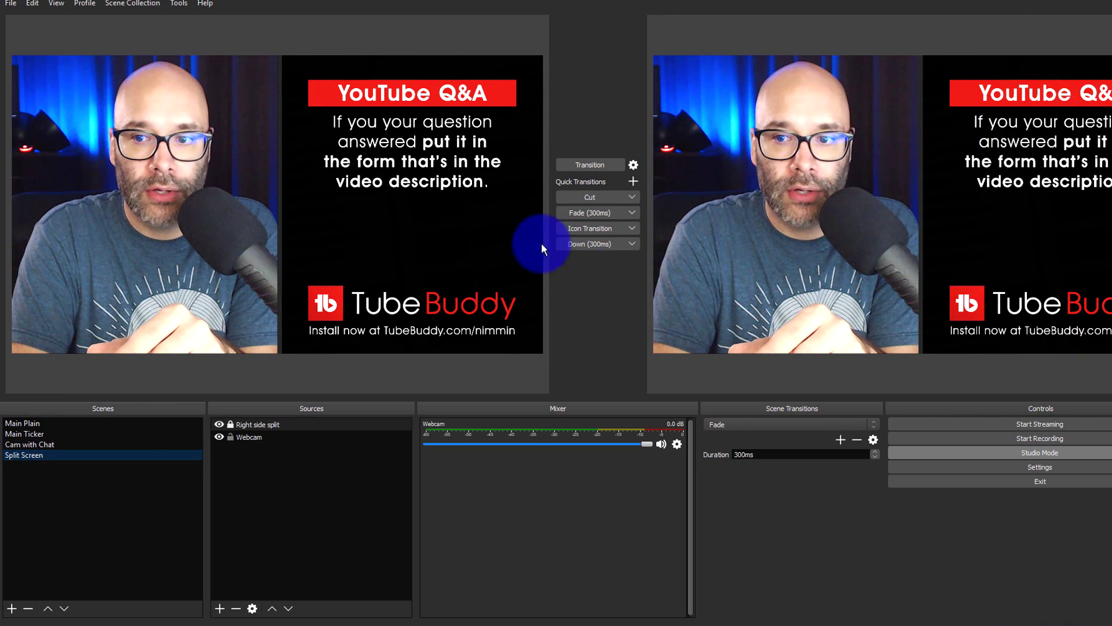
# Make Icon Transition the active transition and use it to switch the program to Main Plain and back to Split Screen.
pyautogui.click(588, 229)
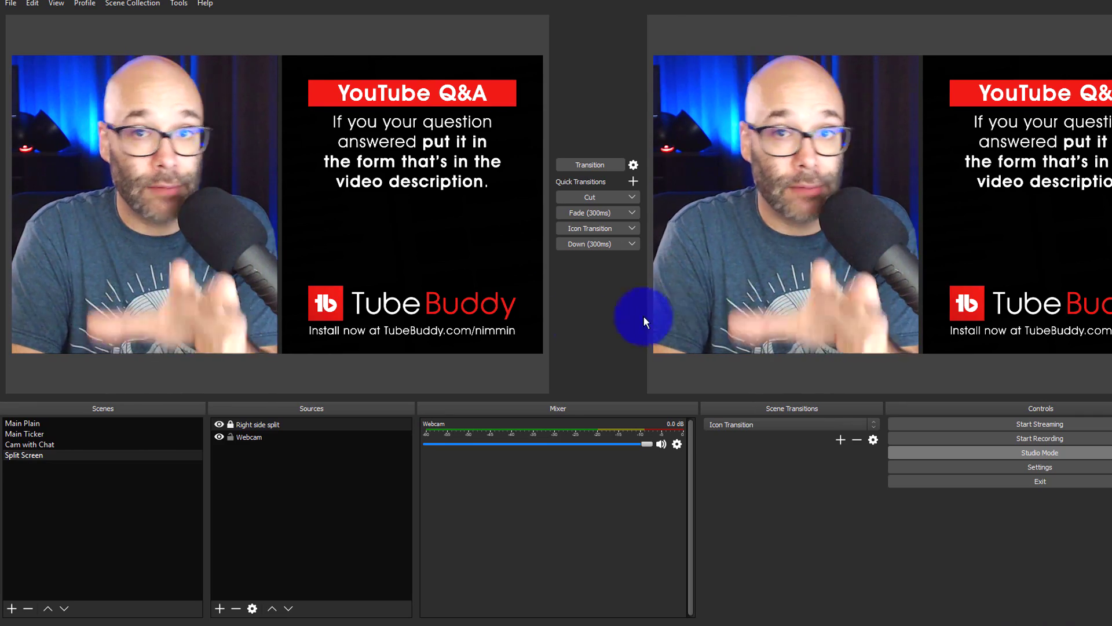
pyautogui.doubleClick(37, 423)
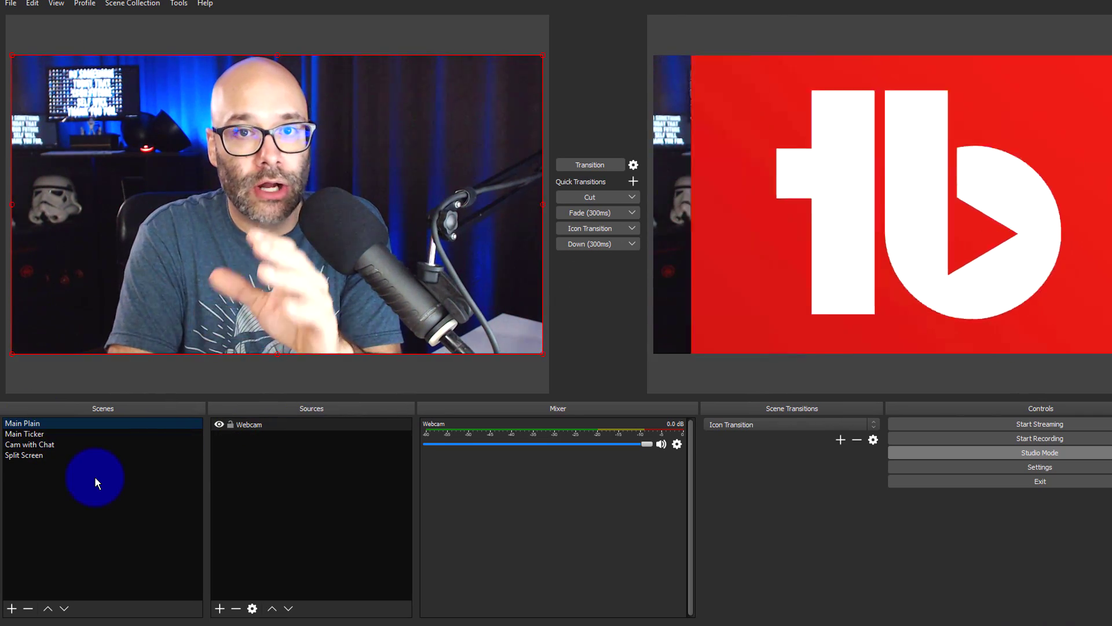
pyautogui.click(45, 435)
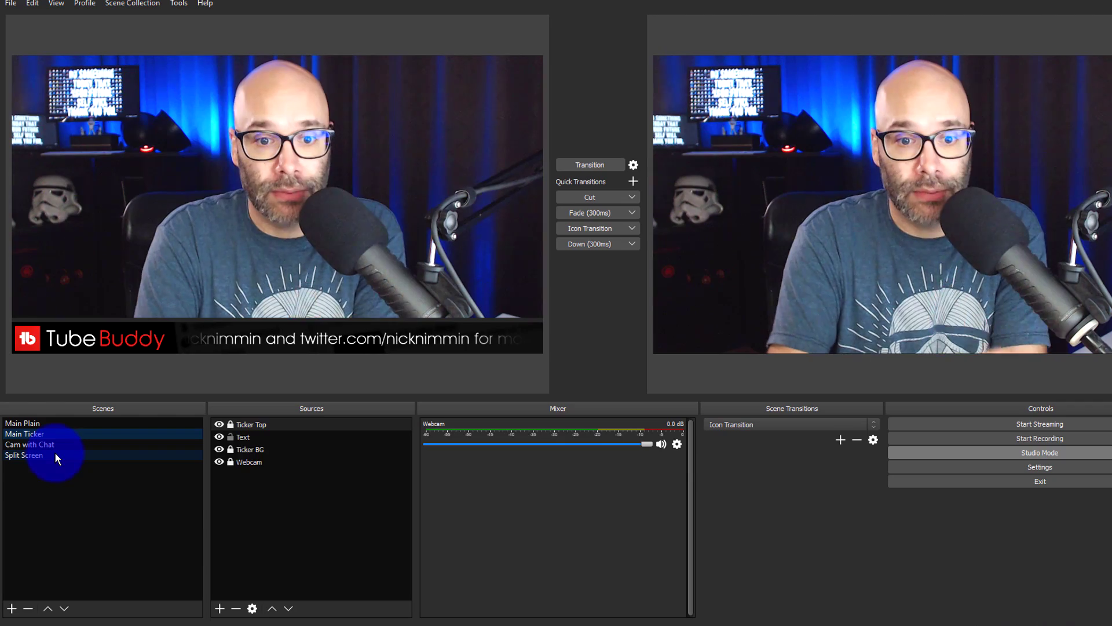
pyautogui.doubleClick(48, 457)
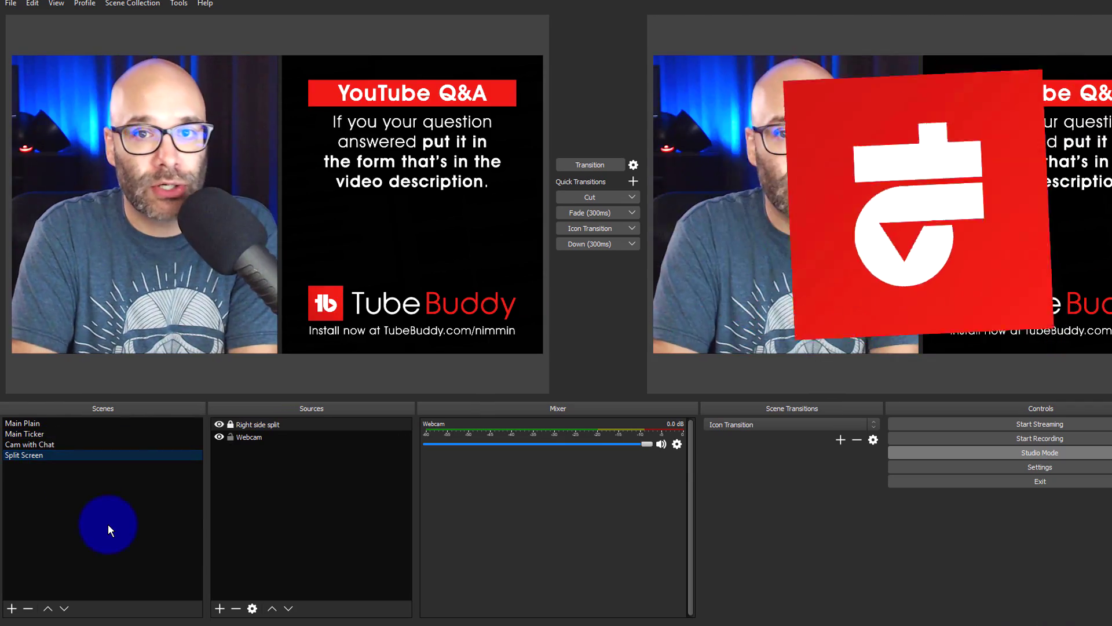